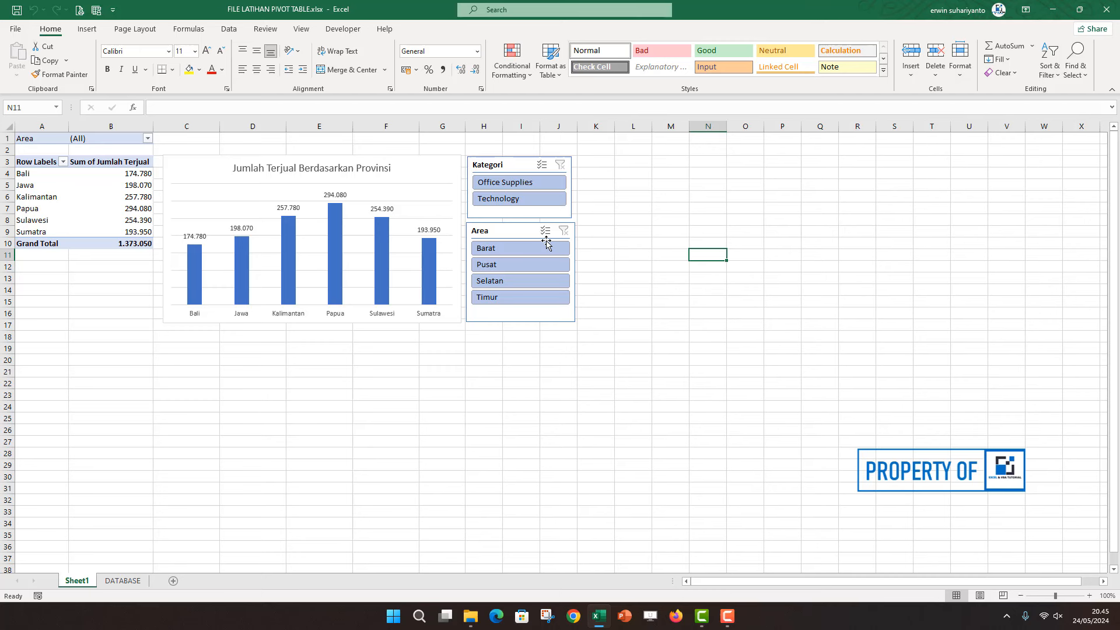
Widen the Kategori slicer slightly so its edge lines up with the Area slicer below it
click(618, 212)
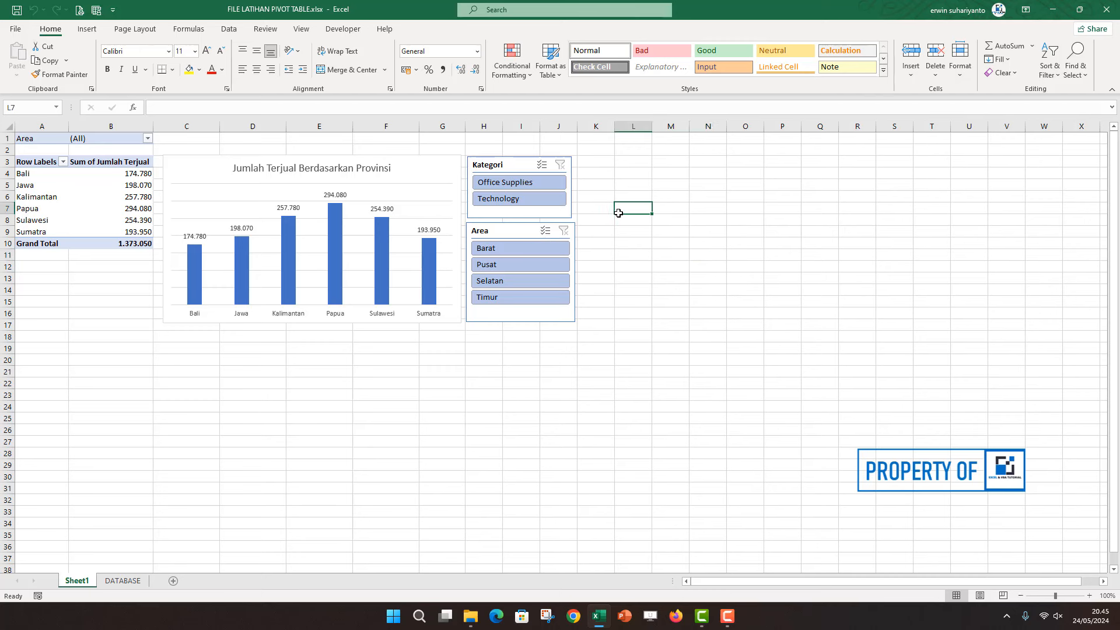
click(629, 252)
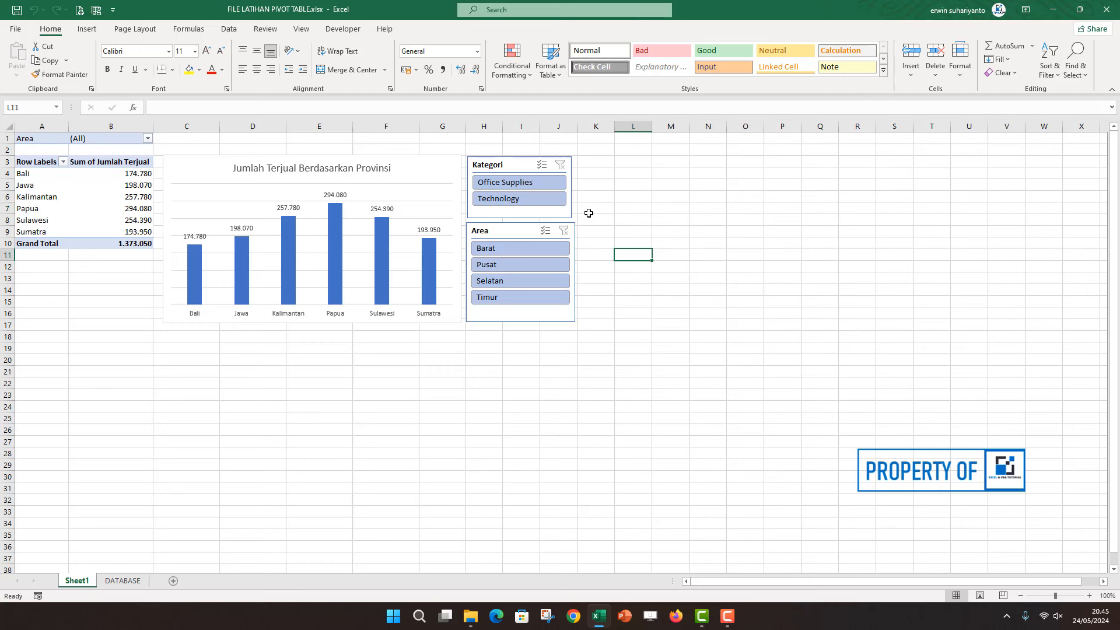
click(570, 187)
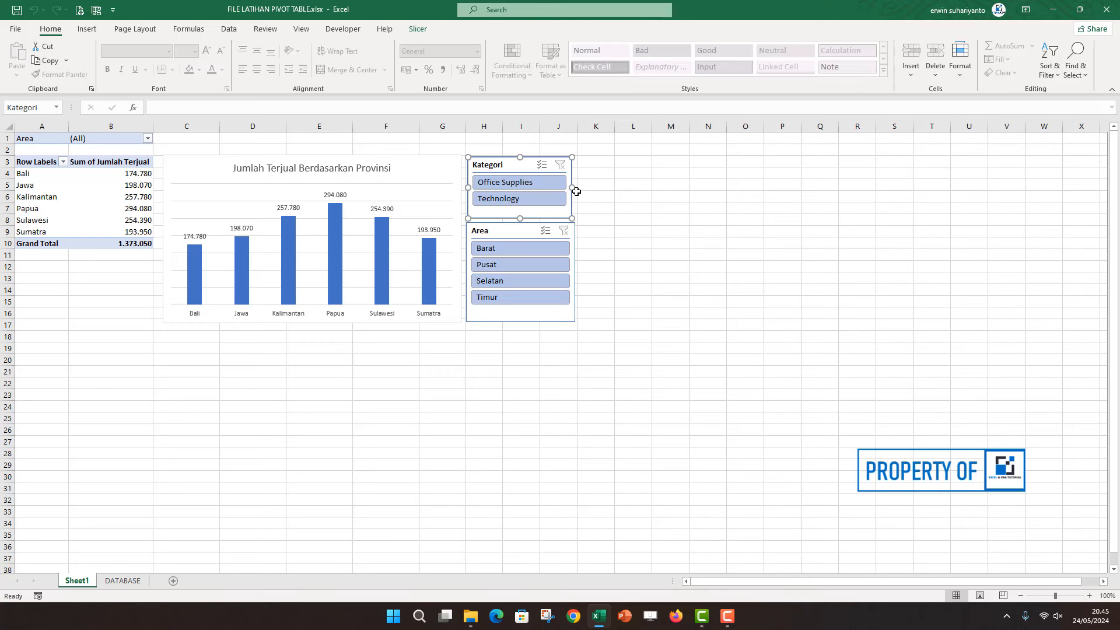
drag(571, 186, 574, 186)
click(607, 195)
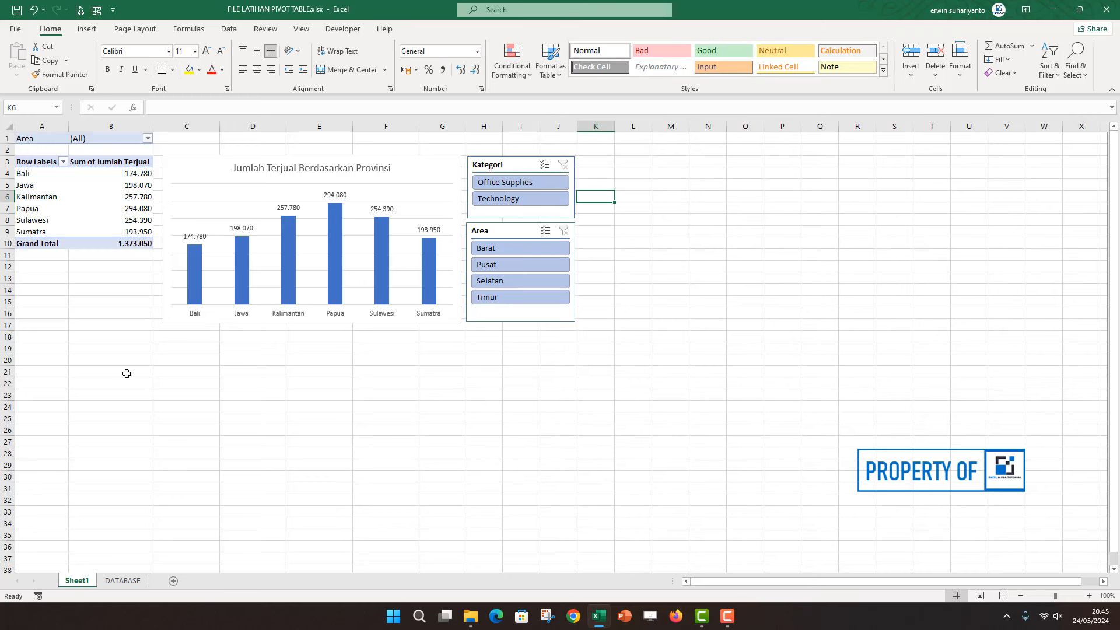
View the source data on the DATABASE sheet and return to the pivot chart on Sheet1
click(123, 581)
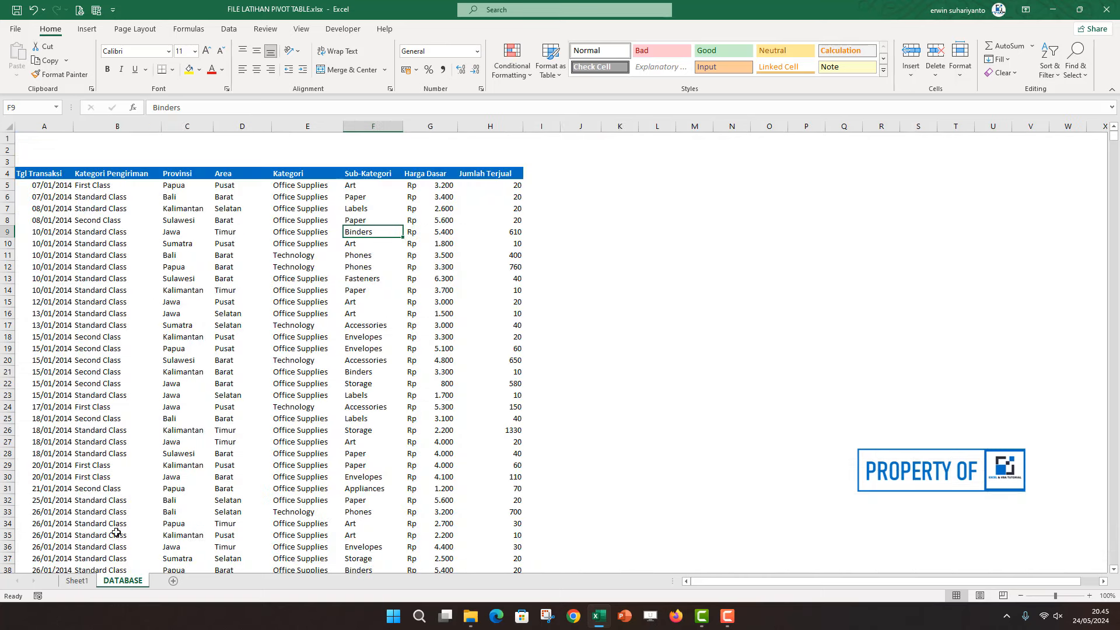
click(91, 581)
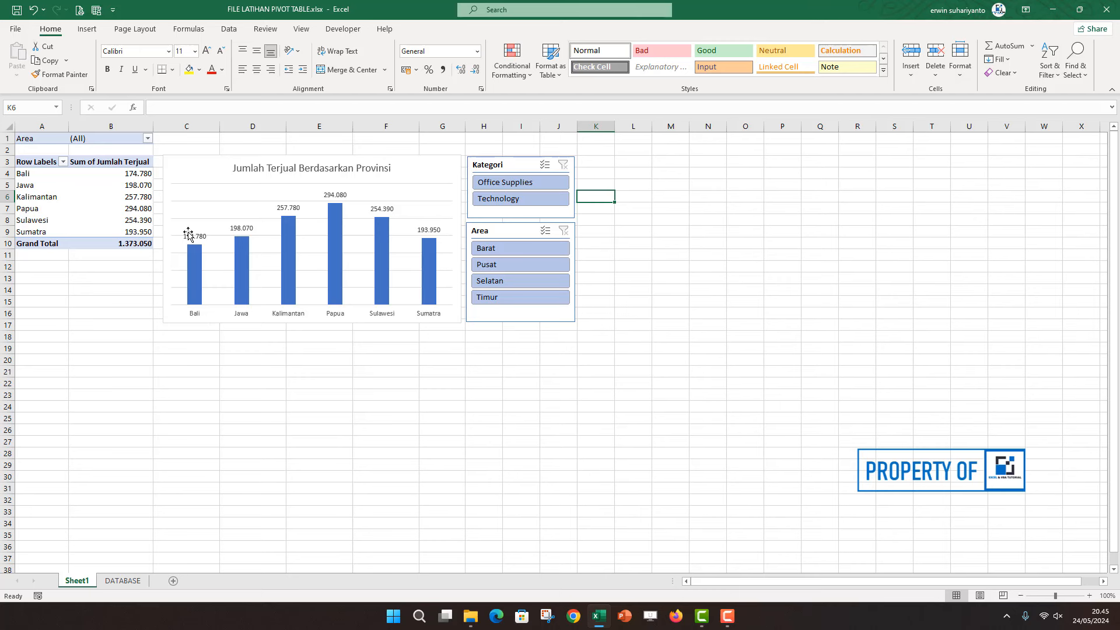
click(434, 386)
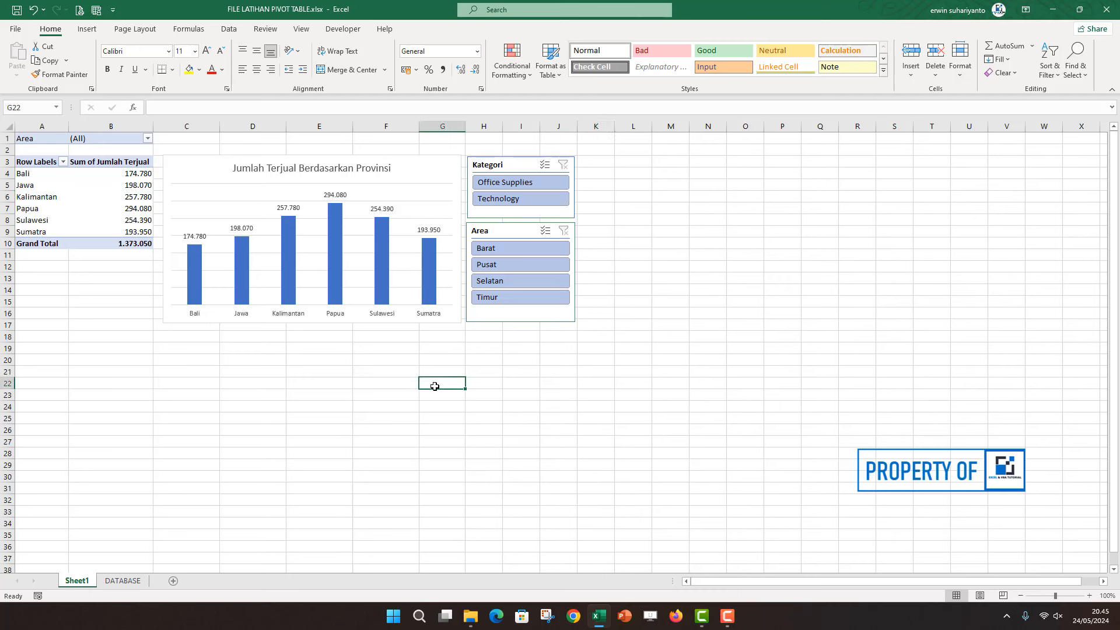
mouse_move(332, 284)
Create a copy of the DATABASE sheet in a new workbook
click(125, 581)
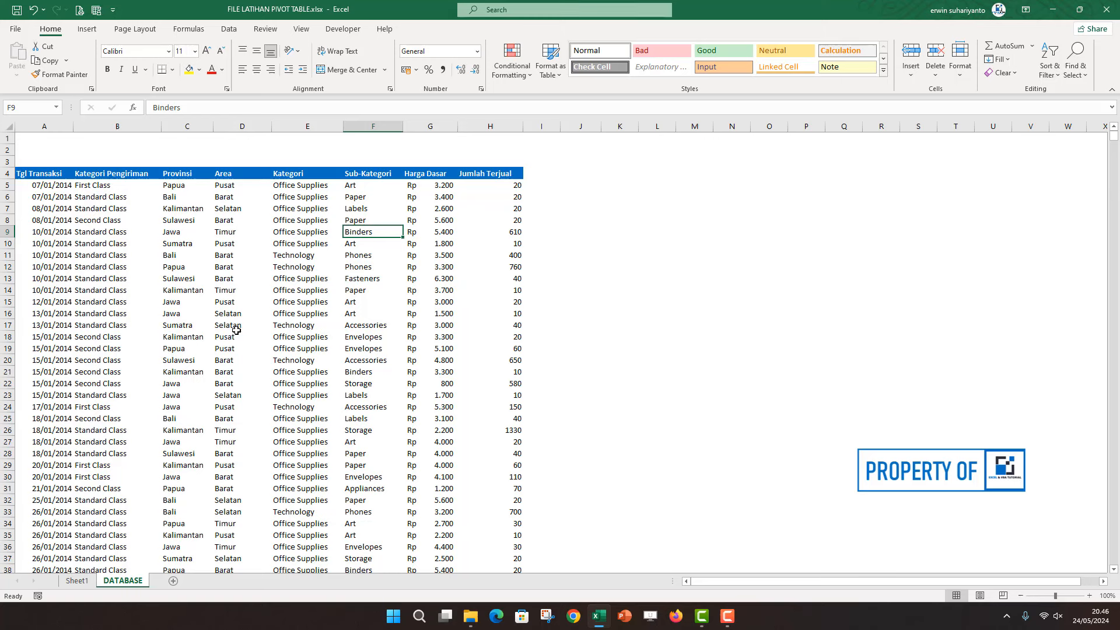
click(281, 251)
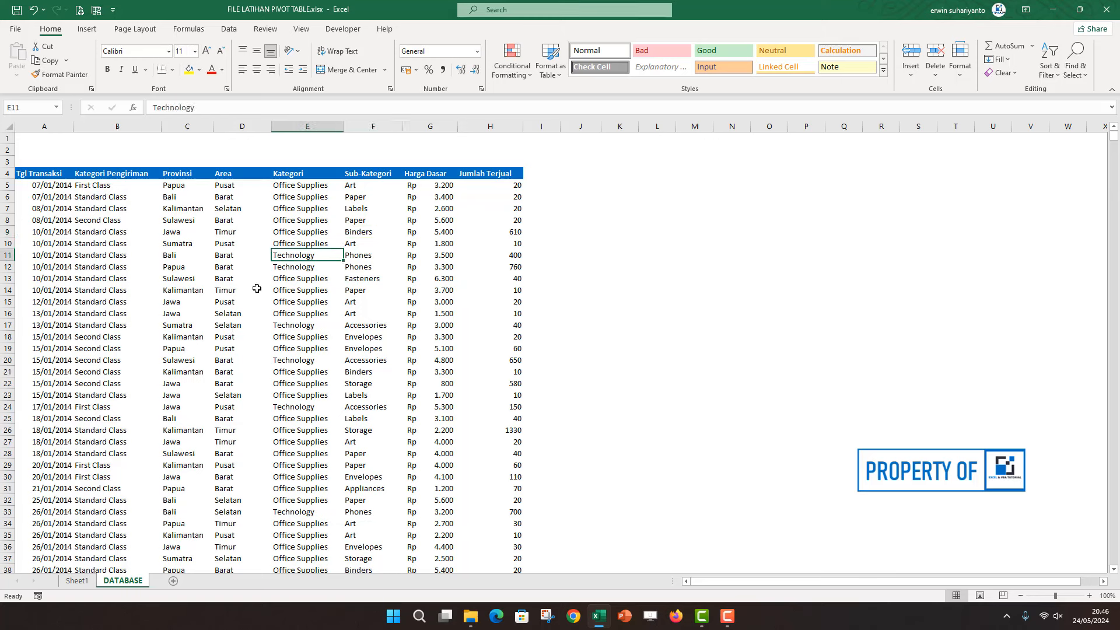
right_click(132, 585)
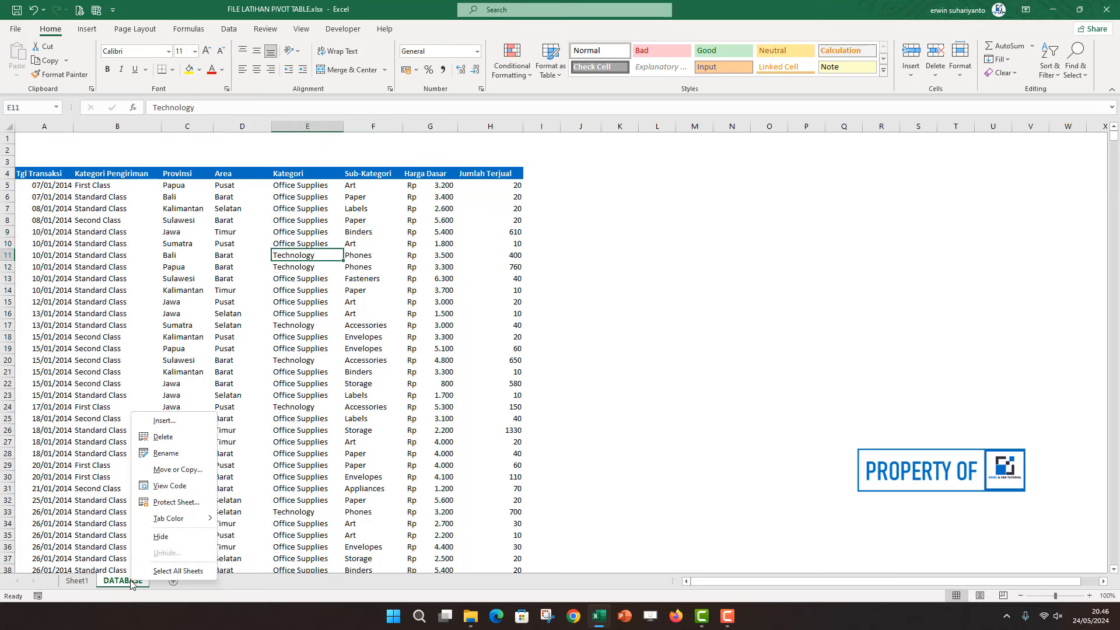
click(271, 436)
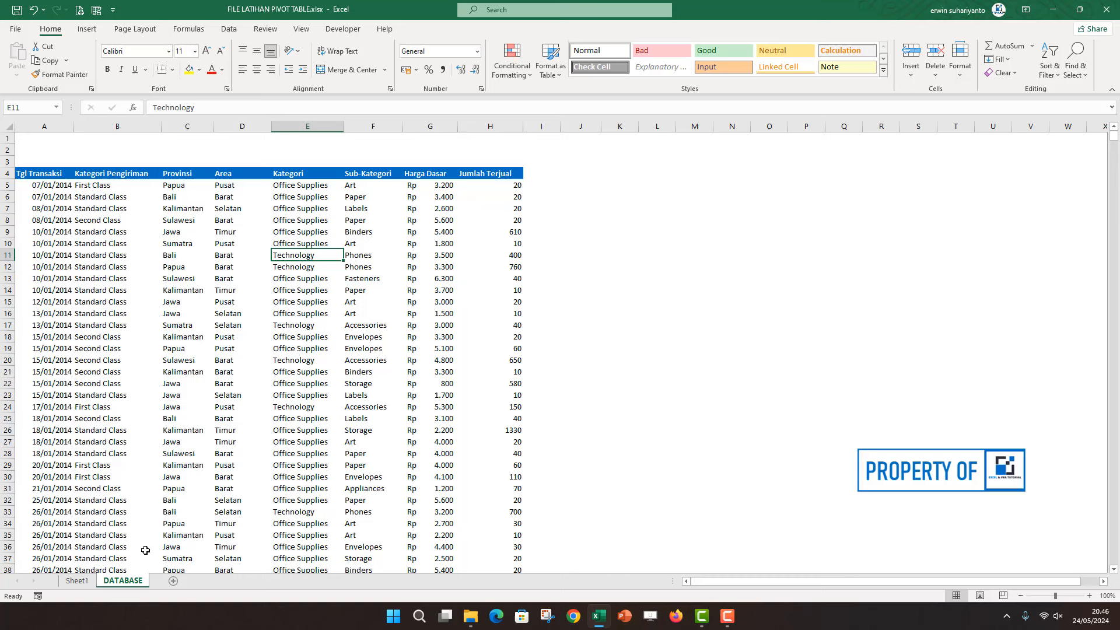
right_click(122, 585)
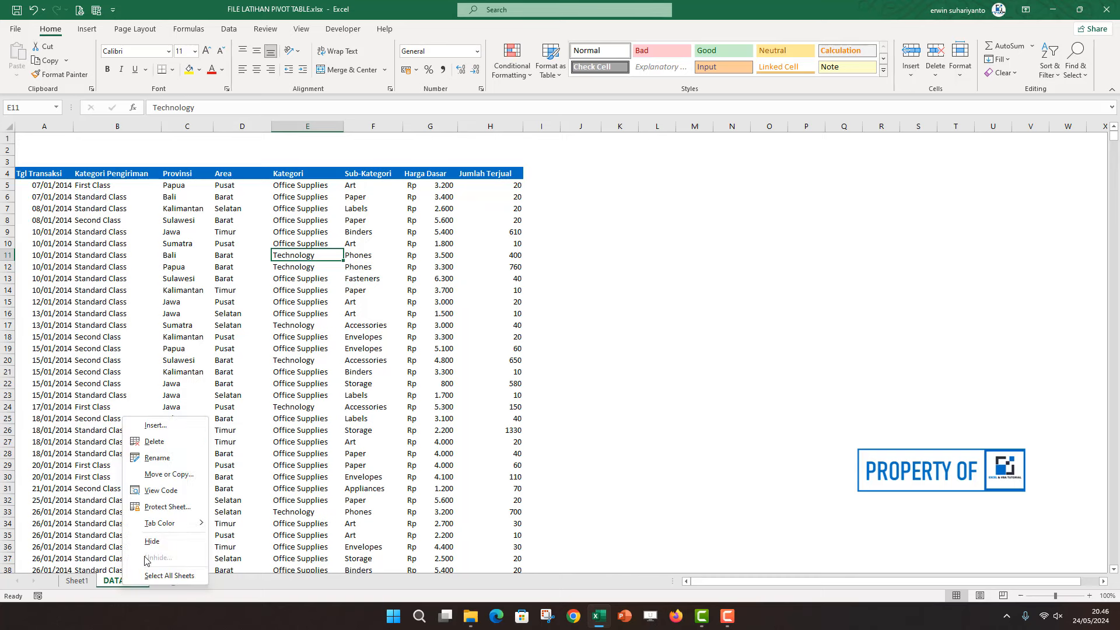
click(182, 480)
drag(166, 393, 306, 218)
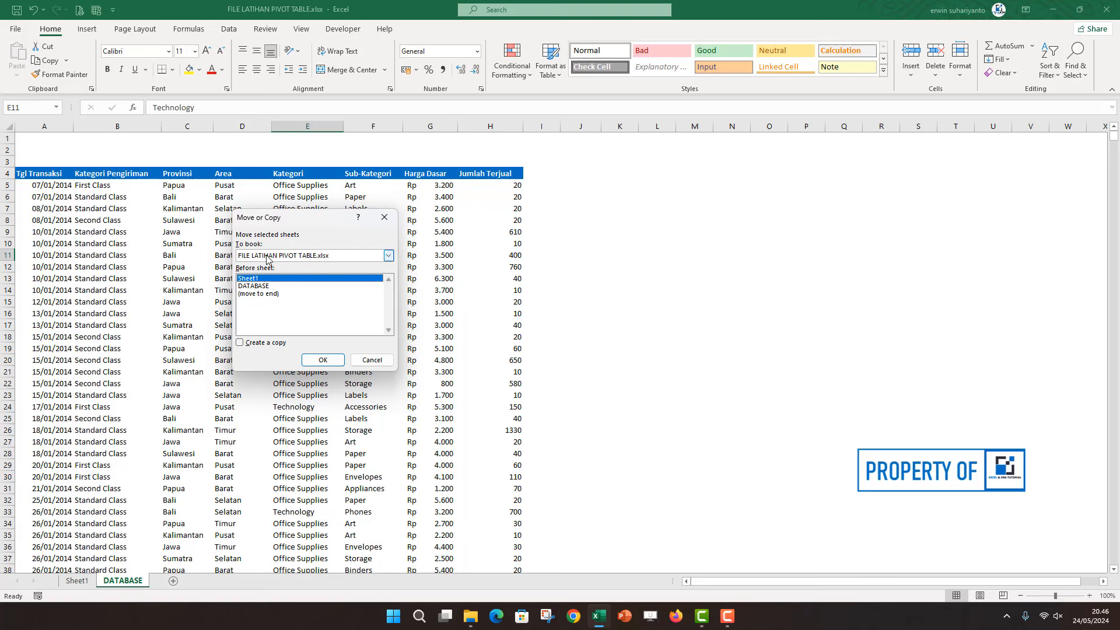
click(268, 257)
click(267, 267)
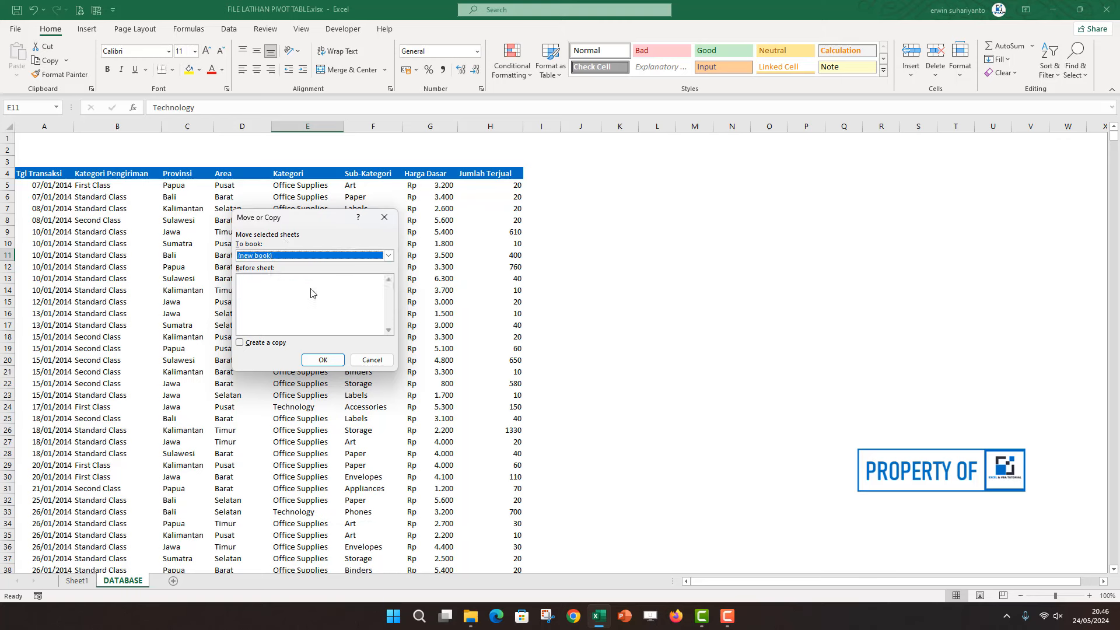
click(240, 343)
click(323, 361)
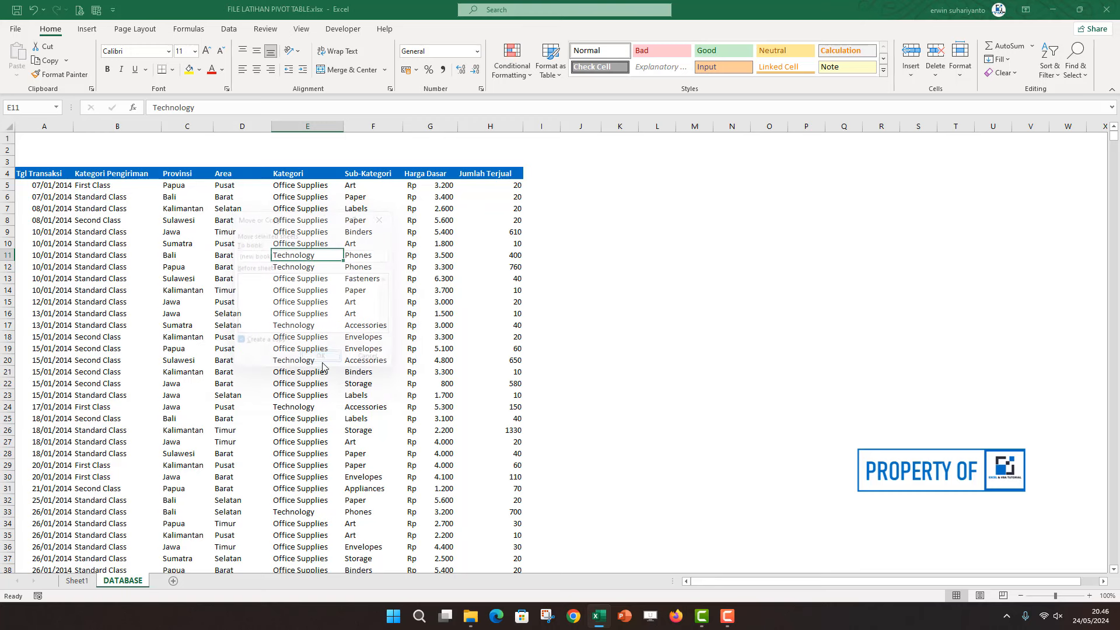
click(640, 292)
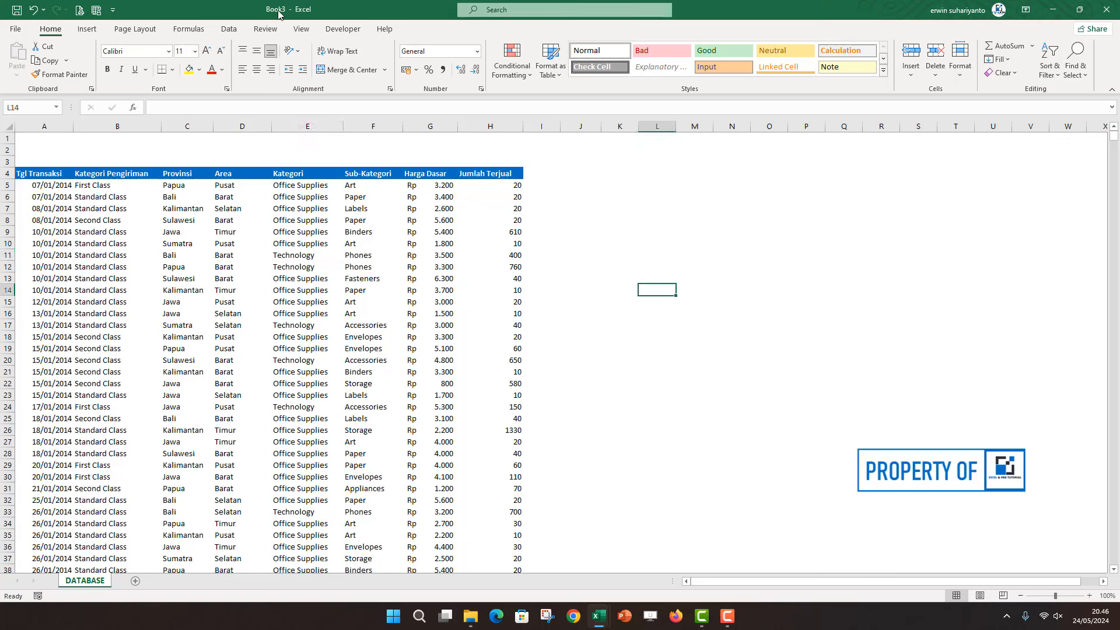
Convert the data range A4:H6700 on the copied DATABASE sheet into a table with headers
click(220, 253)
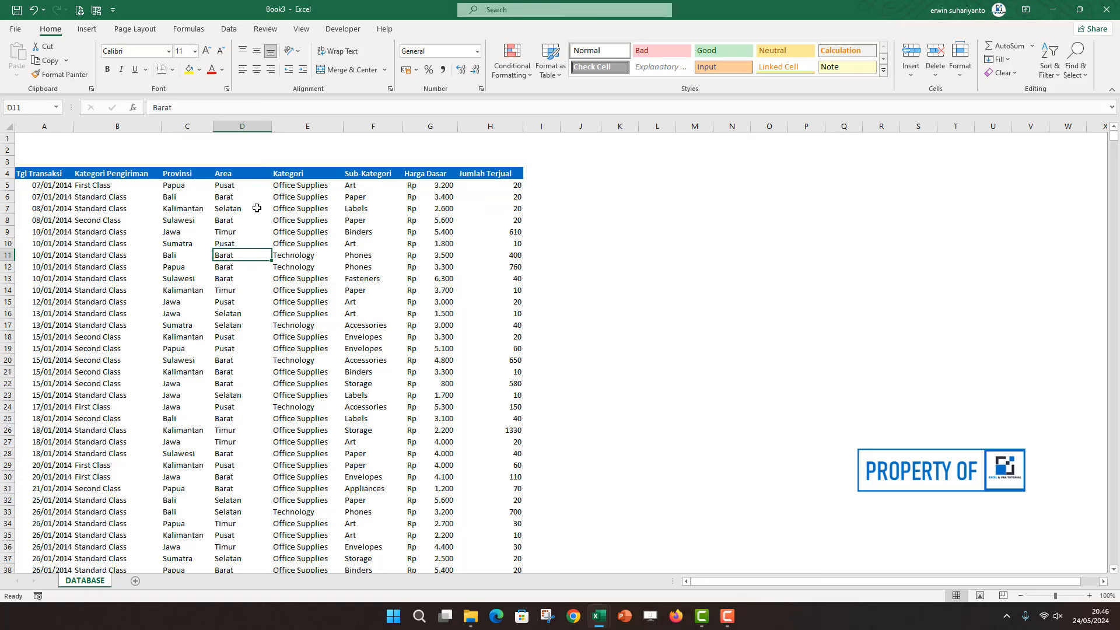
click(225, 217)
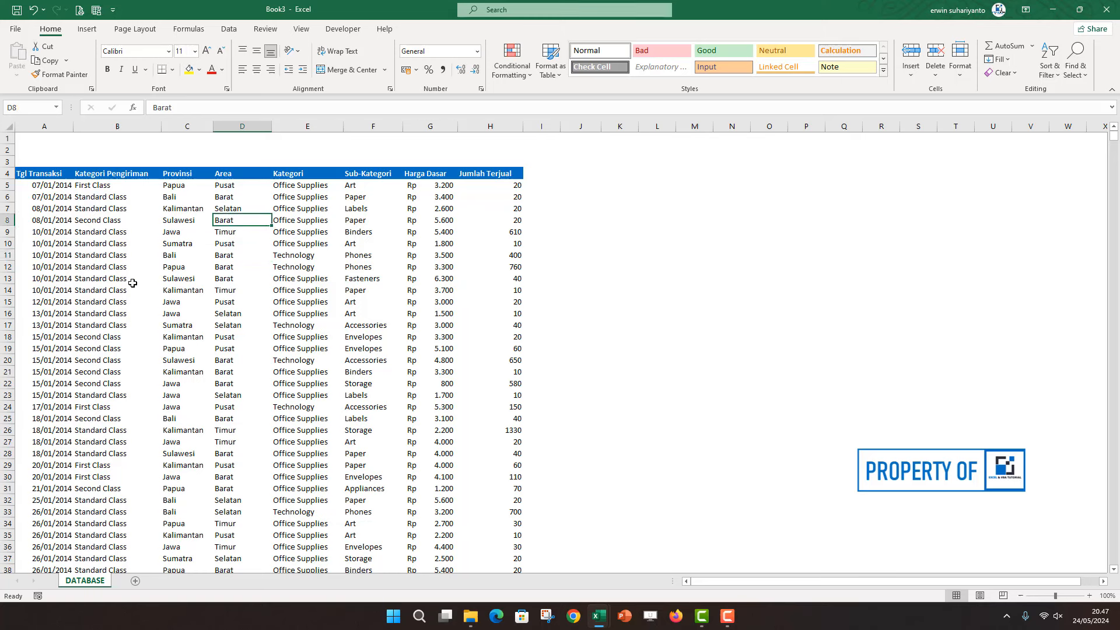
click(210, 266)
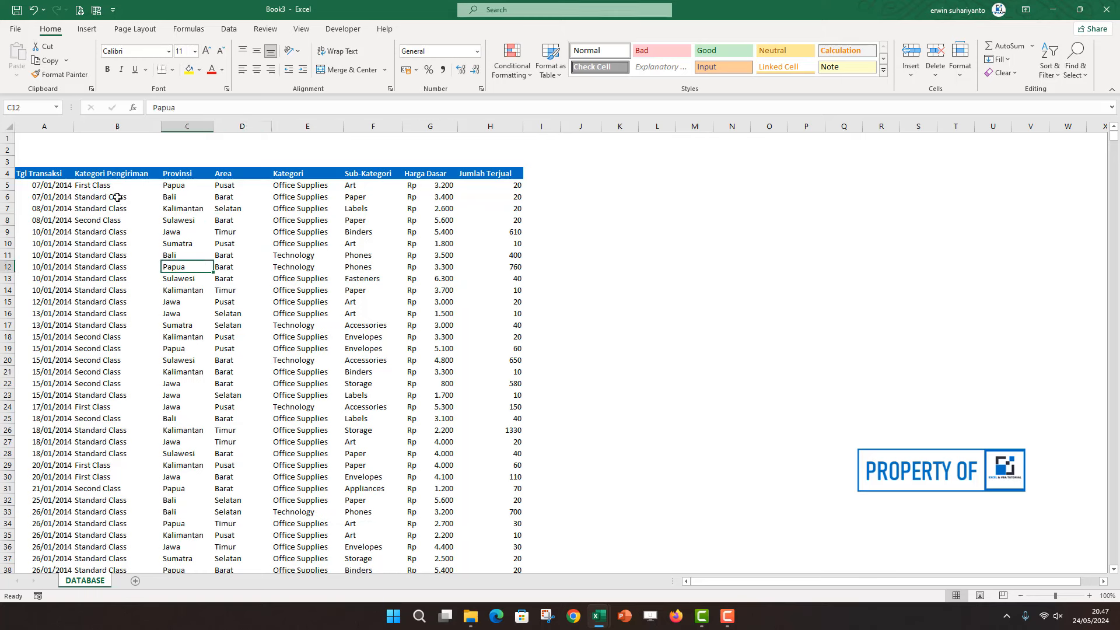
click(88, 29)
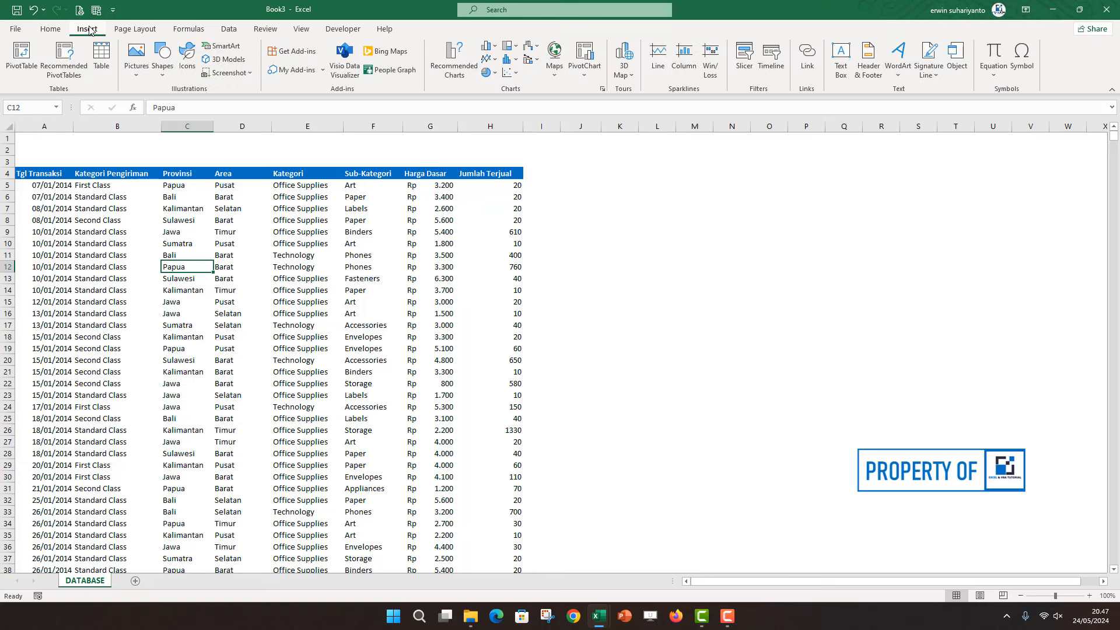
click(102, 58)
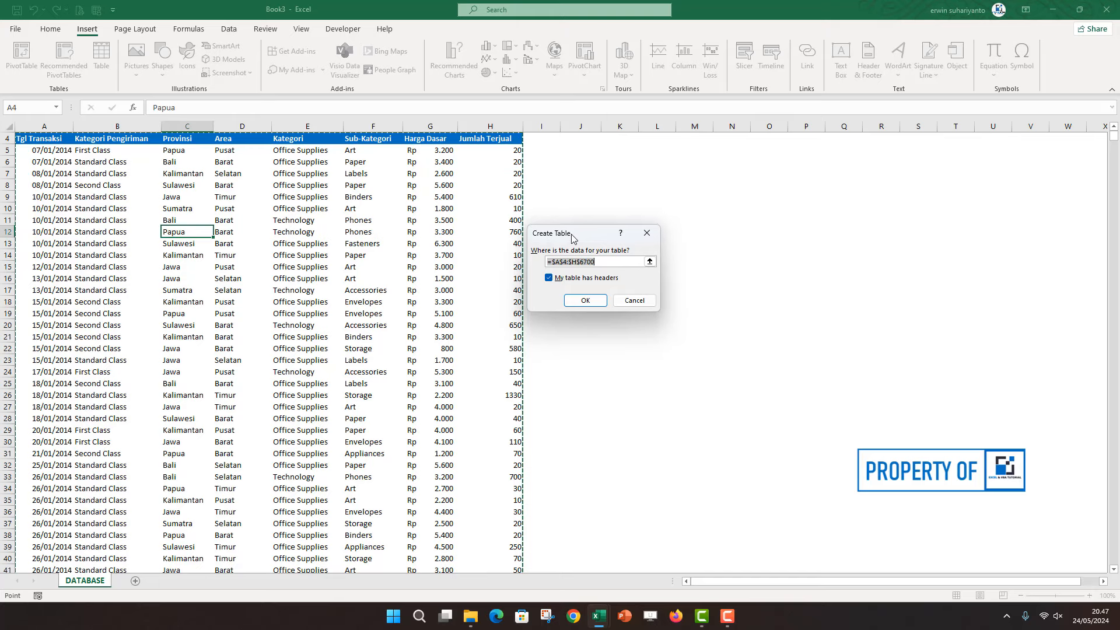
drag(571, 237, 336, 202)
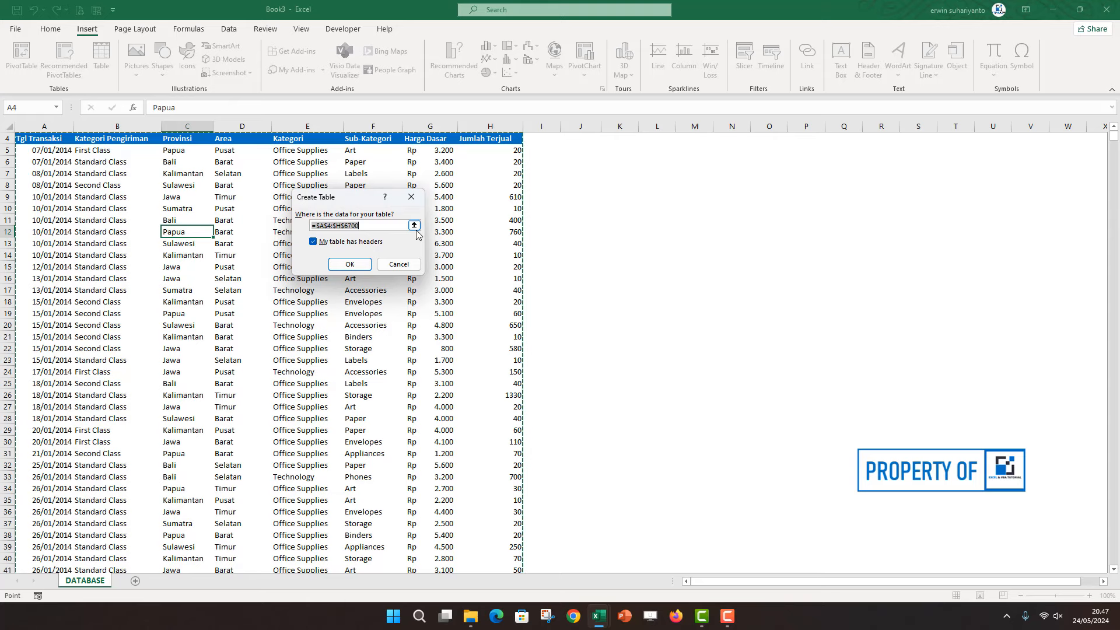
click(350, 264)
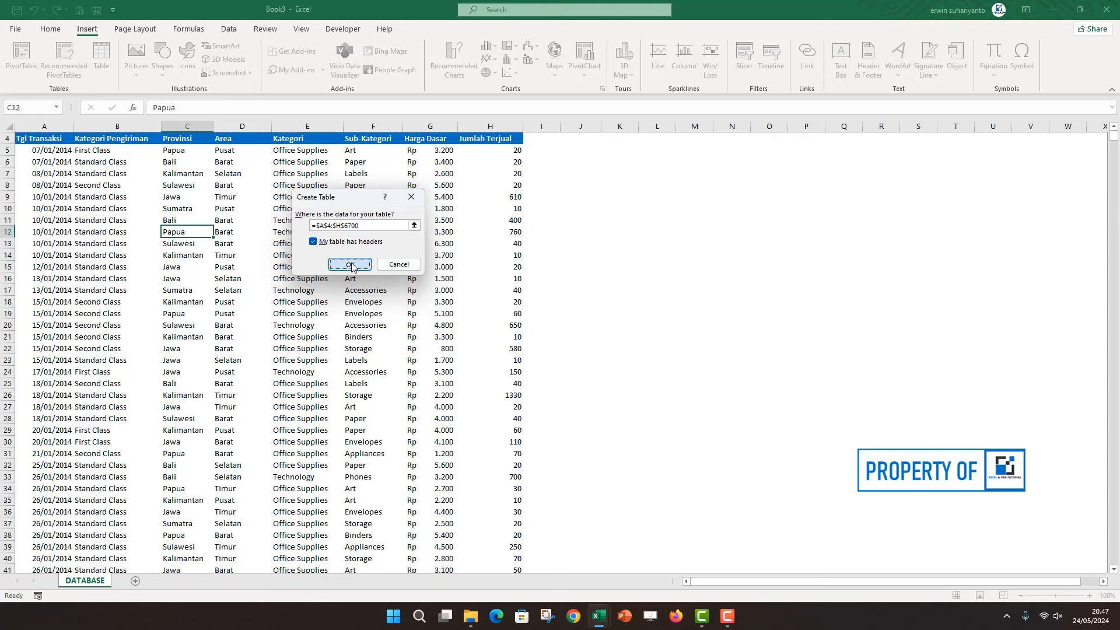
Examine the rows and header row of the new table
click(273, 256)
scroll(367, 293, down, 5)
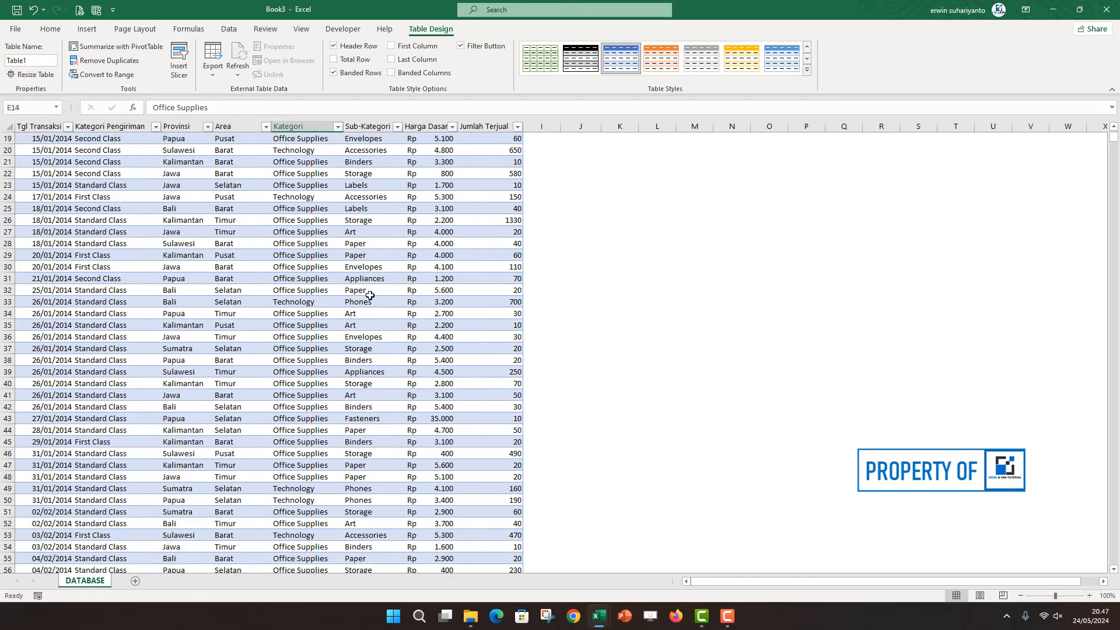
scroll(365, 293, up, 5)
scroll(327, 280, down, 5)
scroll(292, 272, up, 6)
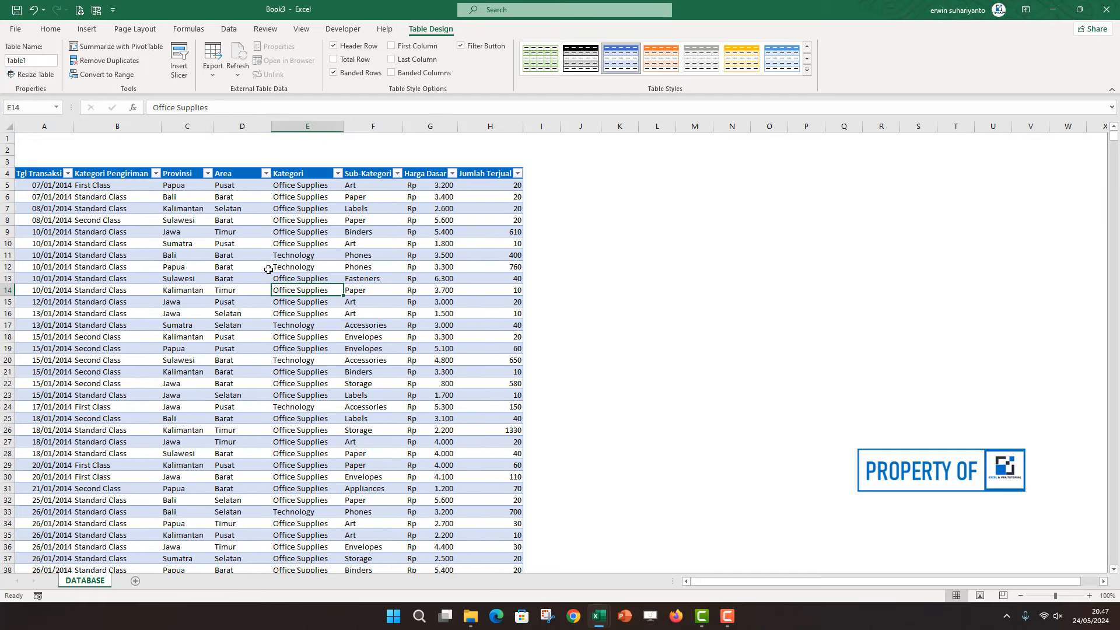
click(104, 222)
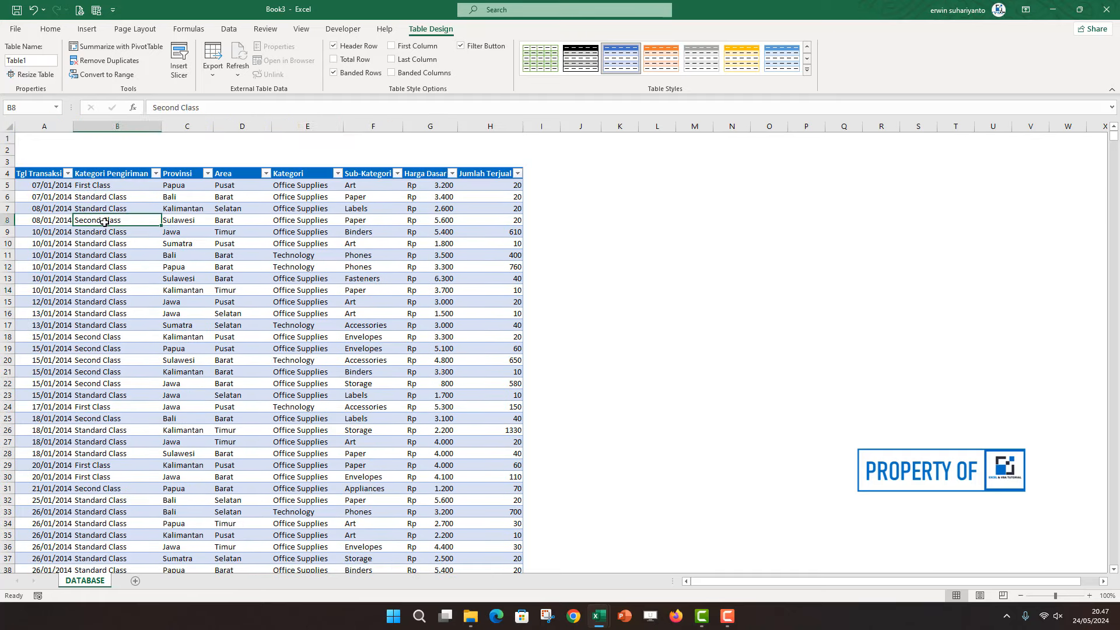
click(320, 287)
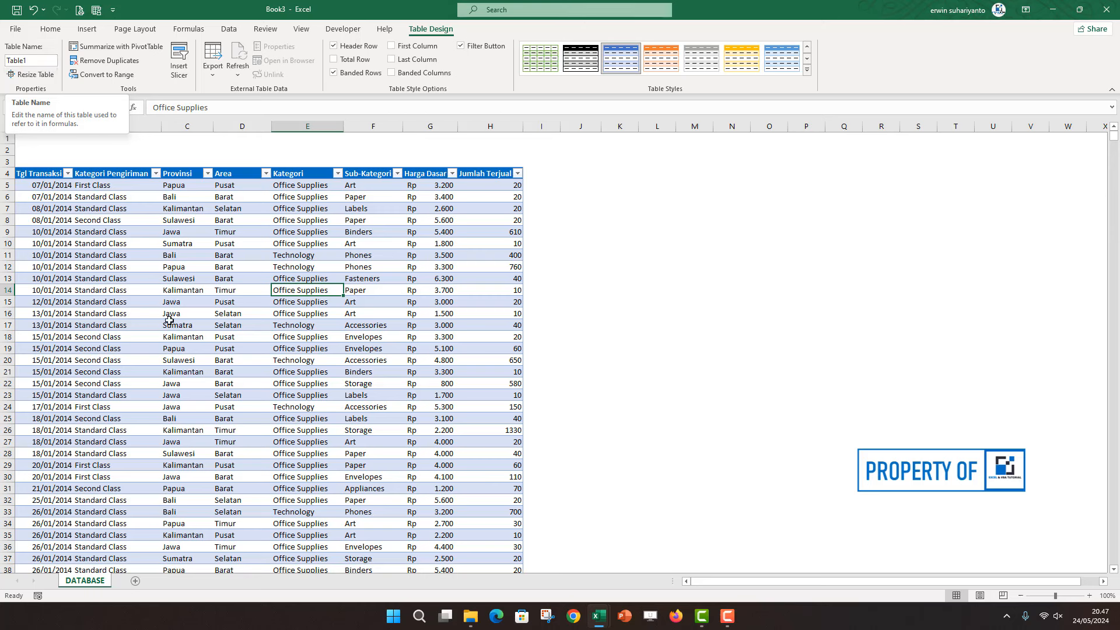
Rename the table as TABELPIVOT
click(180, 267)
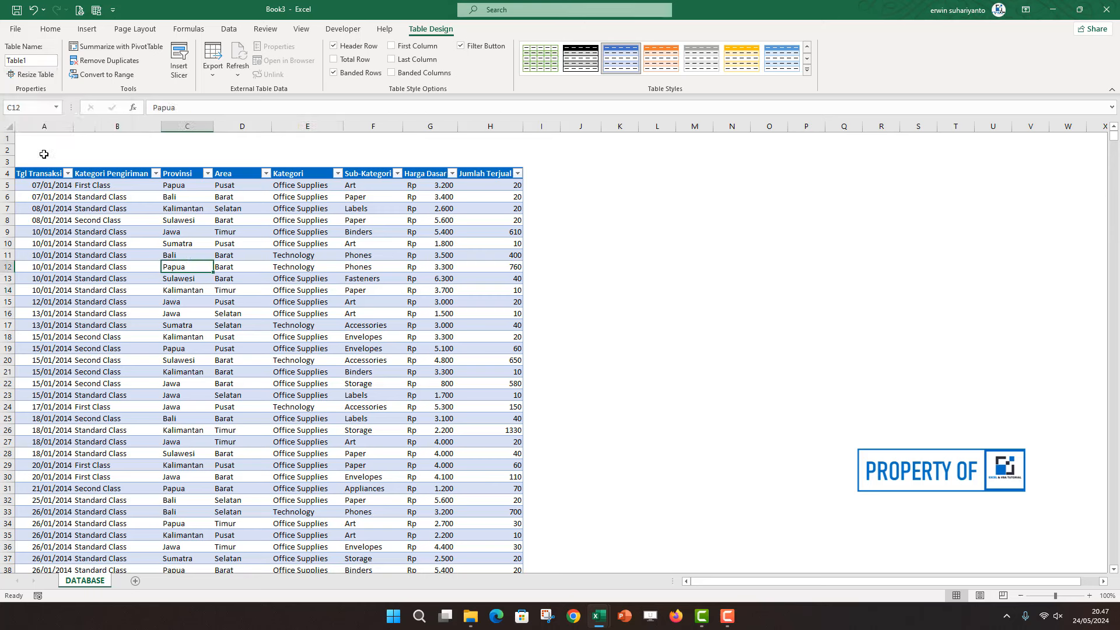
click(6, 60)
text(TABELPIVOT)
key(Return)
click(105, 244)
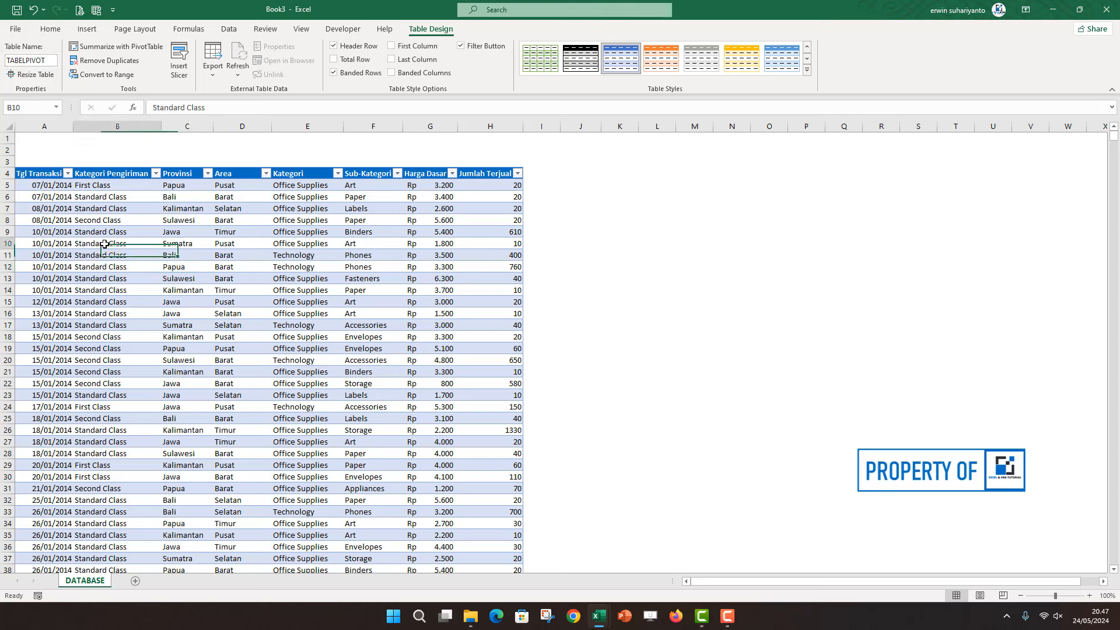
click(190, 221)
click(392, 200)
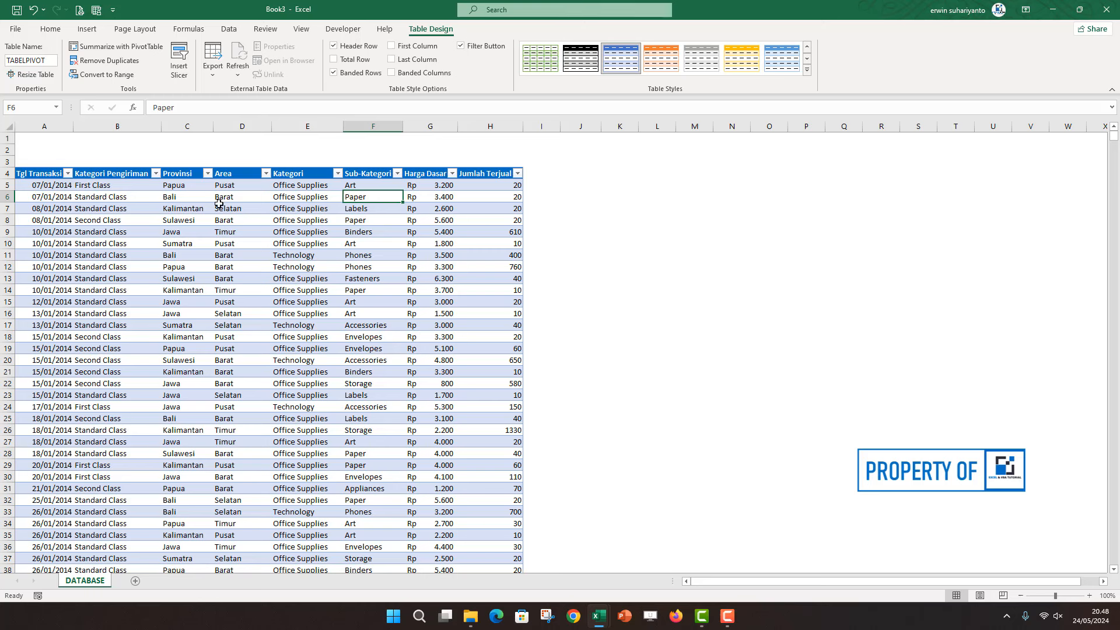
Filter the table's Provinsi column to show only Bali, Jawa and Papua
click(190, 224)
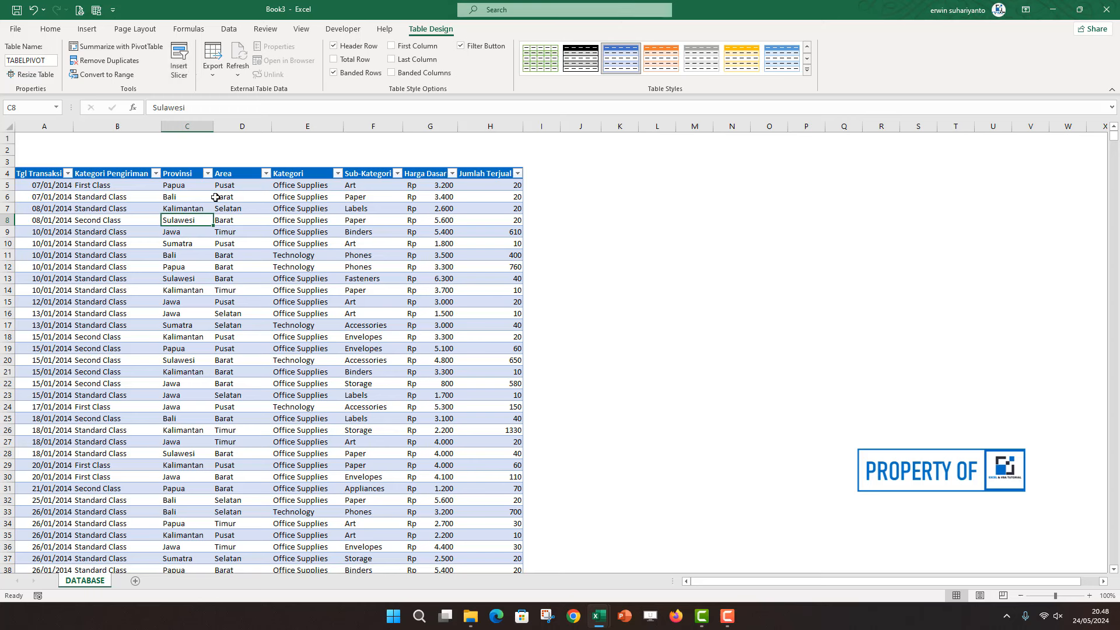
click(109, 174)
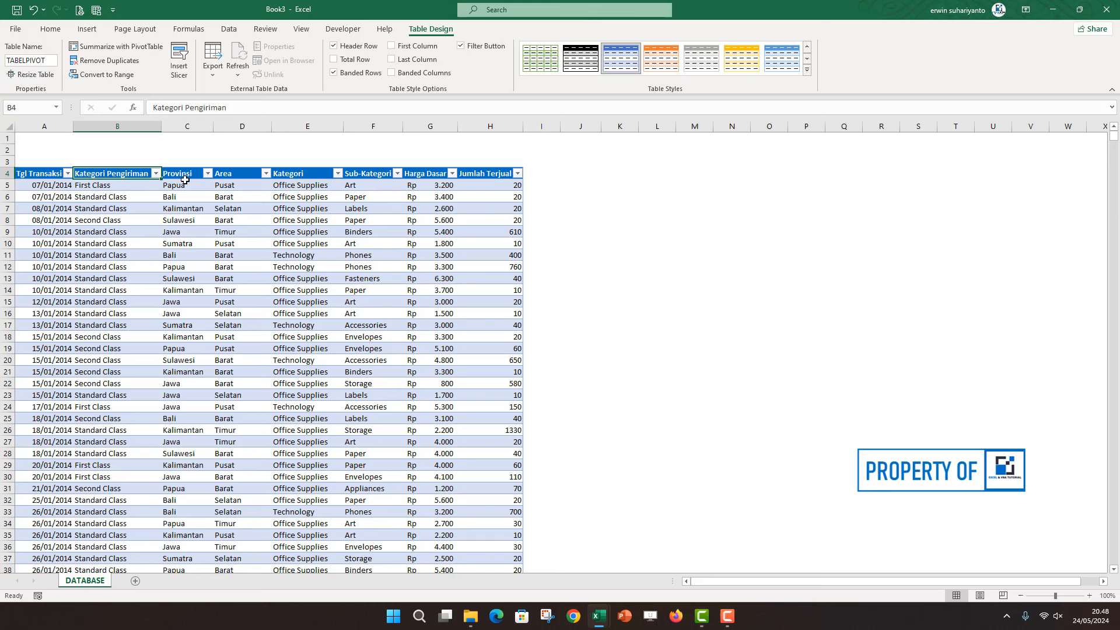
click(156, 173)
click(234, 198)
click(207, 174)
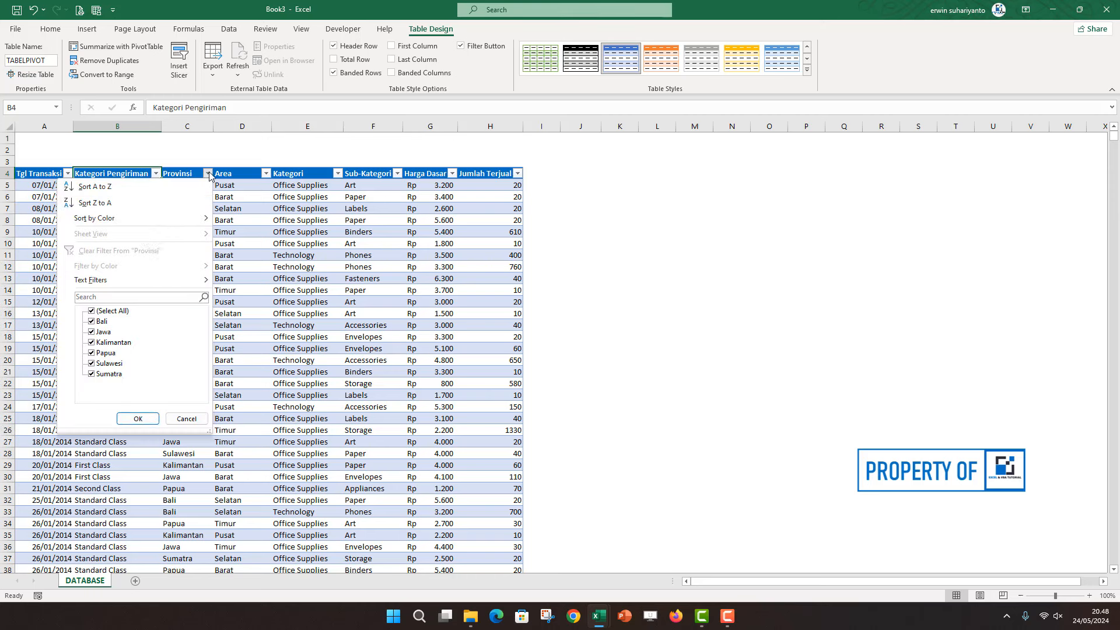
click(102, 311)
click(99, 322)
click(95, 331)
click(94, 354)
click(137, 418)
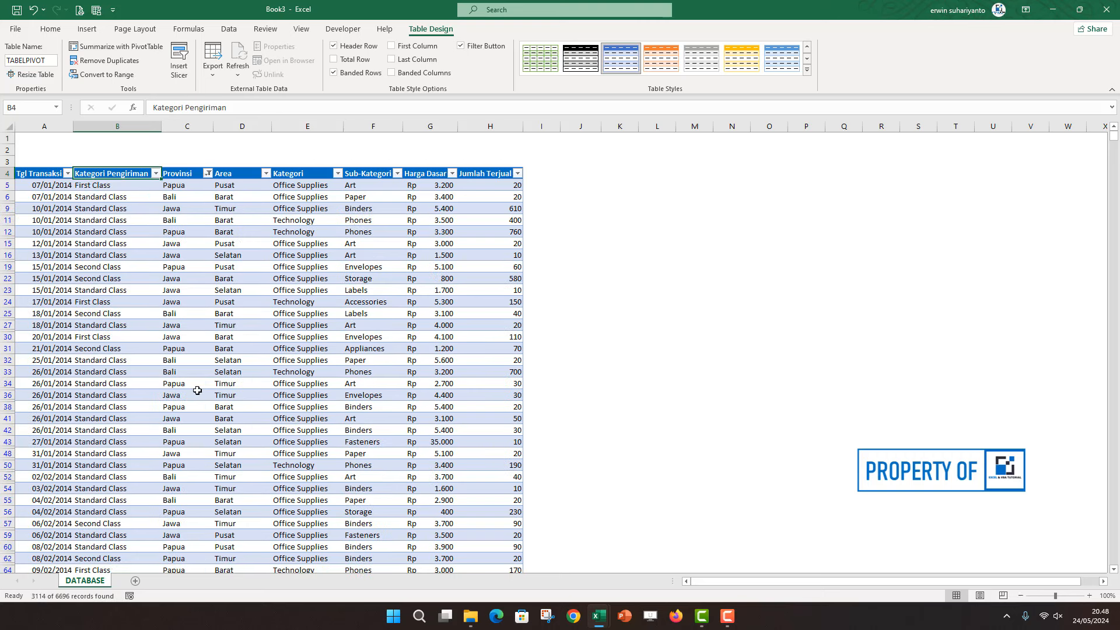
Clear the filter from the Provinsi column
click(208, 174)
click(135, 247)
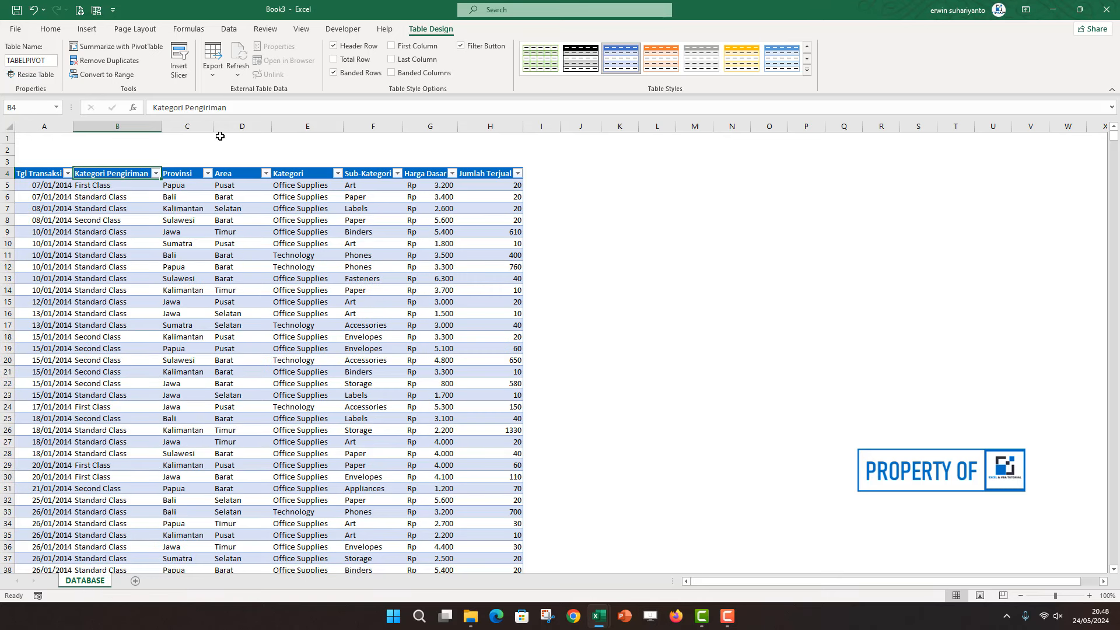
Insert slicers for Provinsi and Kategori and place them next to each other on the empty cells beside the table
click(181, 65)
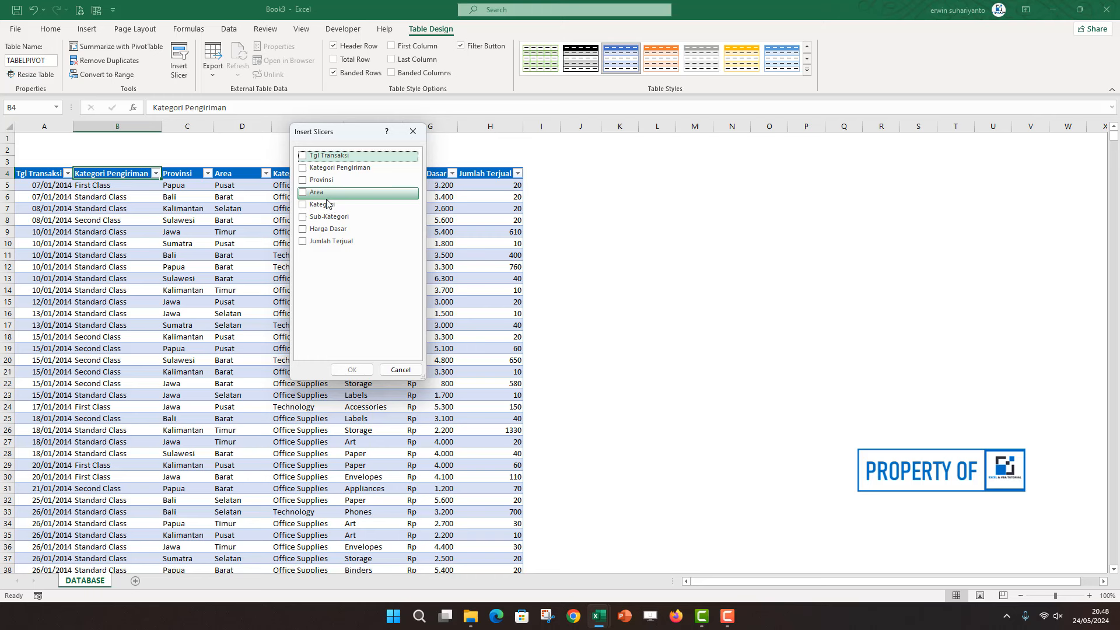
click(302, 180)
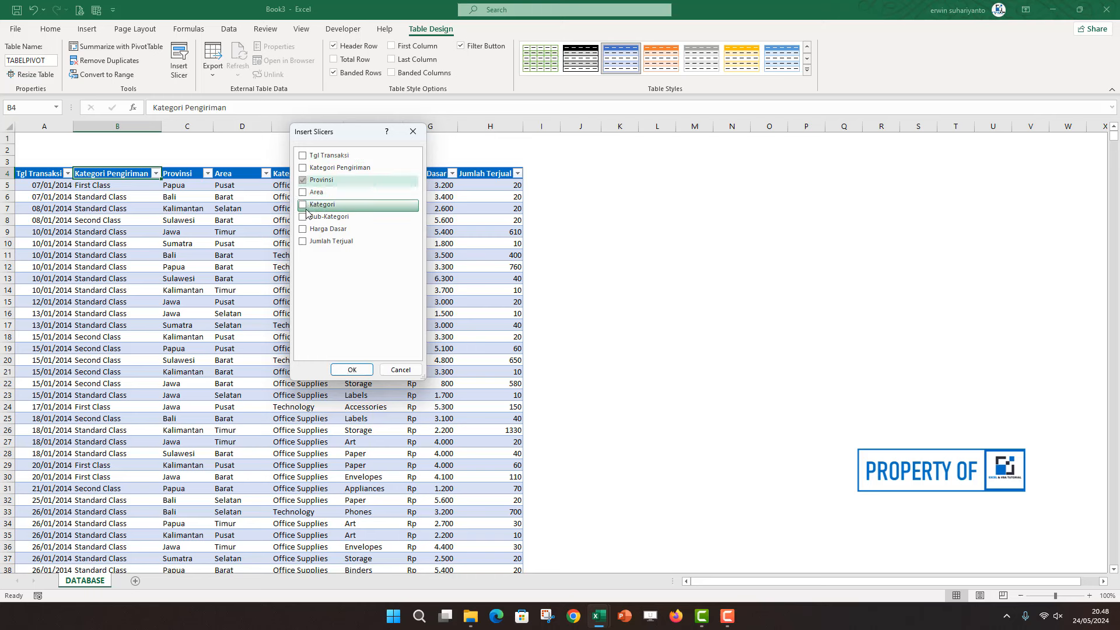
click(302, 204)
click(352, 370)
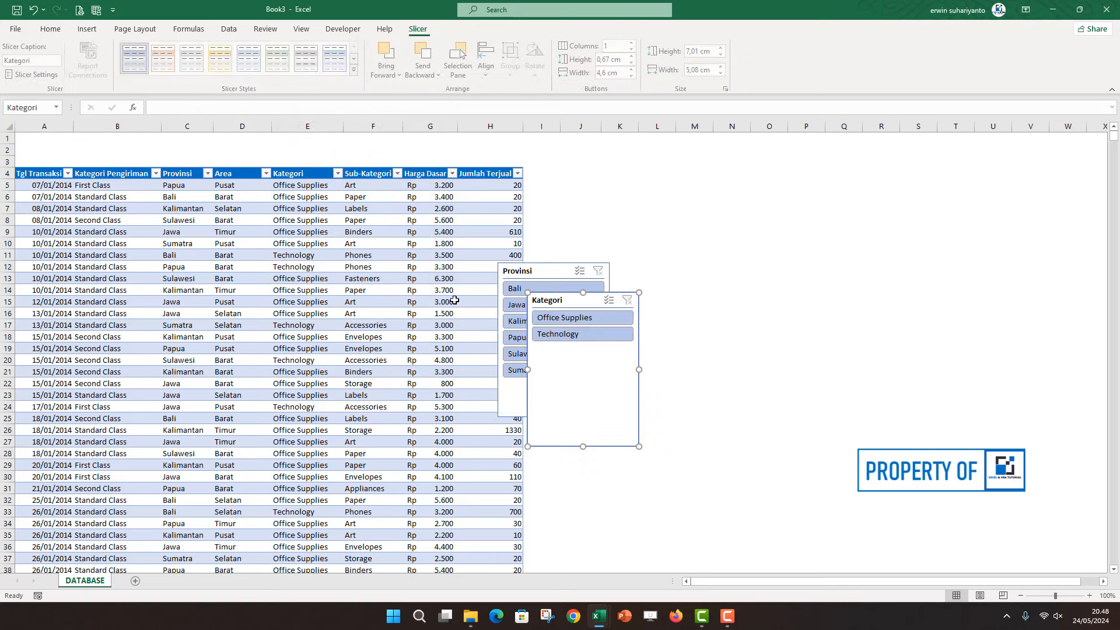
drag(525, 268, 730, 171)
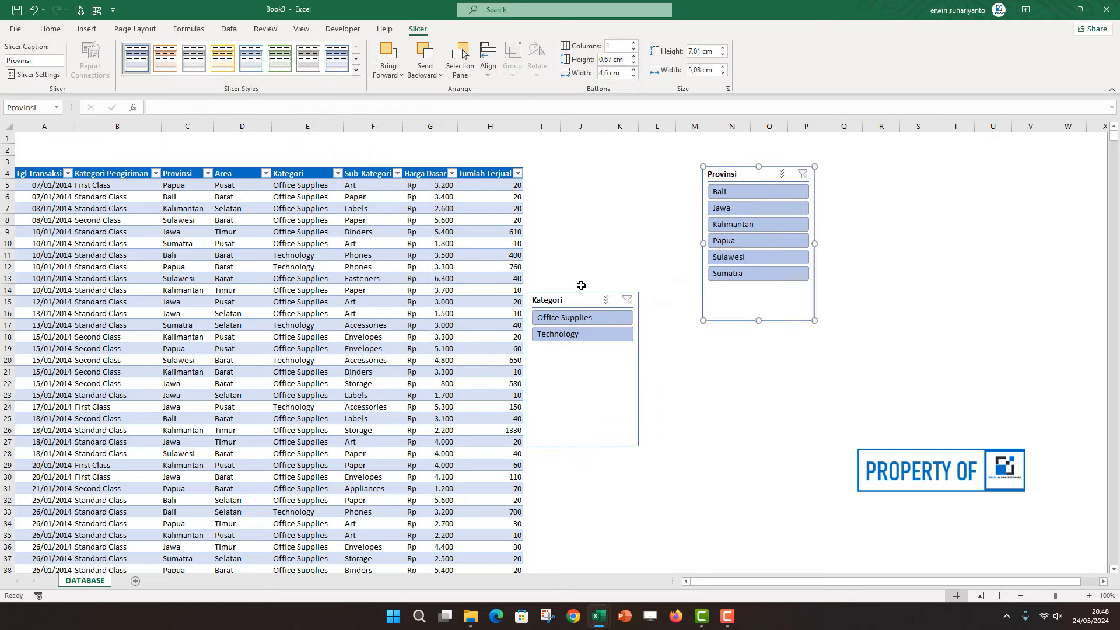
drag(570, 300, 632, 177)
click(658, 395)
Filter the table to Office Supplies and Jawa with the slicers and clear both filters again
click(620, 199)
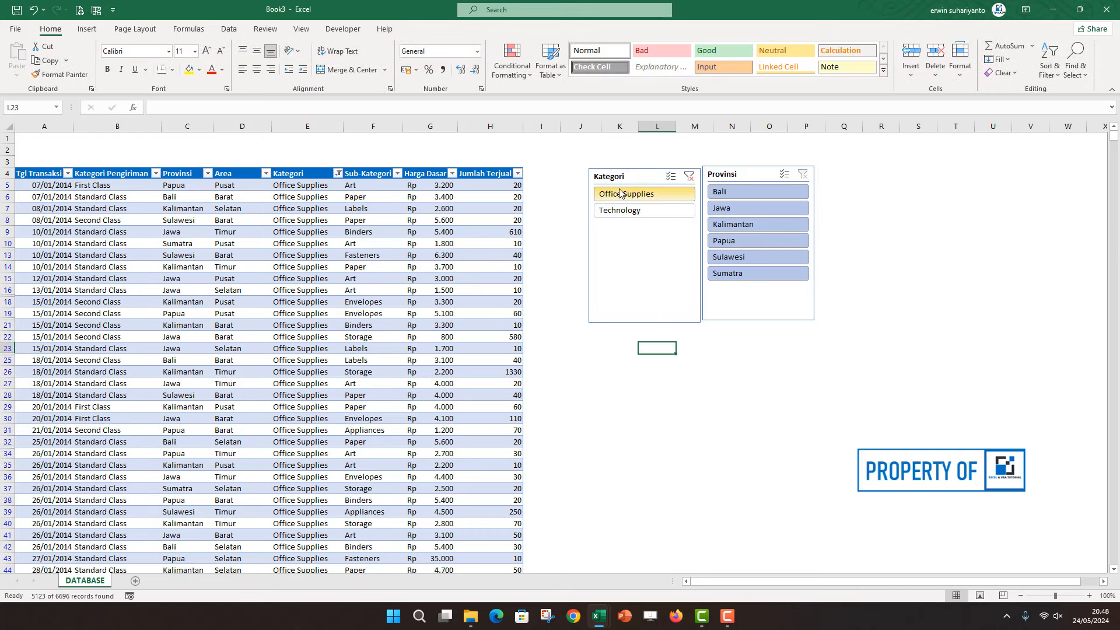
click(732, 209)
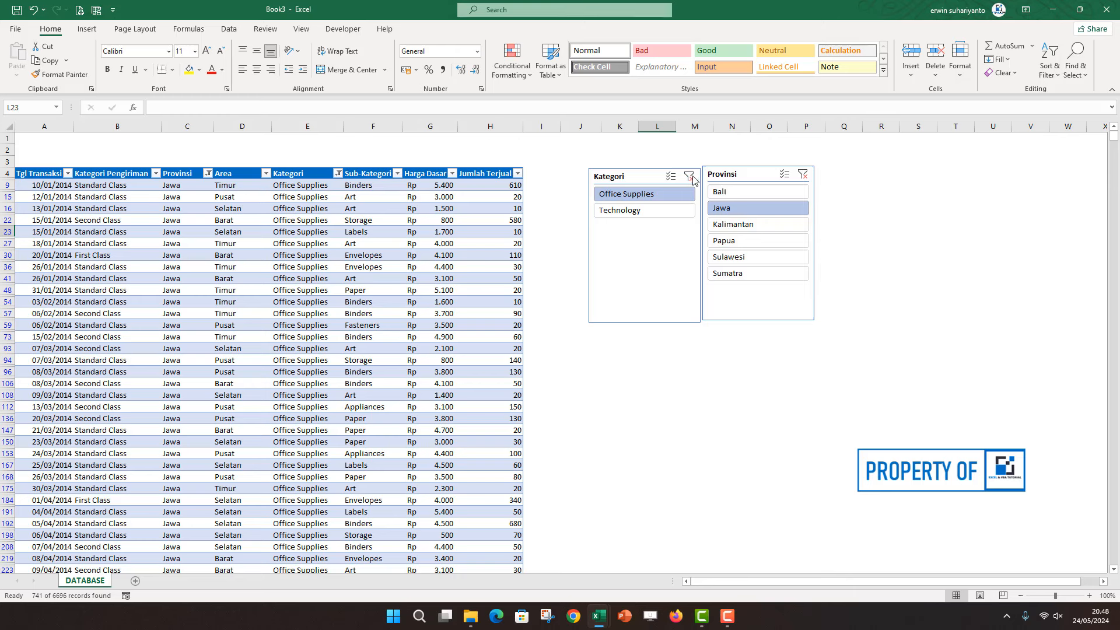
ctrl+click(641, 210)
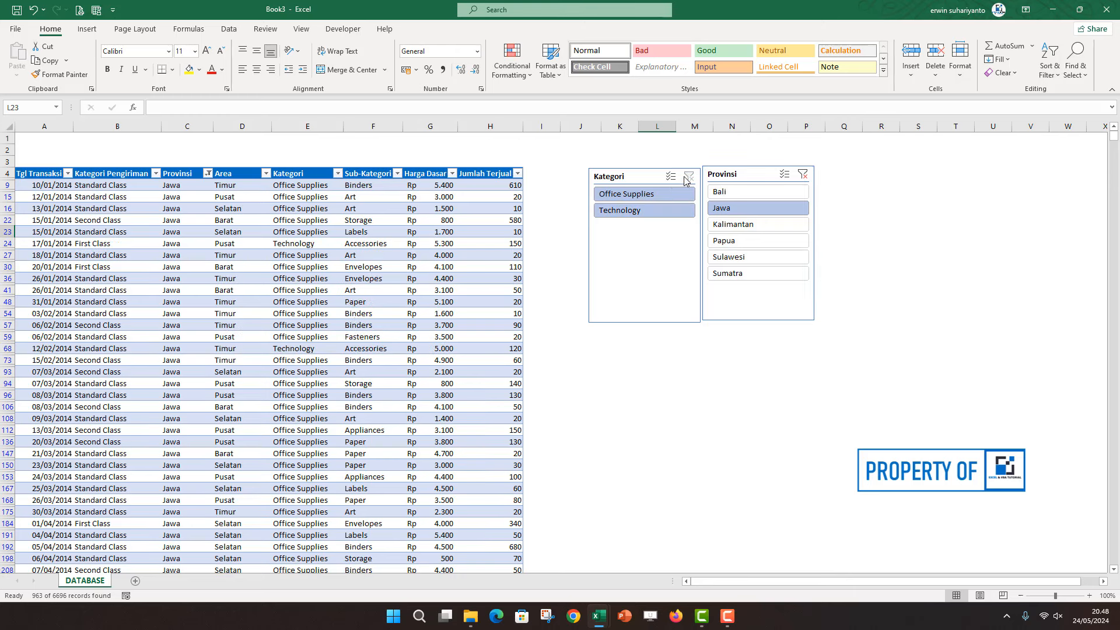
click(803, 174)
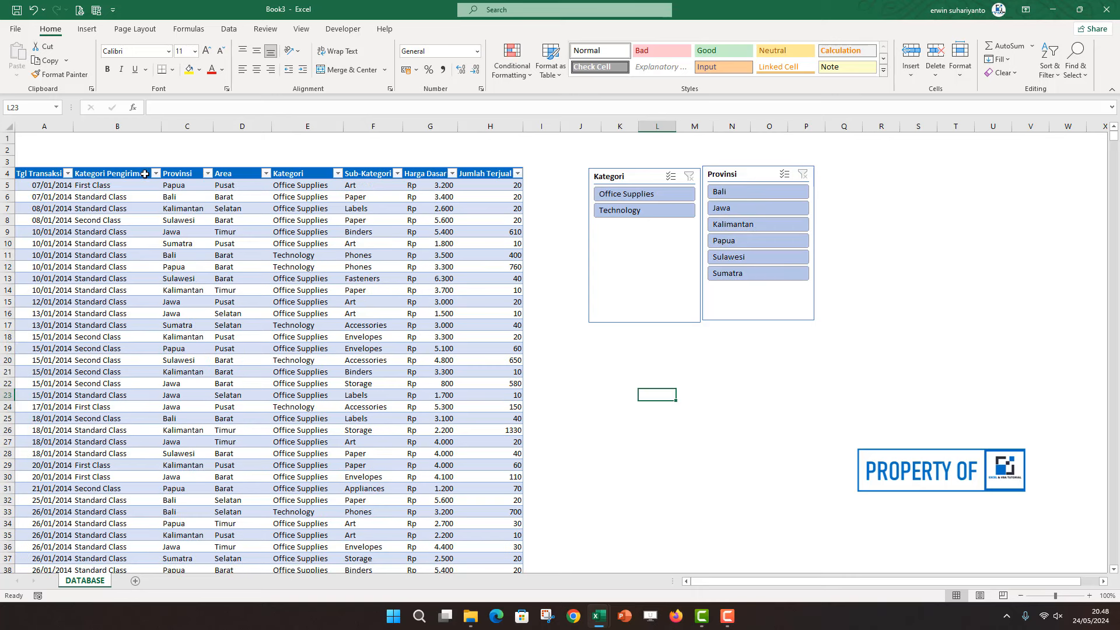
Move the Kategori slicer closer to the table, leaving a gap before the Provinsi slicer
click(628, 175)
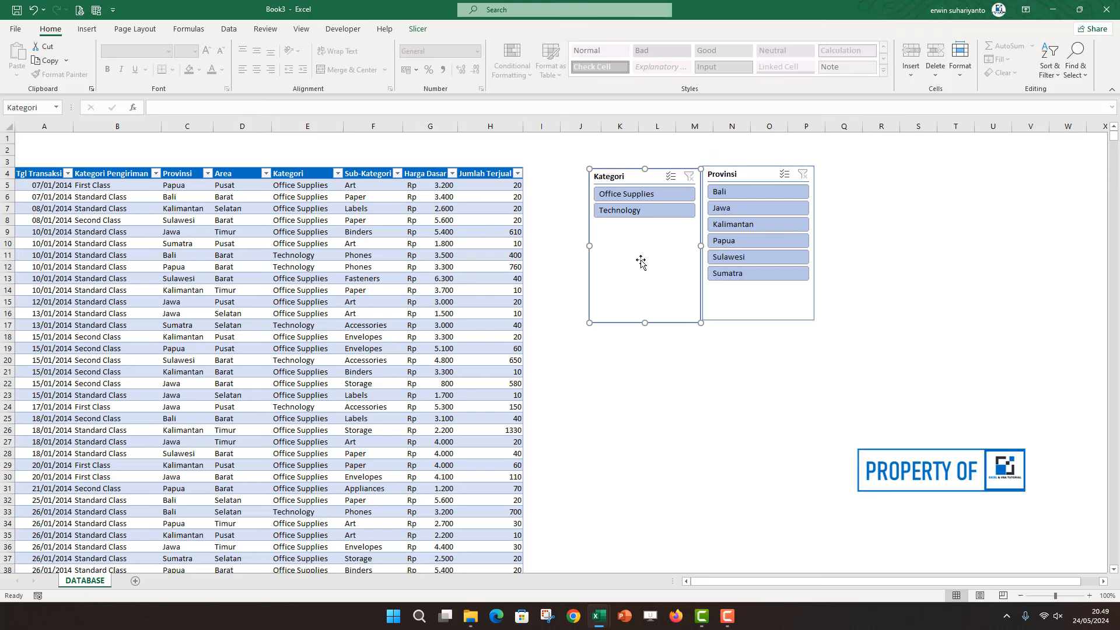
click(552, 277)
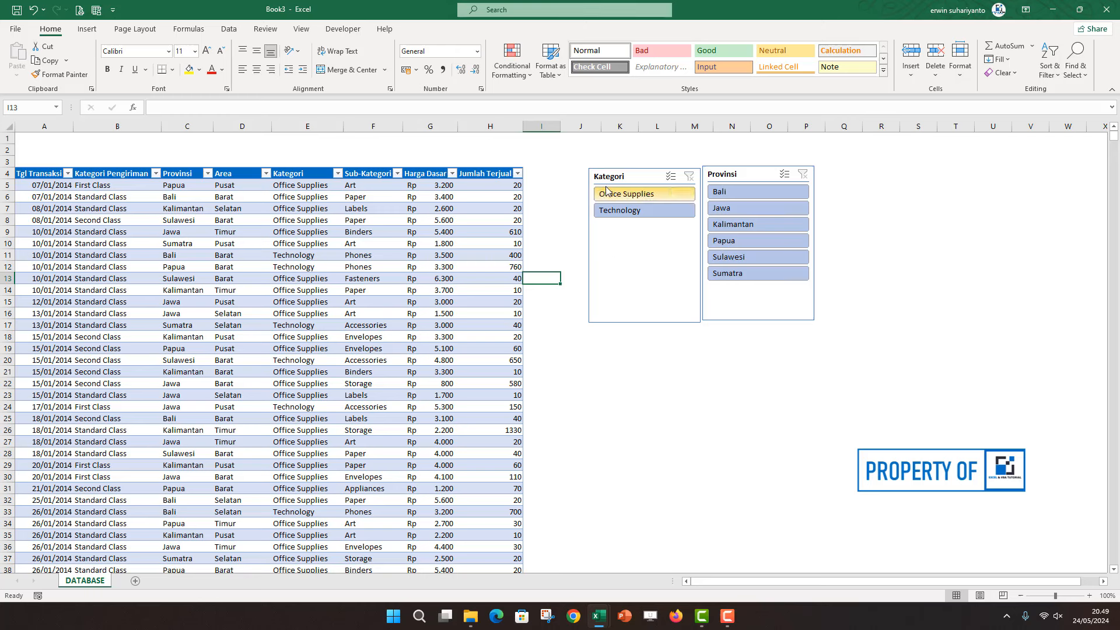
drag(618, 176, 570, 179)
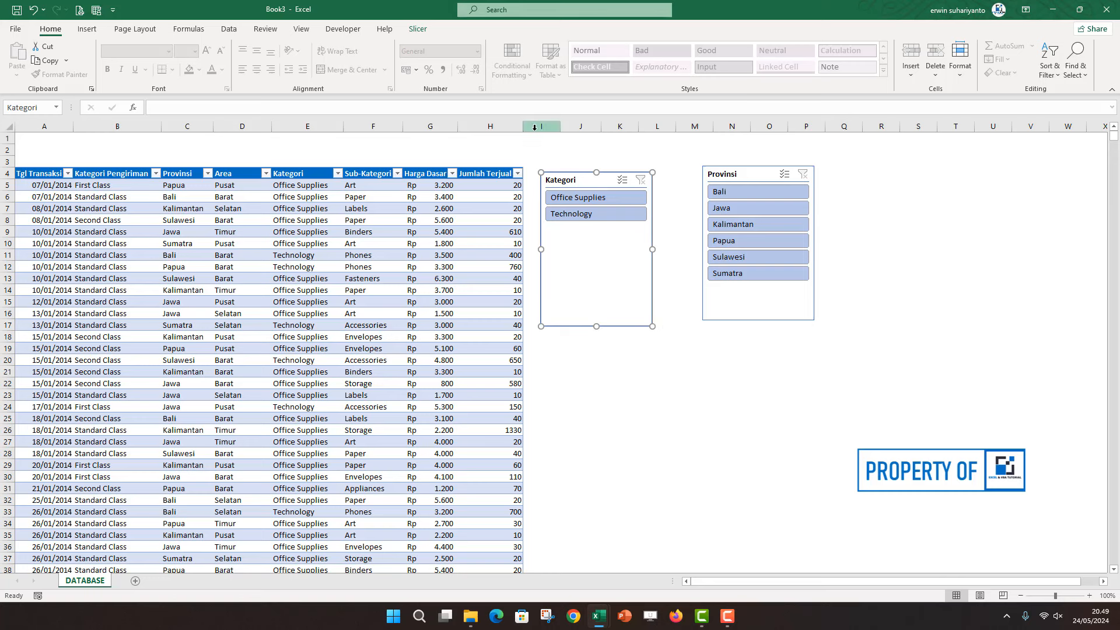
Apply the light blue style from the Dark slicer styles to the Kategori slicer
click(418, 31)
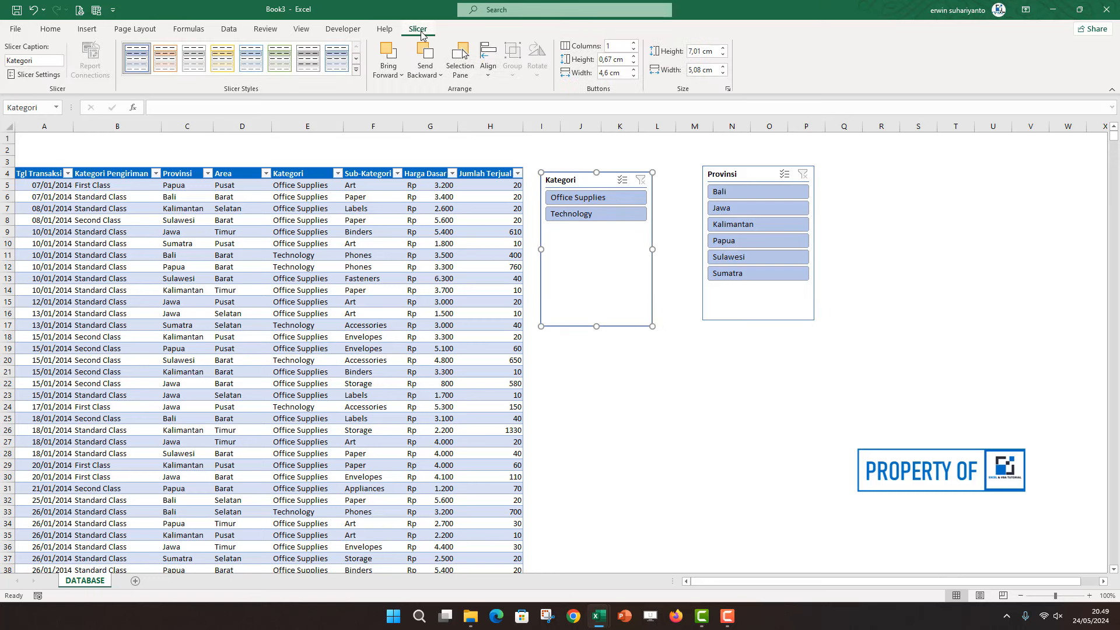
click(355, 71)
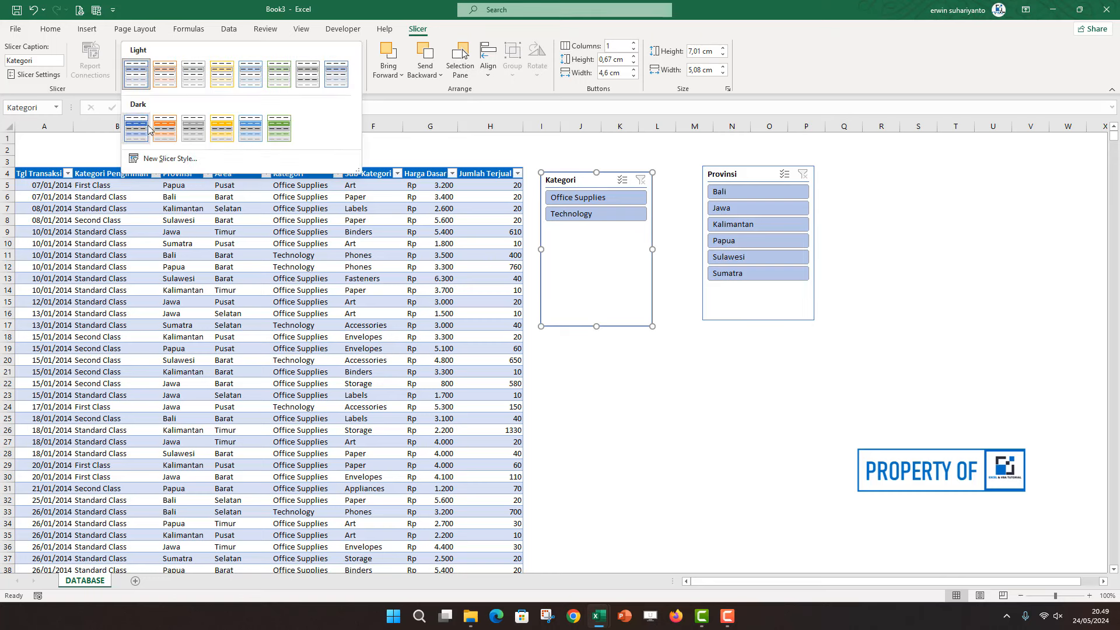
click(251, 130)
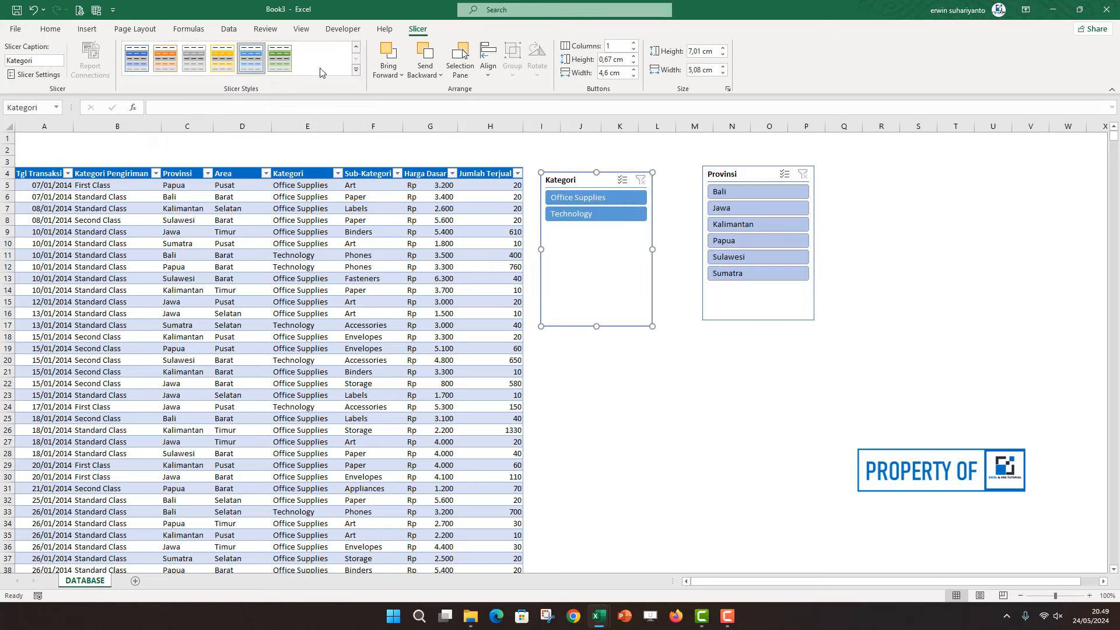
click(357, 72)
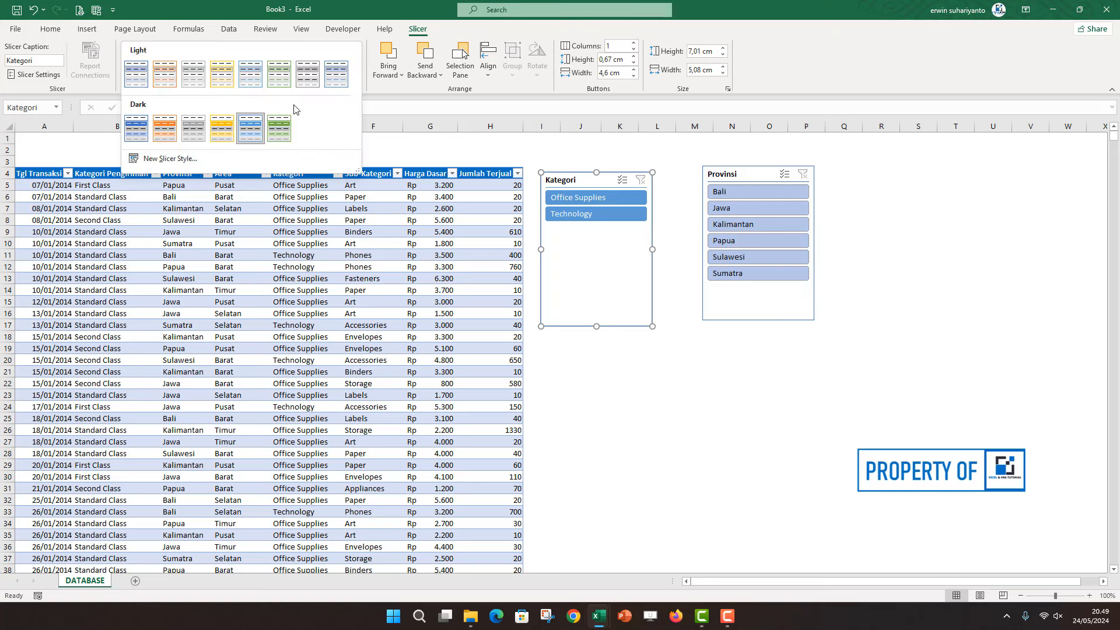
click(470, 157)
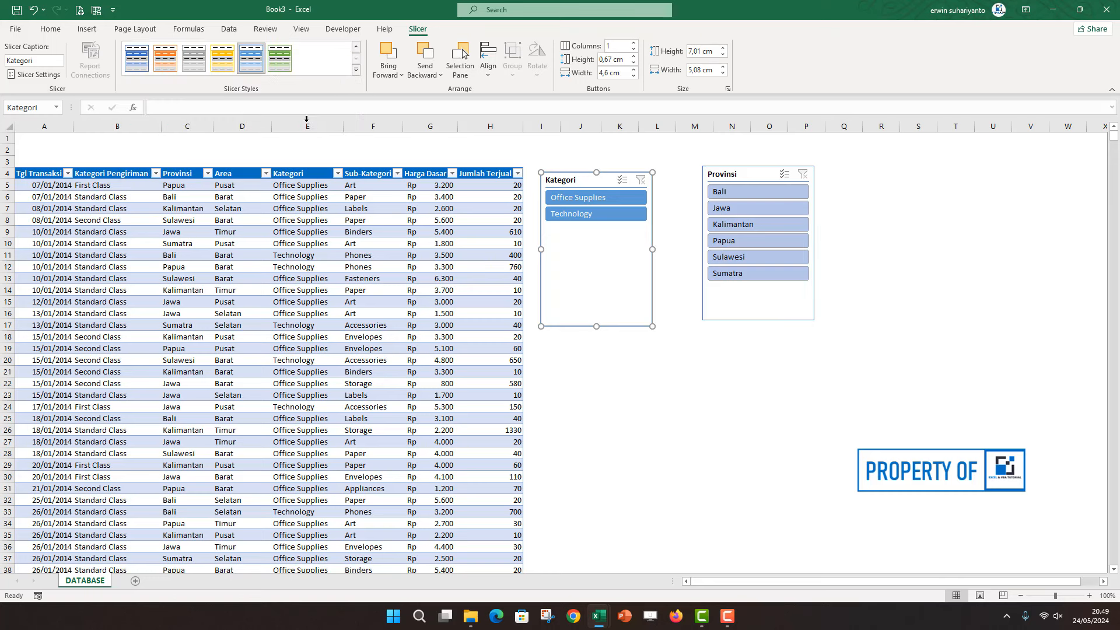
Change the workbook's theme colors to Violet II
click(135, 28)
click(66, 51)
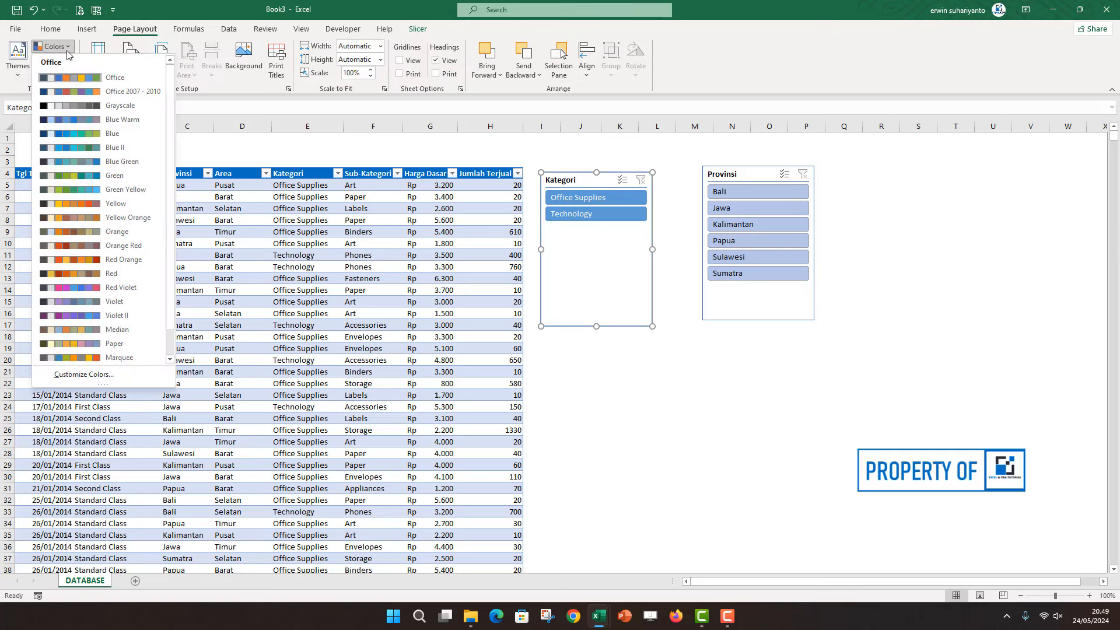
scroll(116, 152, down, 1)
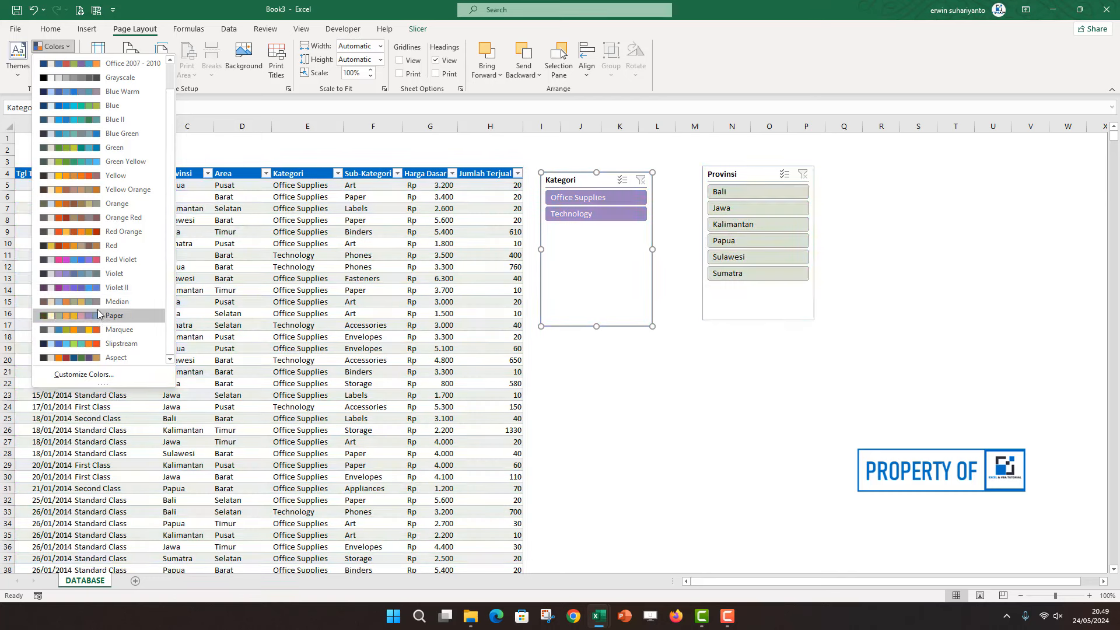
click(97, 286)
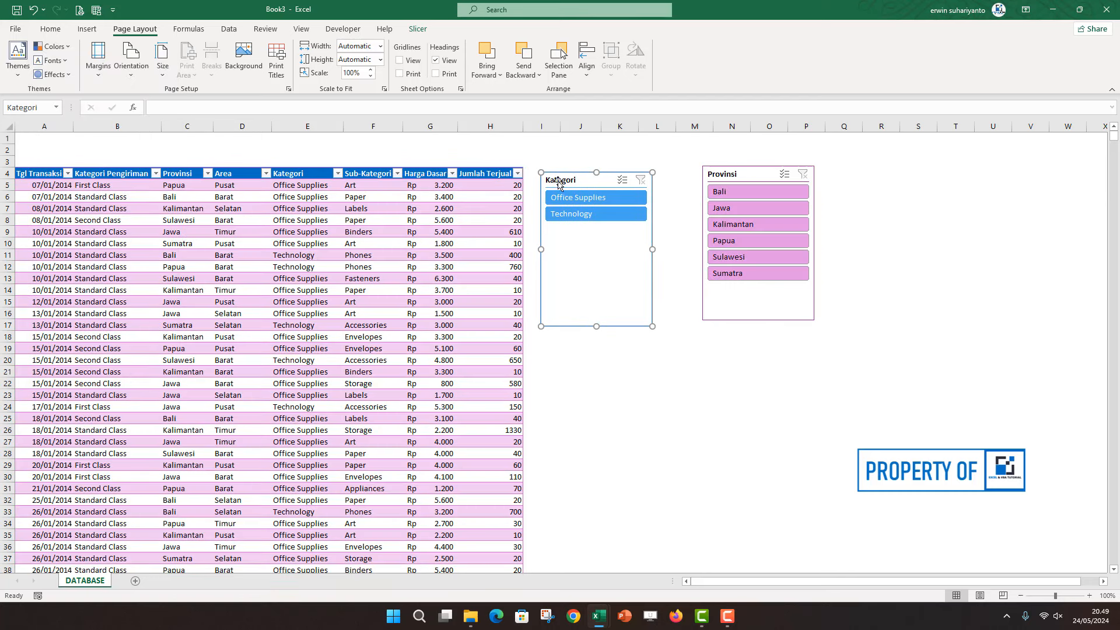
Apply the fourth Dark slicer style, in purple, to the Kategori slicer
click(417, 29)
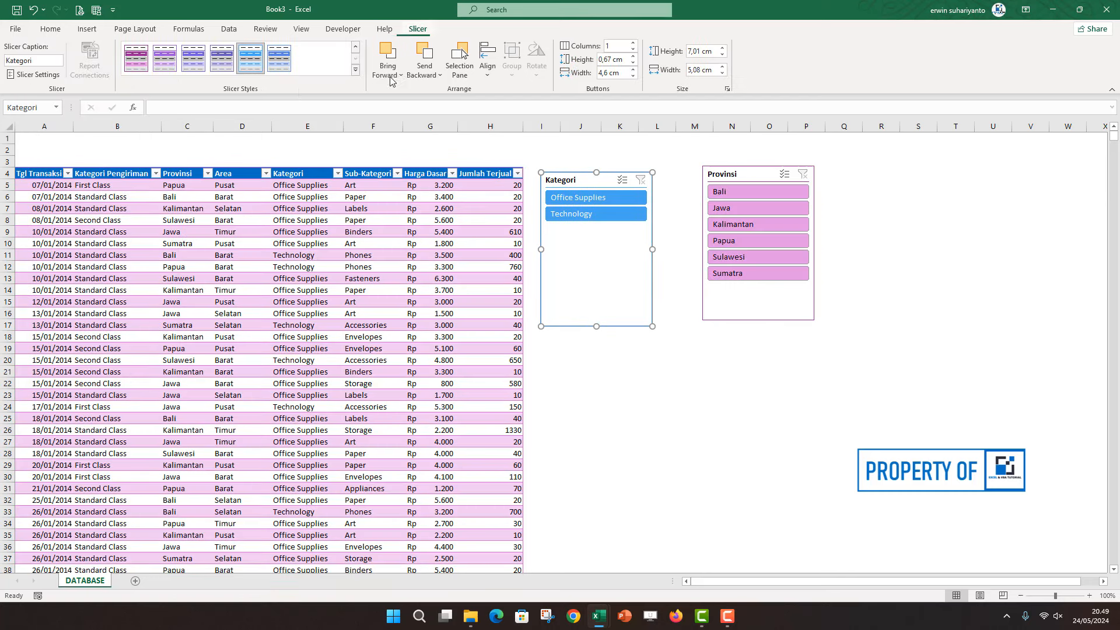
click(355, 70)
click(195, 124)
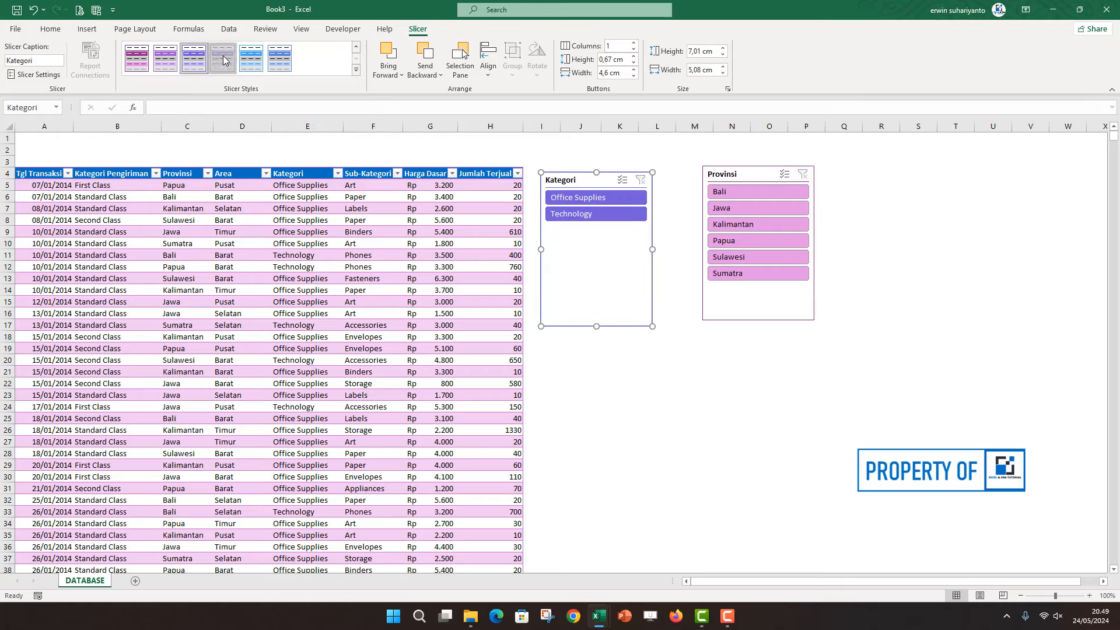
Filter the table to Office Supplies with the Kategori slicer and try Bali, Kalimantan and Papua in the Provinsi slicer
click(583, 197)
click(620, 162)
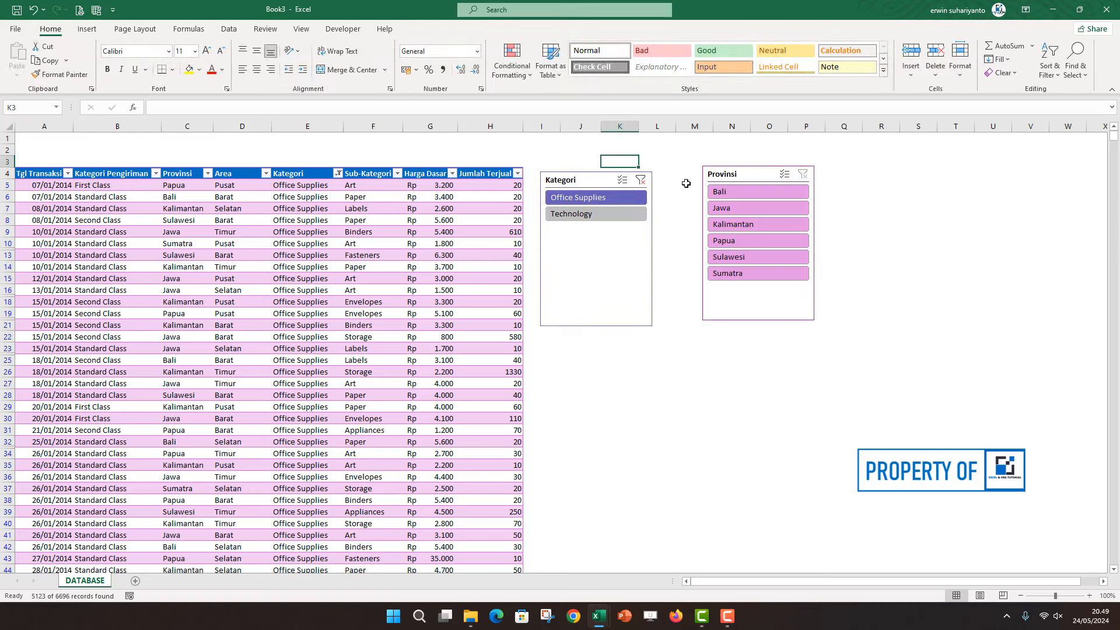
click(746, 193)
click(746, 224)
click(747, 241)
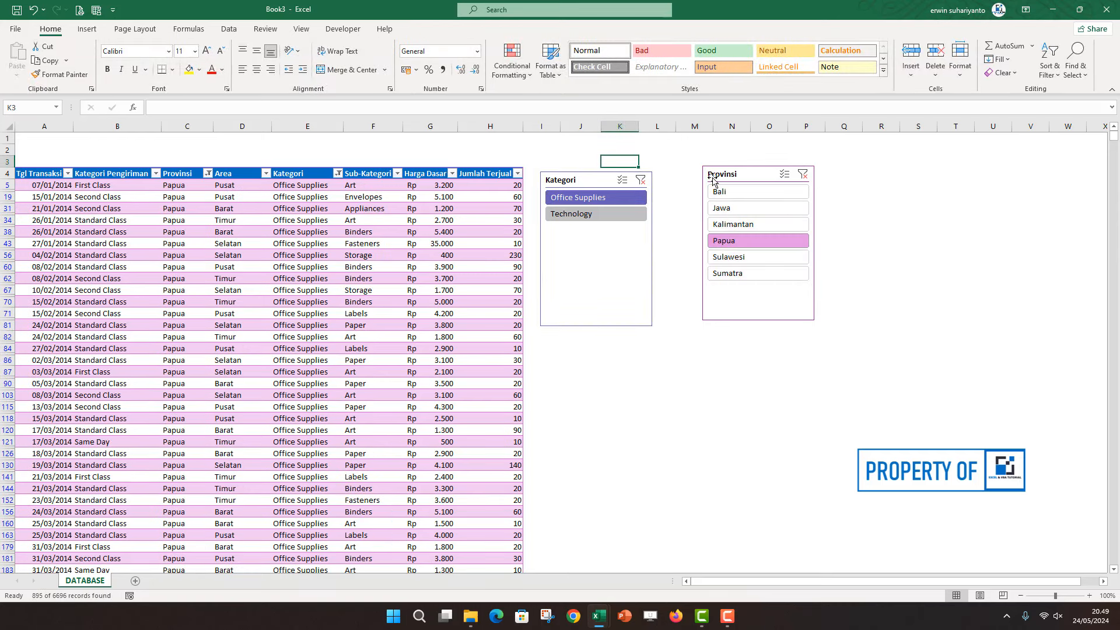
Give the Provinsi slicer the same dark purple style as the Kategori slicer and clear the filters of both slicers
click(712, 177)
click(414, 29)
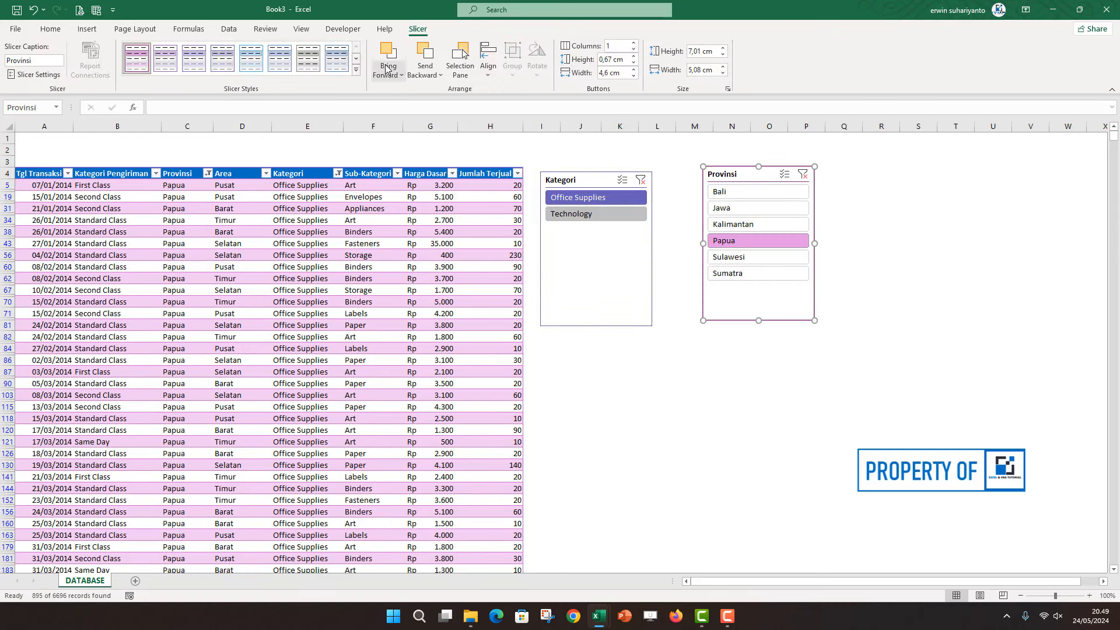
click(357, 79)
click(222, 128)
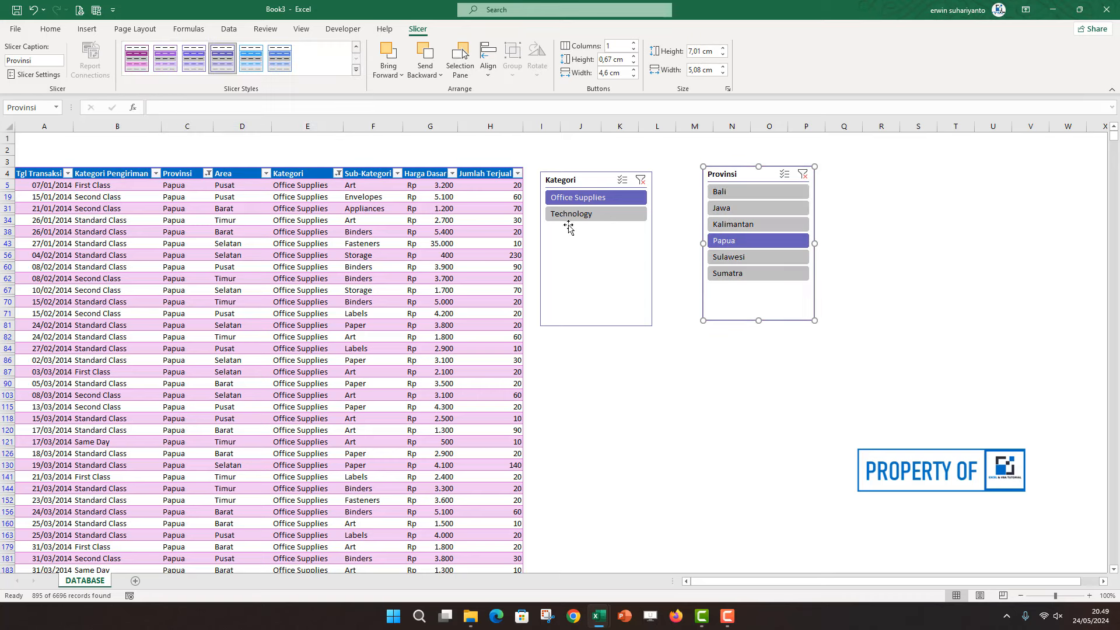
click(802, 174)
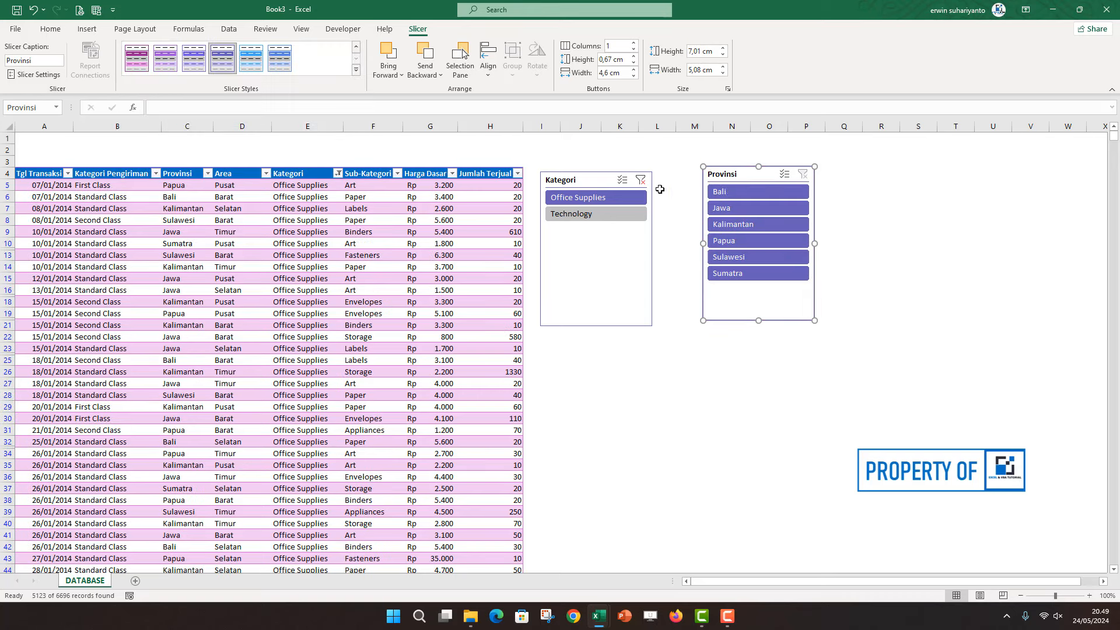
click(641, 180)
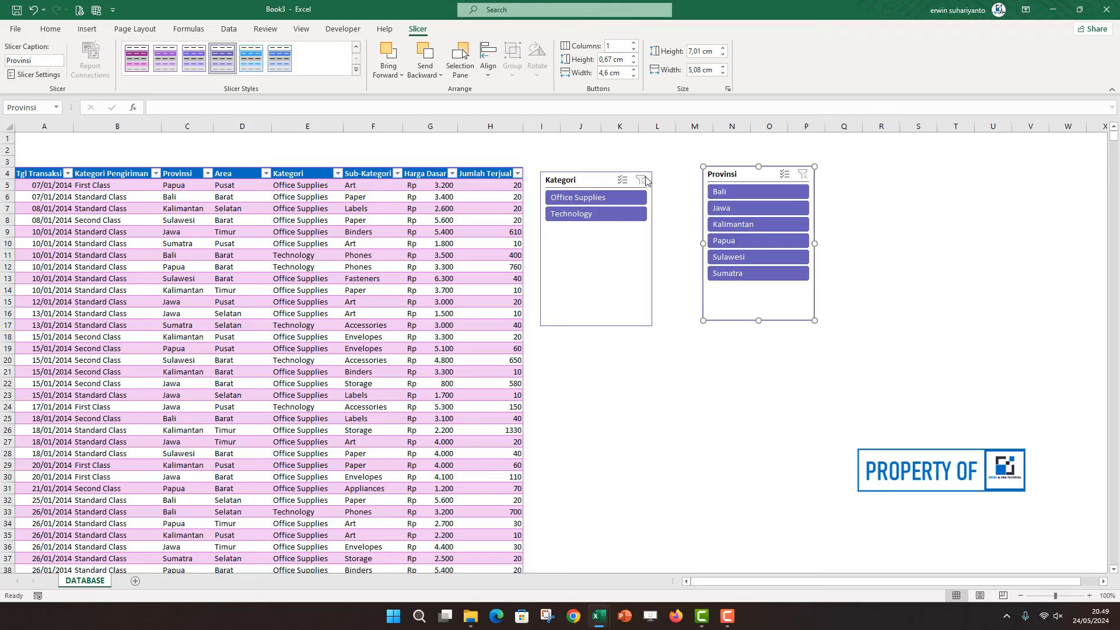
Set the Kategori slicer to 2 columns and resize it to about 9.34 cm wide and 2.06 cm high
click(580, 178)
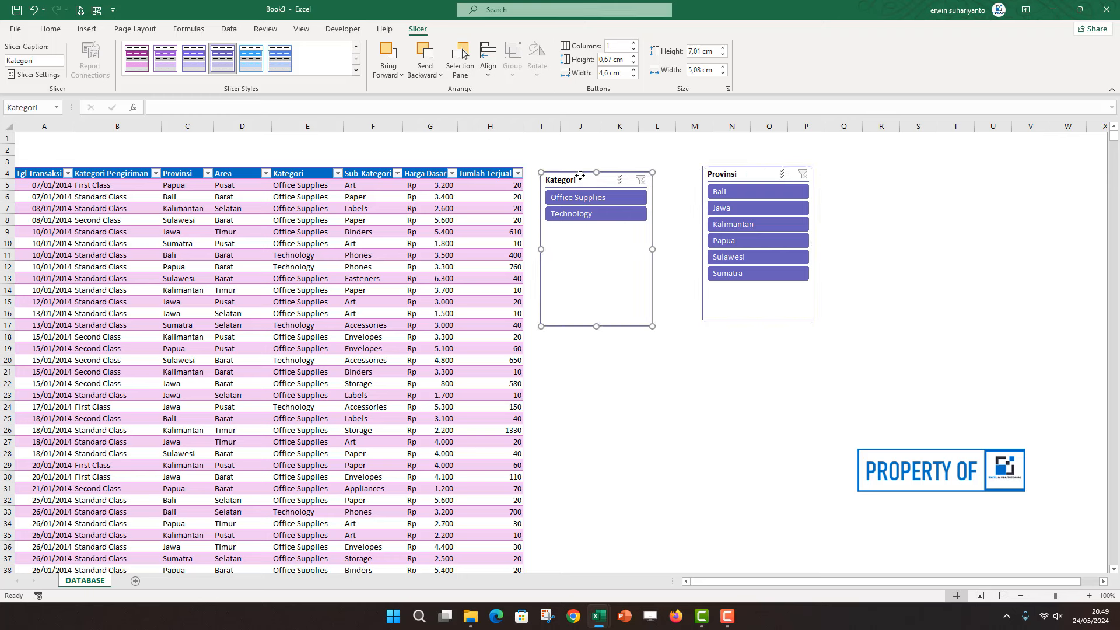
click(614, 46)
click(634, 43)
drag(652, 325, 746, 217)
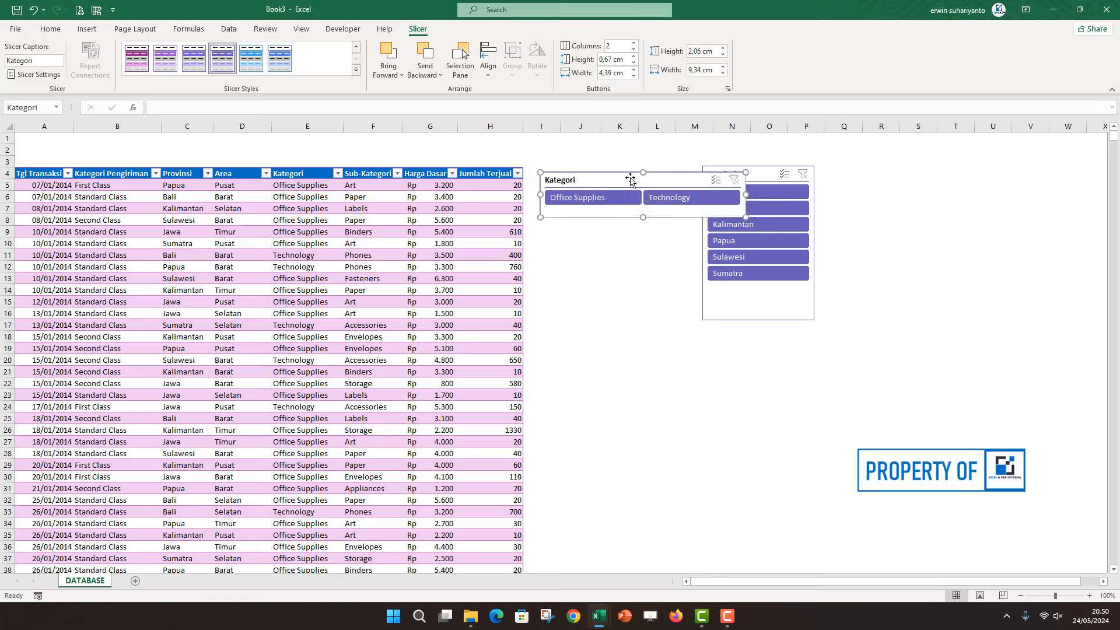
Place the Kategori slicer right beside the table's header row and move the Provinsi slicer below it
drag(641, 177, 665, 319)
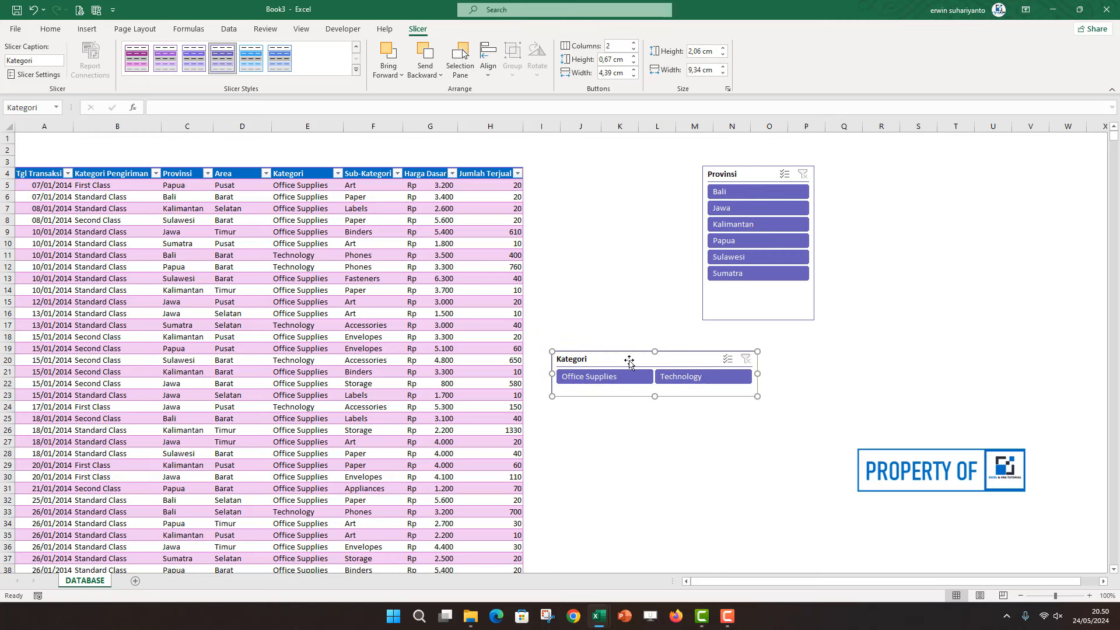
drag(629, 359, 604, 174)
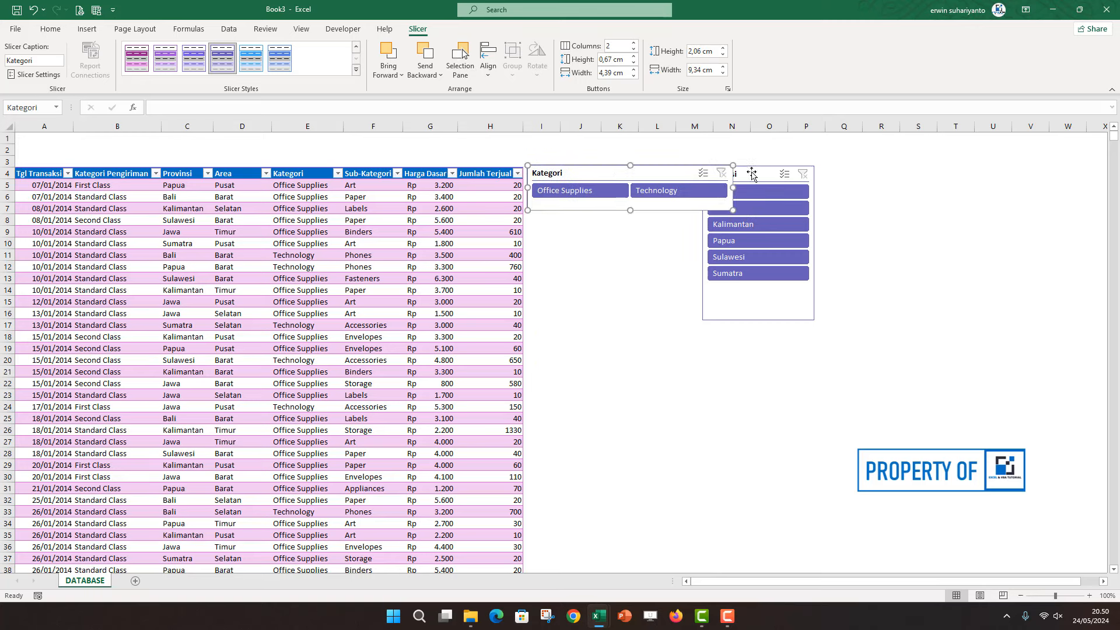
drag(751, 174, 591, 265)
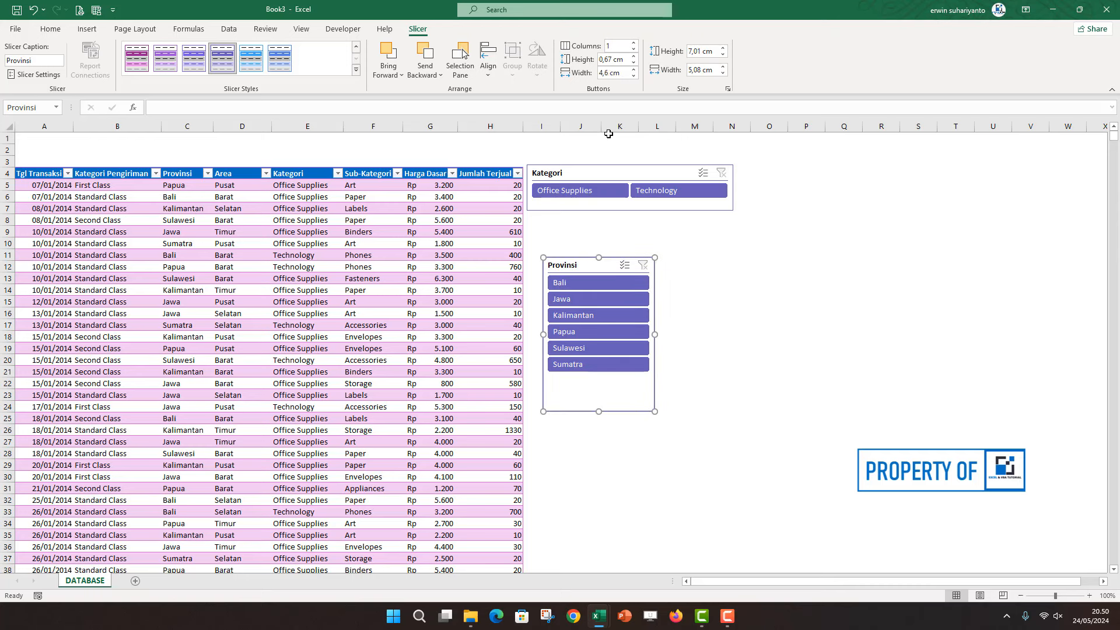
Set the Provinsi slicer to 2 columns, about 9.18 cm wide and 4.23 cm high, and place it directly under the Kategori slicer
click(634, 42)
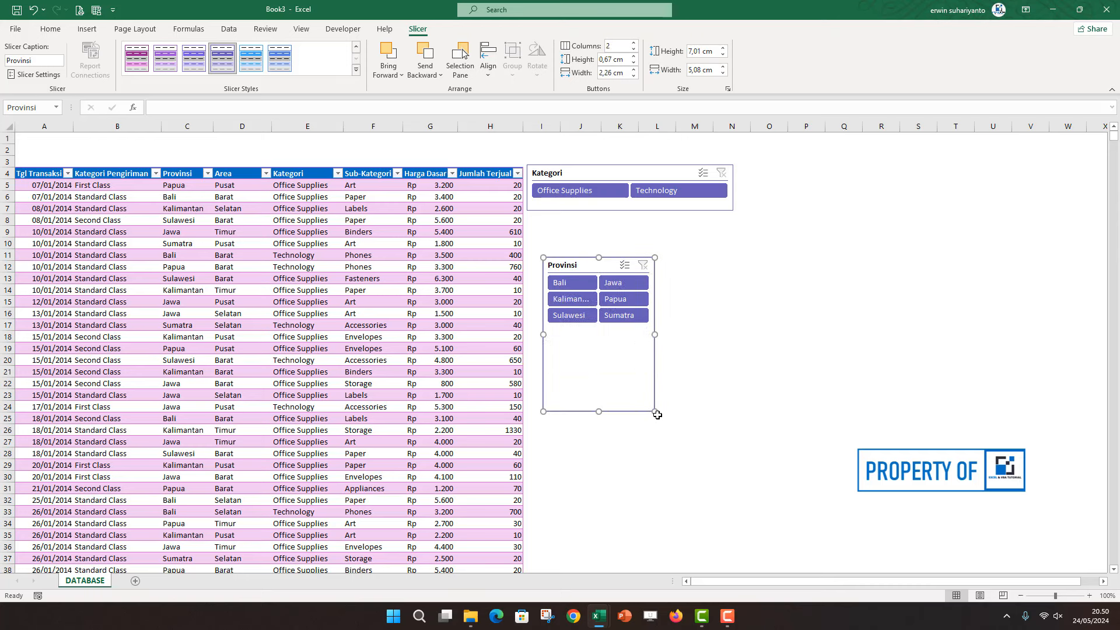
drag(657, 414, 745, 350)
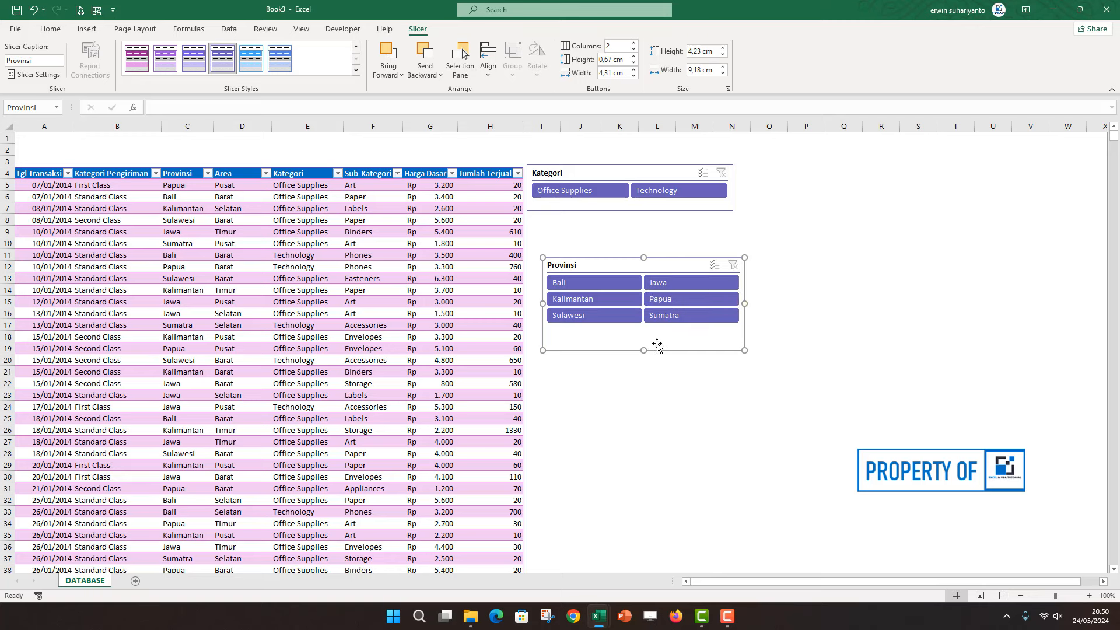
drag(657, 345, 644, 303)
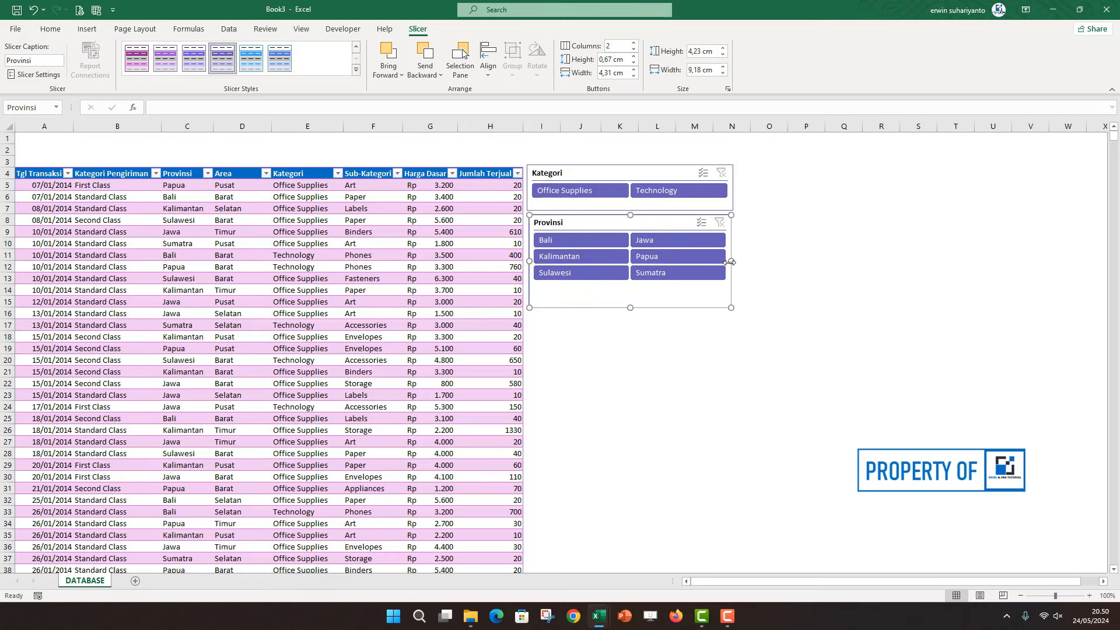
Widen the Provinsi slicer to about 9.45 cm and shorten it to end just below its last row of buttons
drag(730, 262, 737, 262)
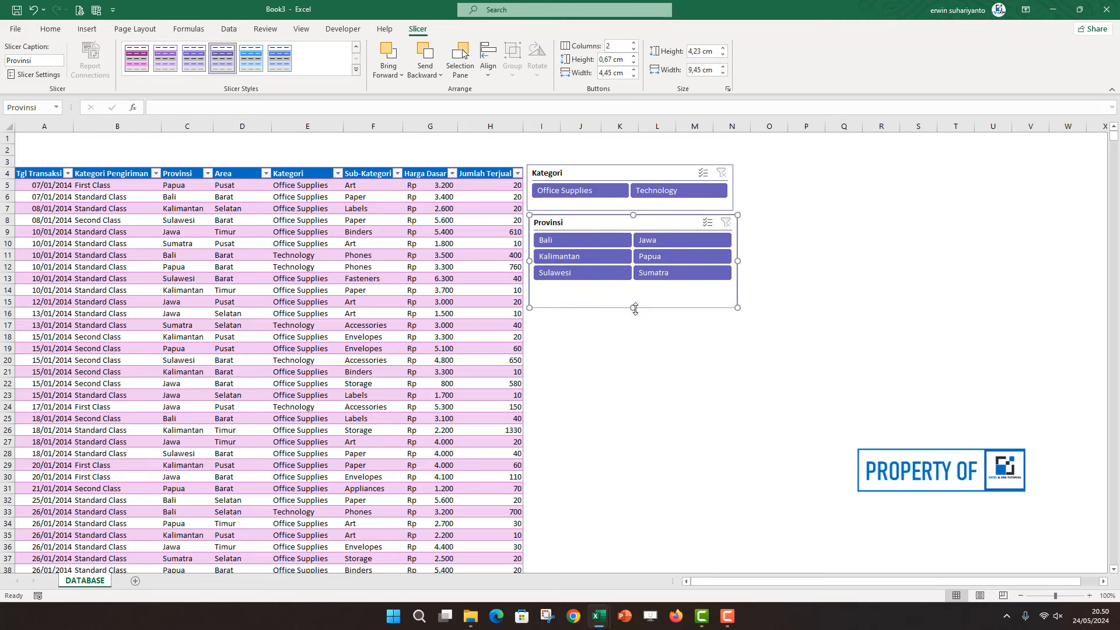
drag(634, 308, 634, 290)
key(Escape)
Test the slicers by filtering the table by Papua, Jawa, Office Supplies and Technology, and clear the filters of both slicers
click(652, 256)
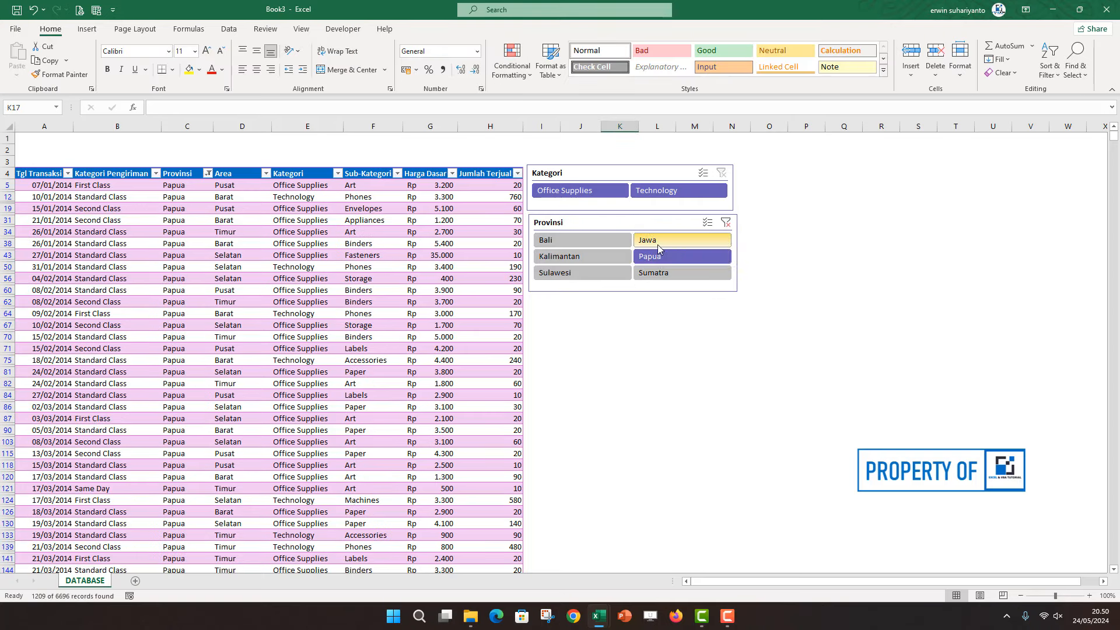
click(658, 246)
click(609, 198)
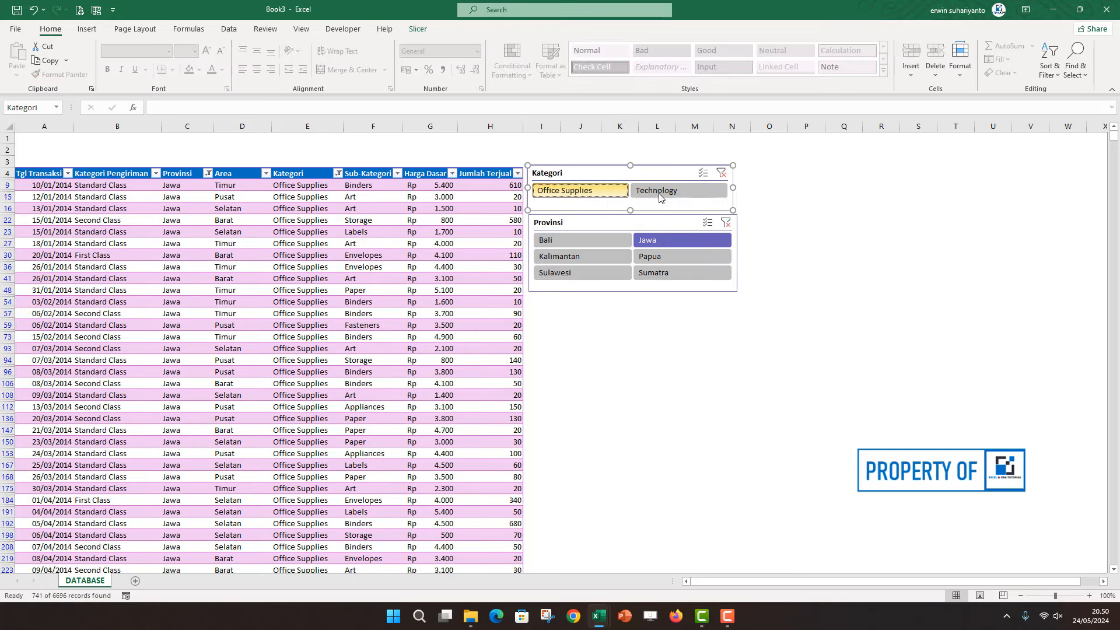
click(676, 191)
click(754, 185)
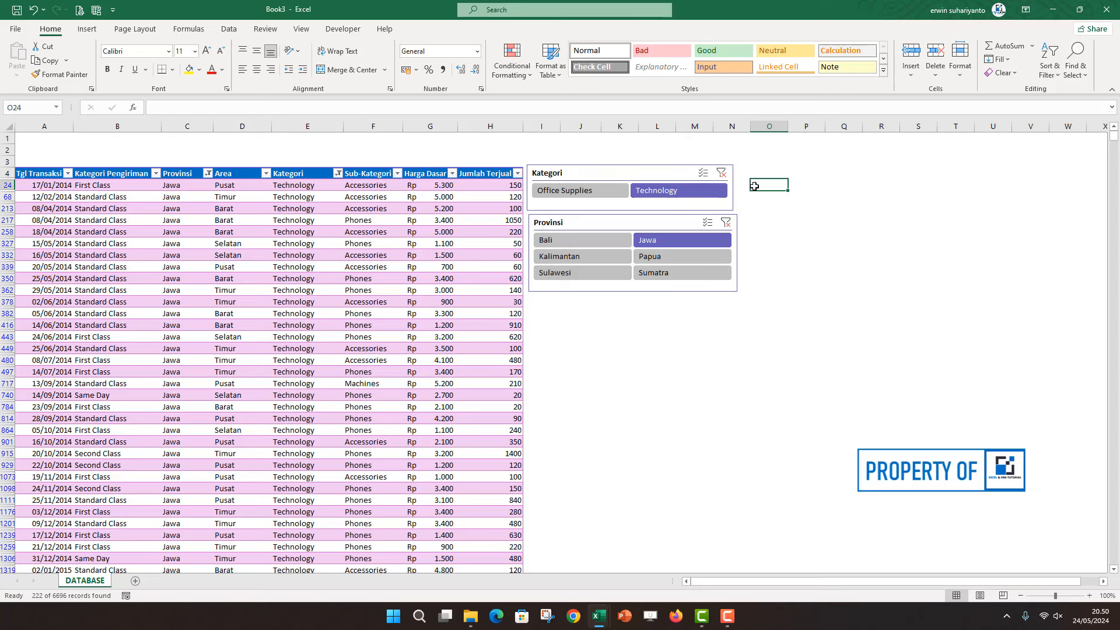
click(721, 172)
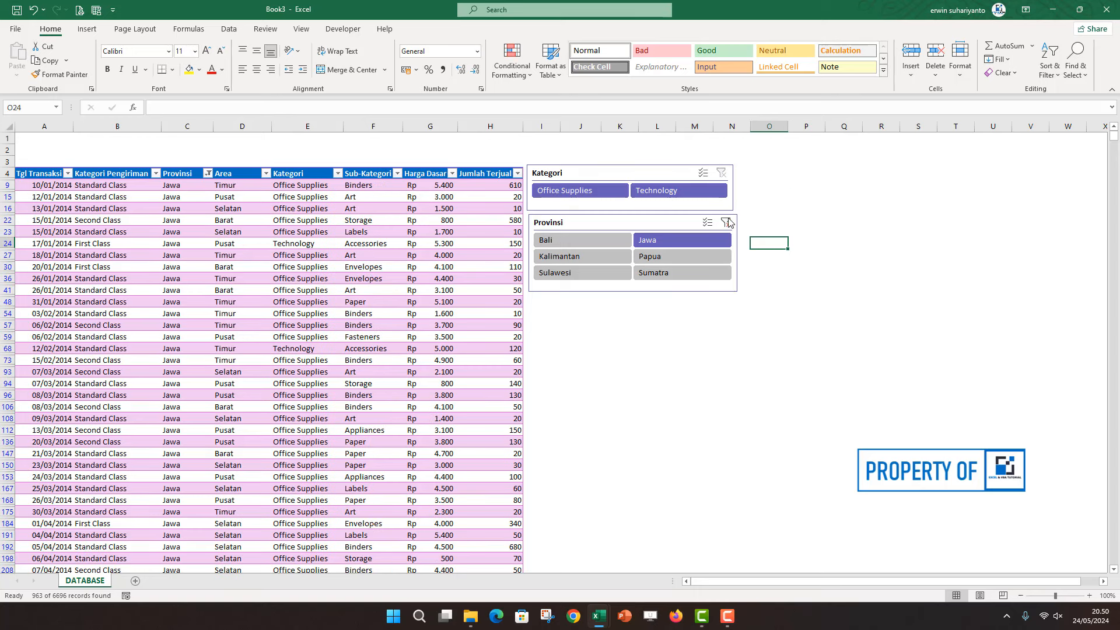
click(726, 223)
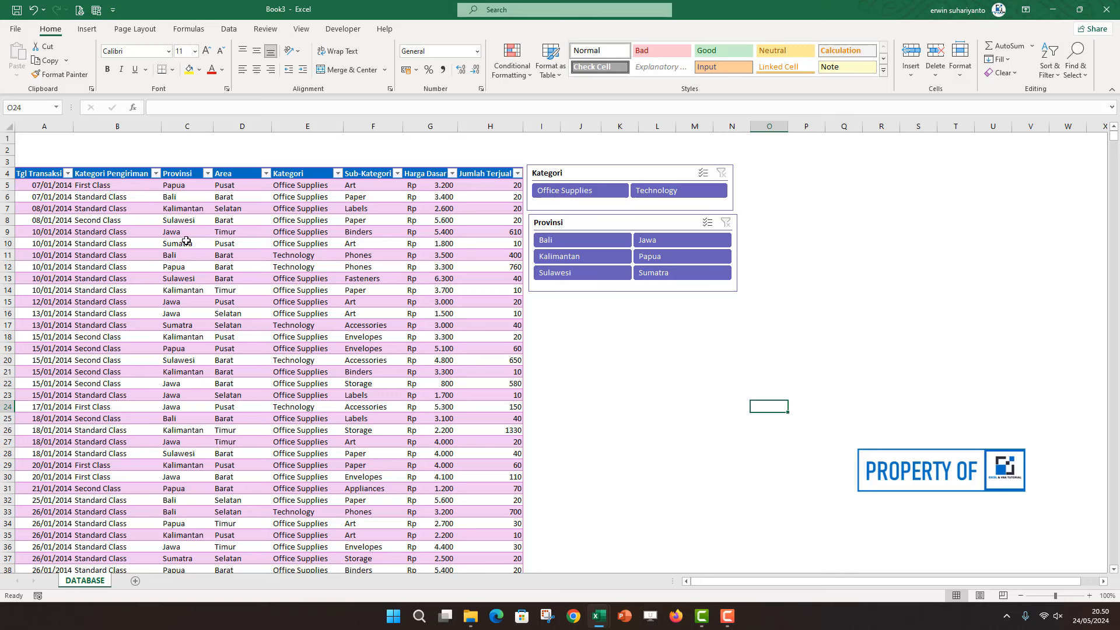
Create a PivotTable from the TABELPIVOT table on a new worksheet
click(542, 177)
click(615, 325)
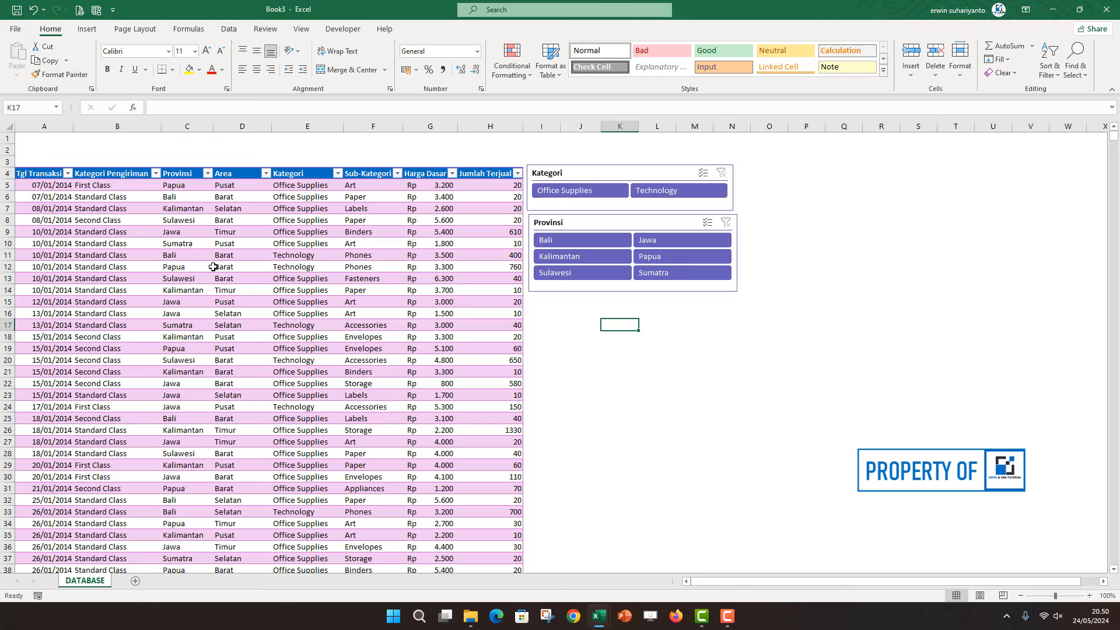
click(106, 251)
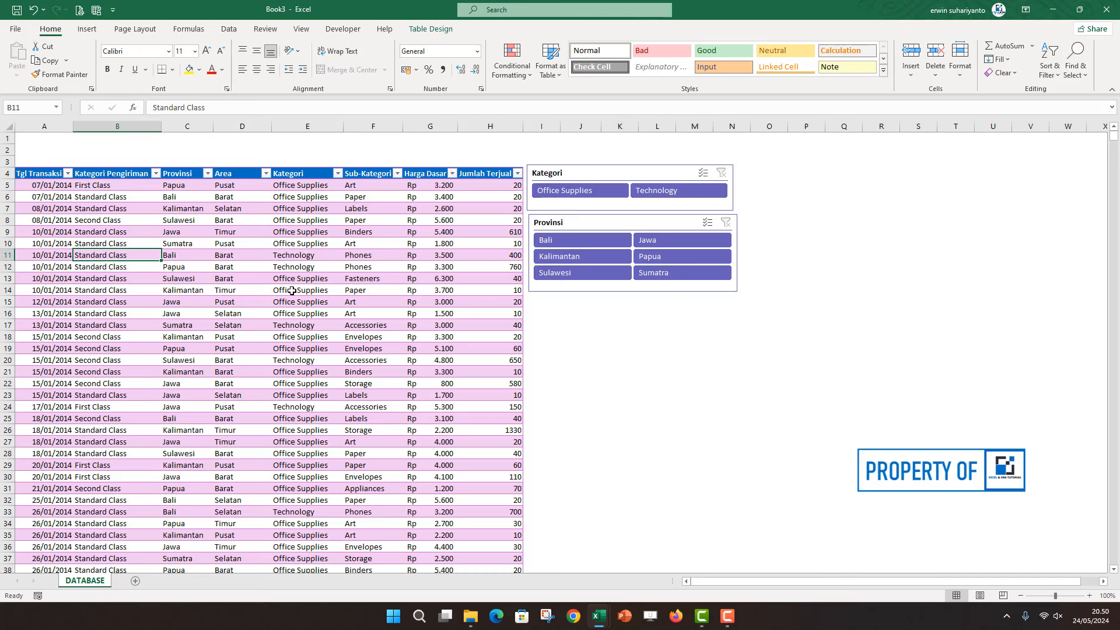
click(89, 34)
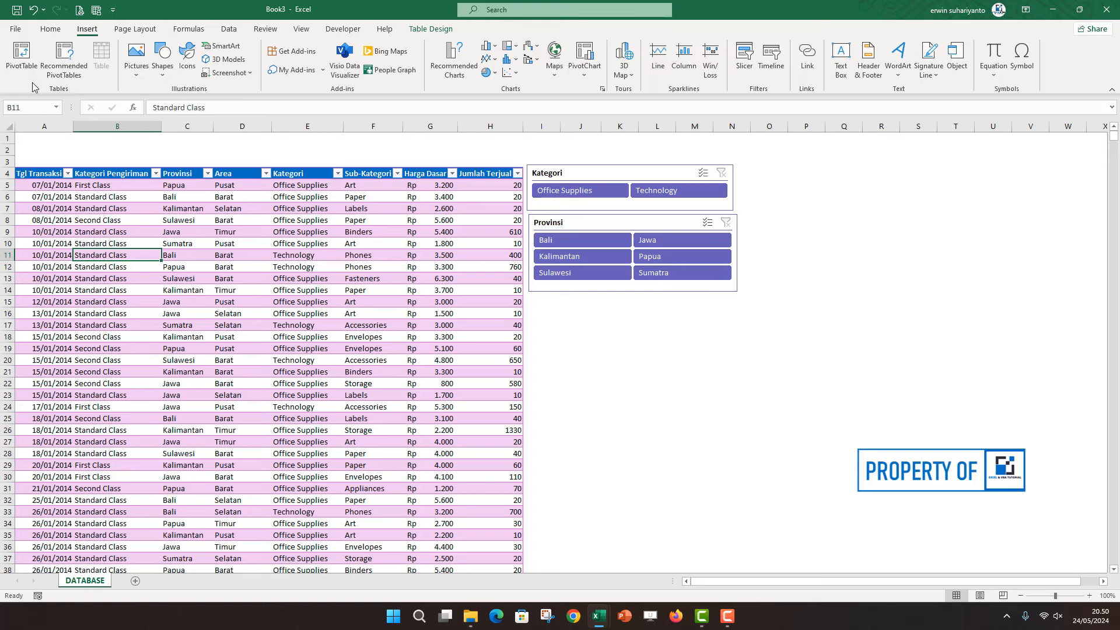
click(24, 58)
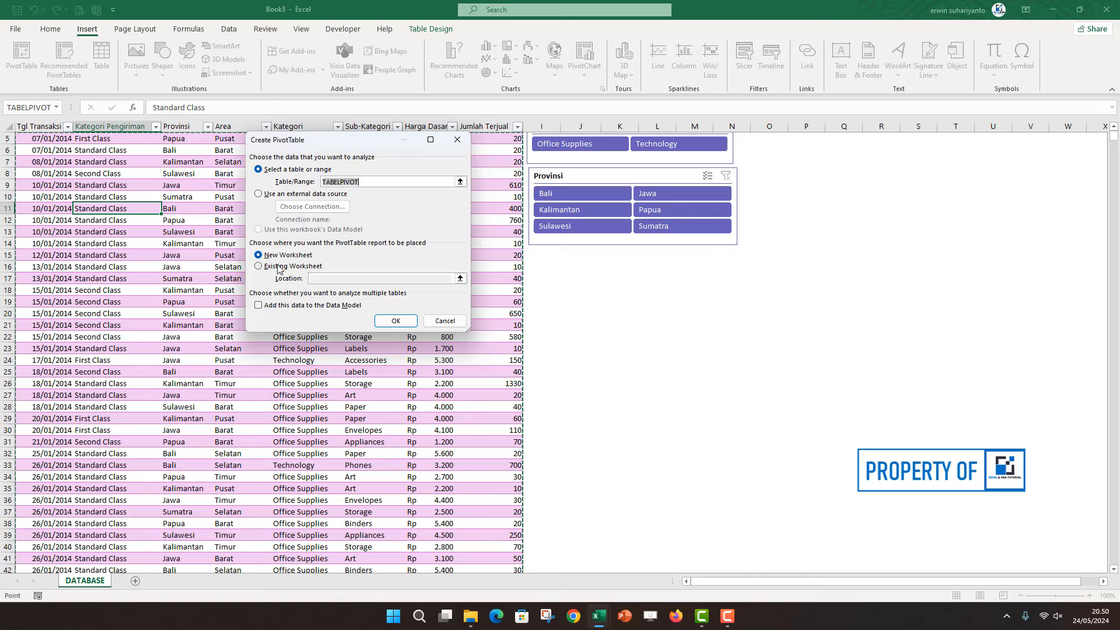
click(397, 322)
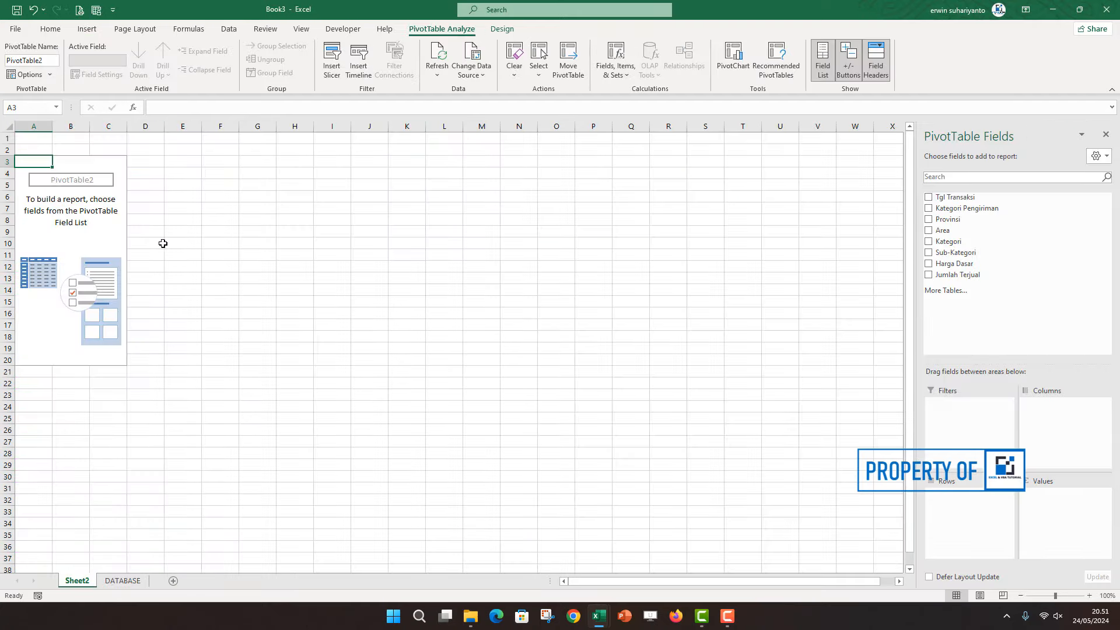
click(94, 223)
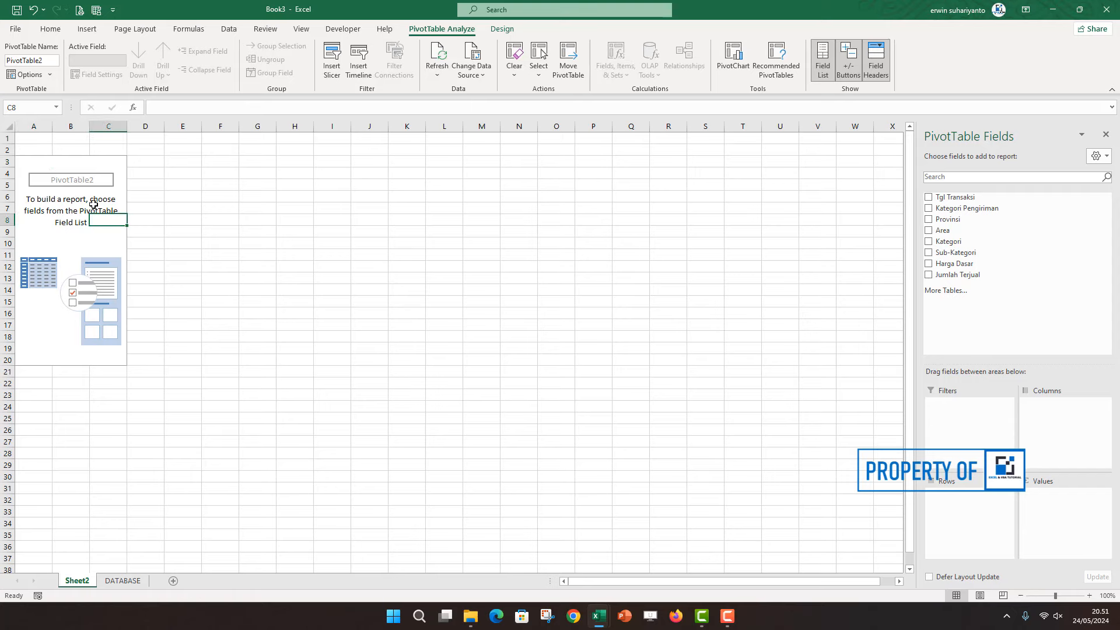
click(68, 226)
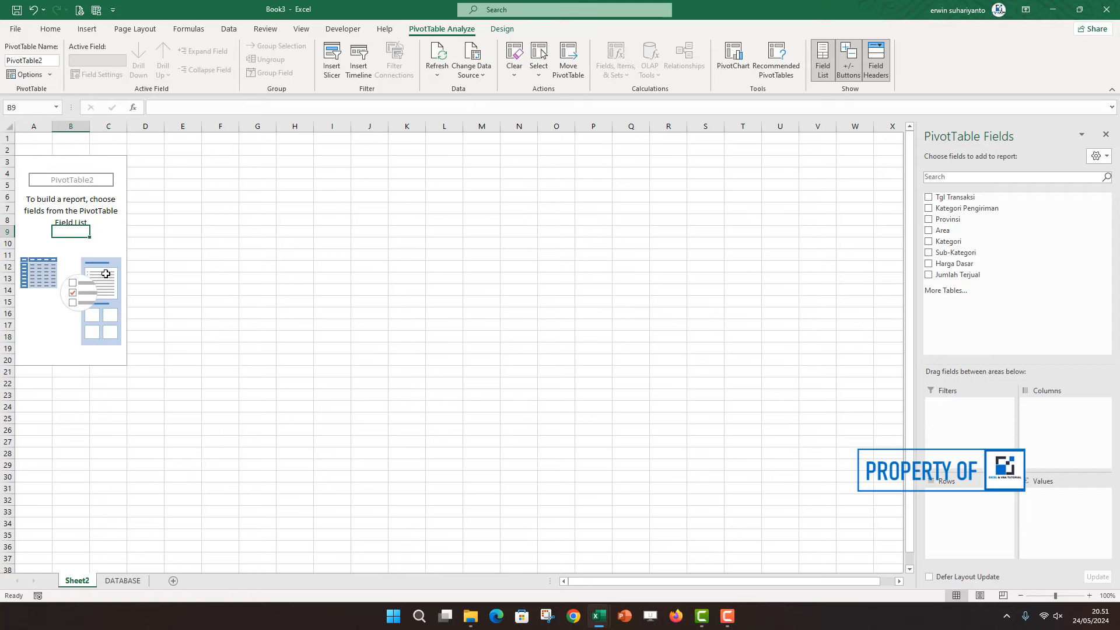
click(122, 580)
click(86, 582)
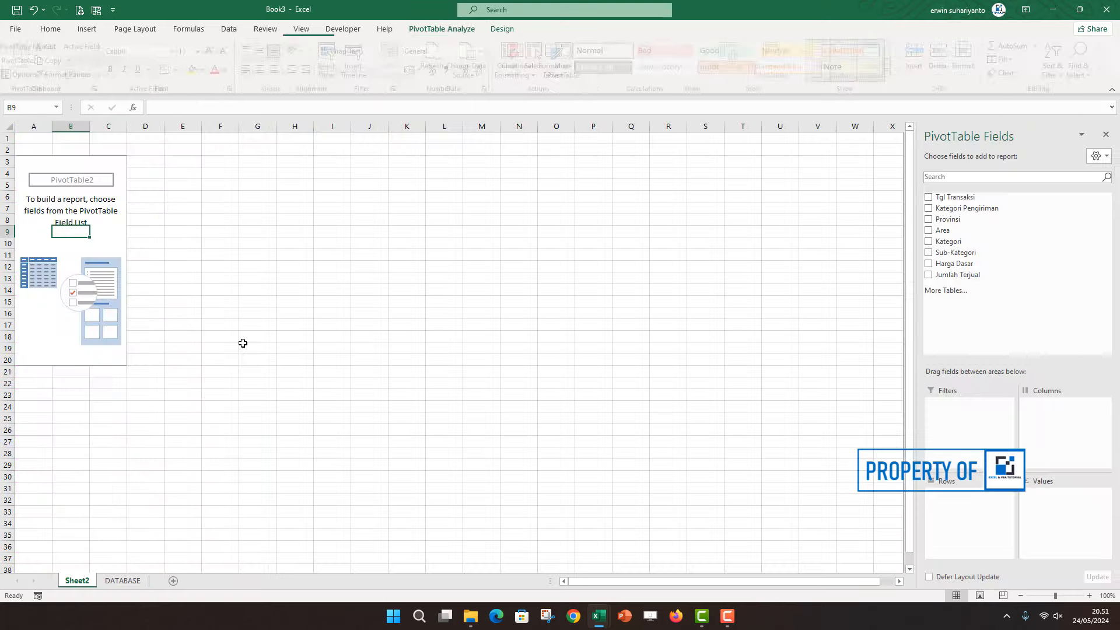
click(81, 197)
click(74, 180)
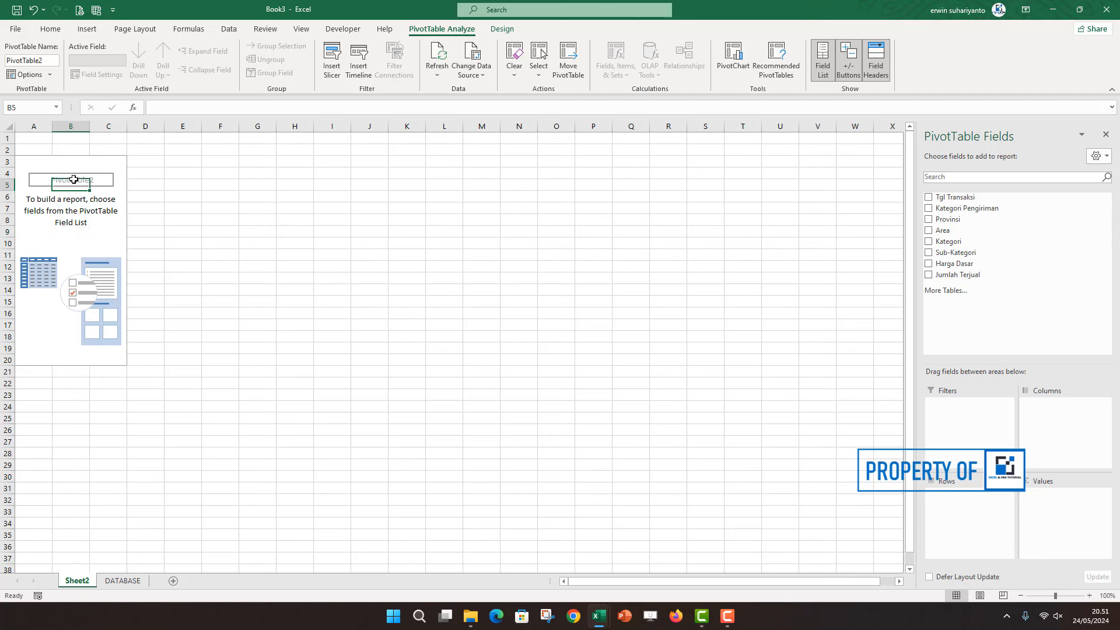
click(35, 174)
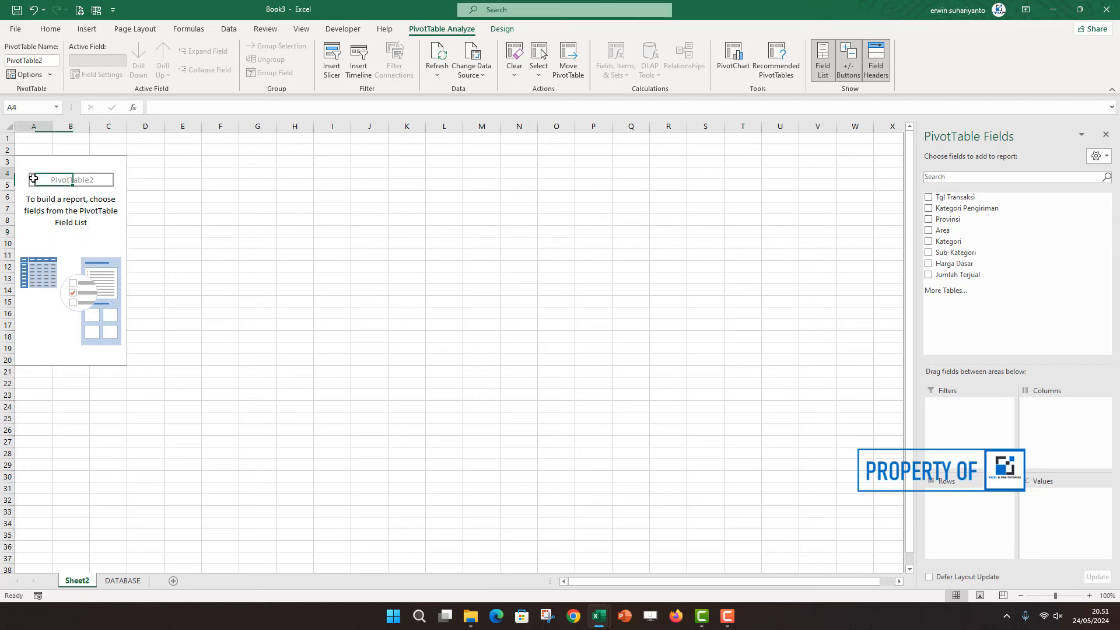
Rename the new PivotTable as PIVOTDATA
click(77, 177)
click(47, 61)
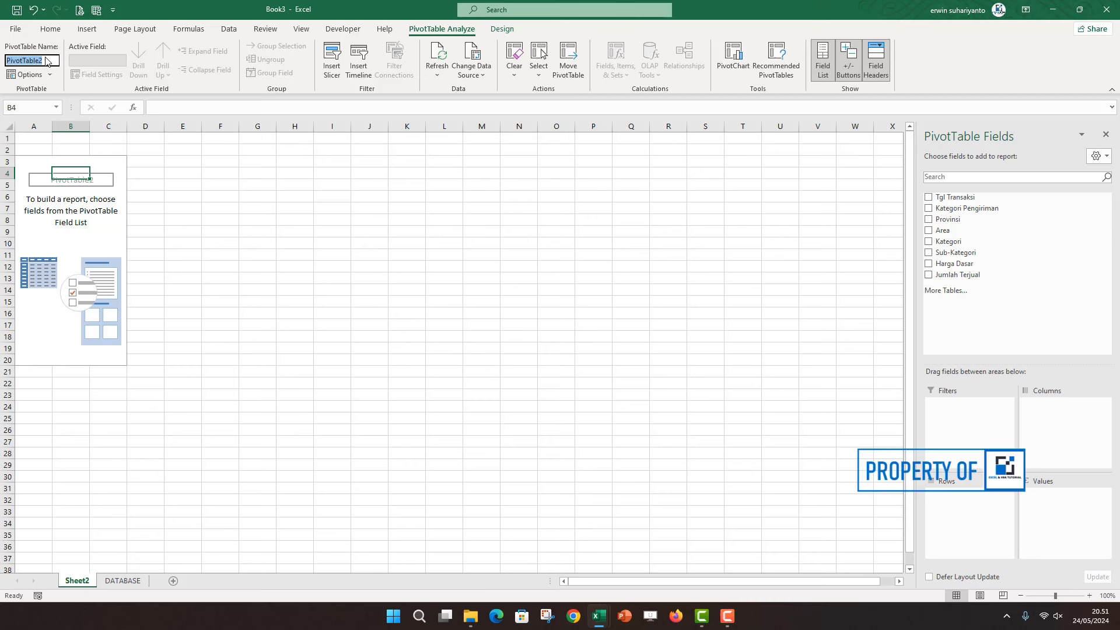
text(O)
text(IVOTDATA)
key(Return)
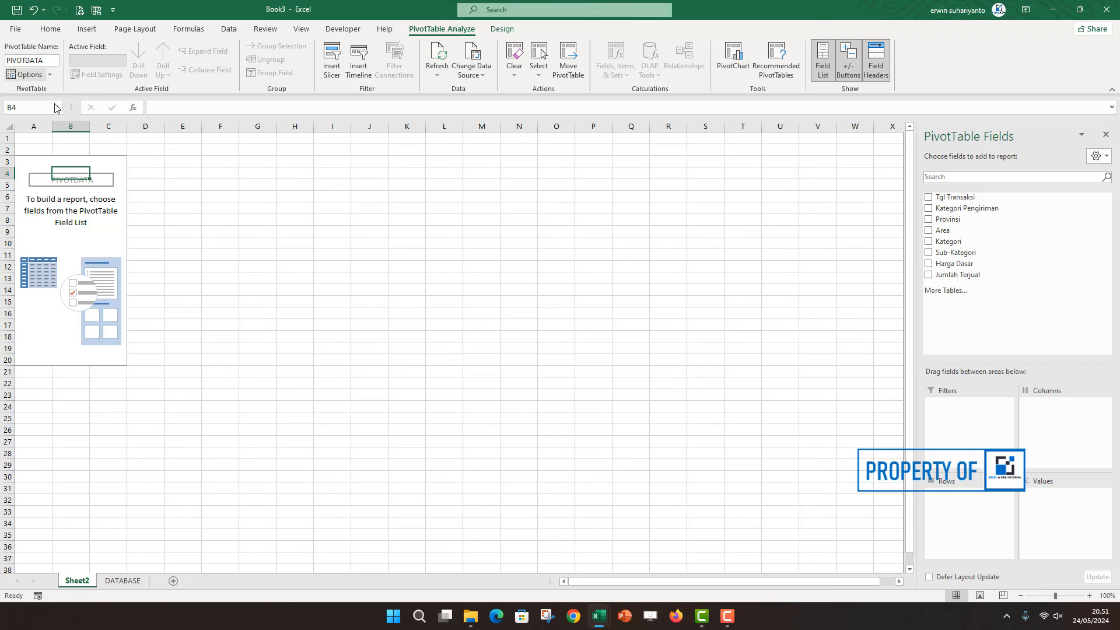
click(178, 220)
click(102, 208)
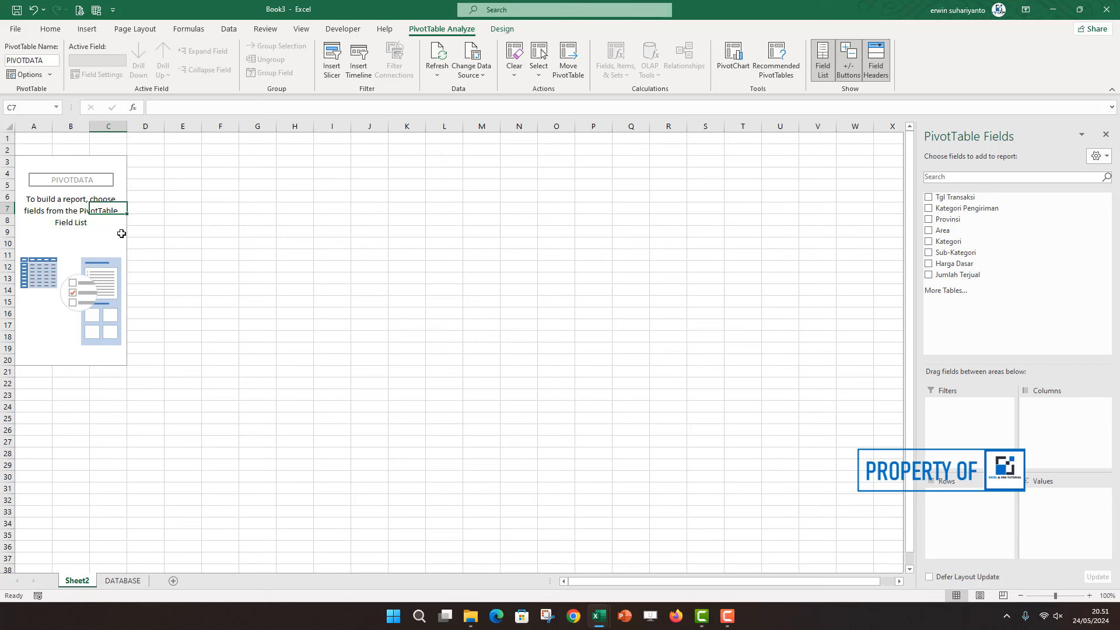
Add the Area field to the PivotTable rows and nest the Provinsi field beneath it
click(71, 210)
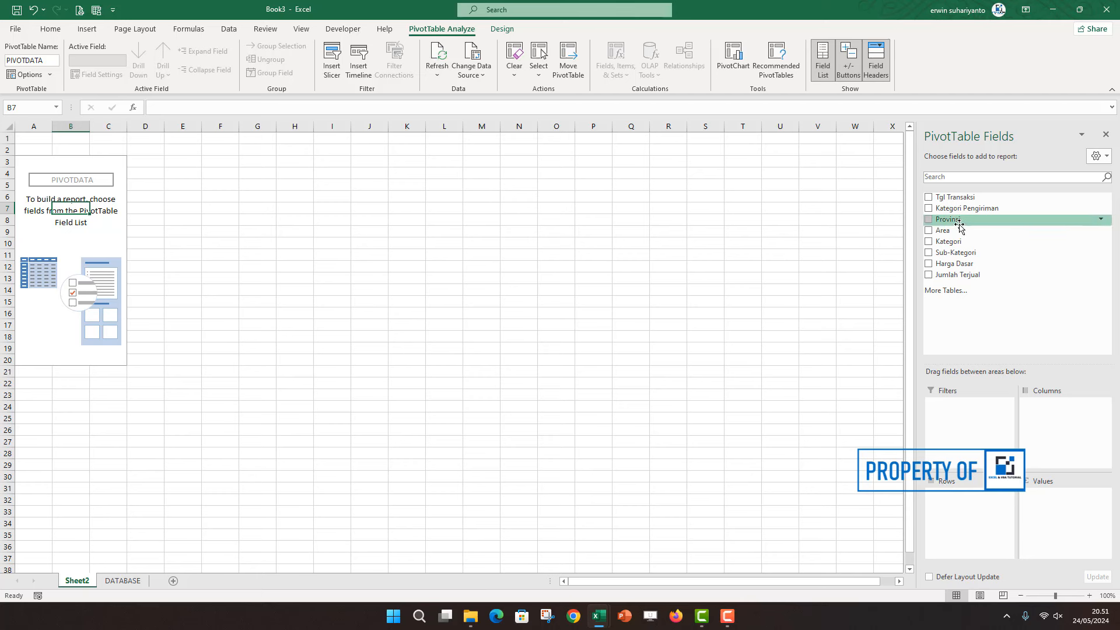
drag(944, 231, 955, 499)
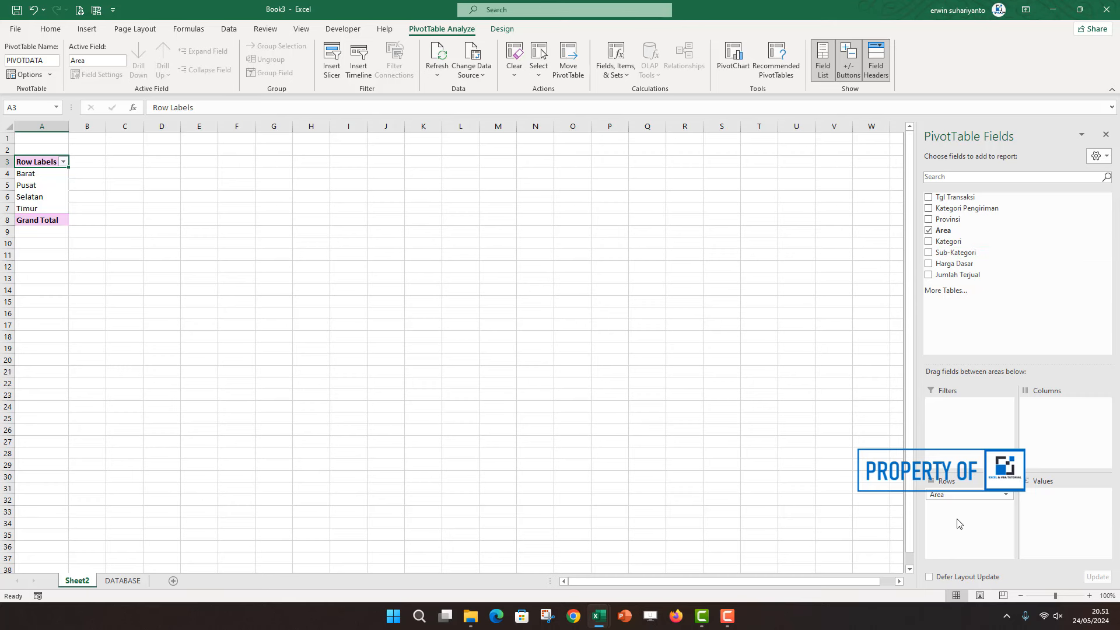
drag(967, 224, 972, 515)
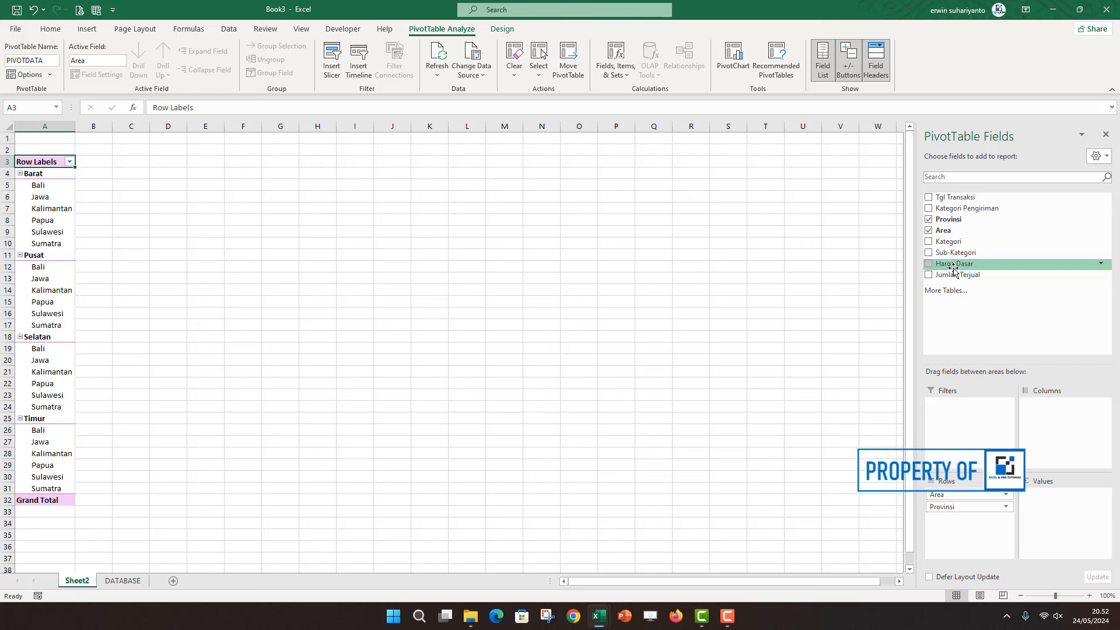
Add Harga Dasar and Jumlah Terjual as summed values, with Jumlah Terjual ordered before Harga Dasar
drag(953, 267, 1068, 502)
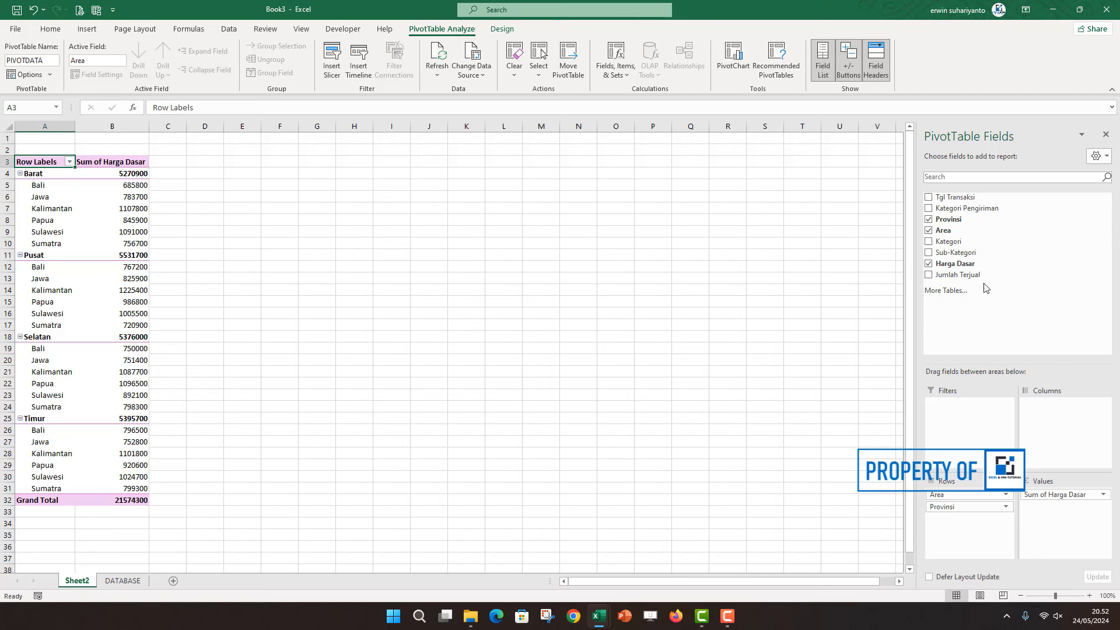
drag(962, 276, 1059, 516)
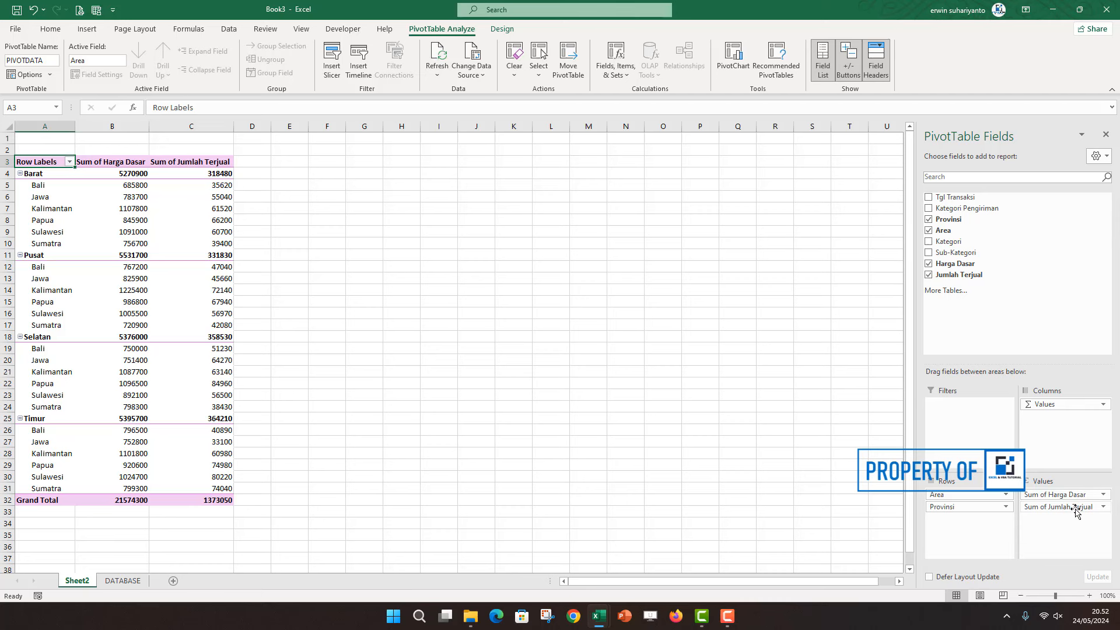
drag(1075, 507, 1075, 493)
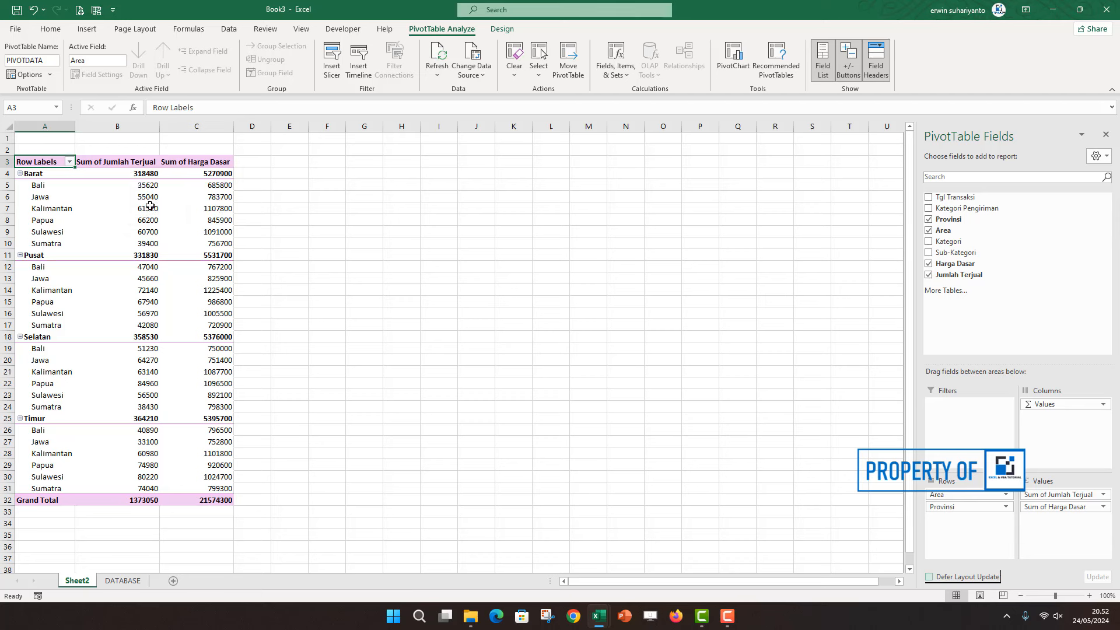
drag(140, 173, 212, 299)
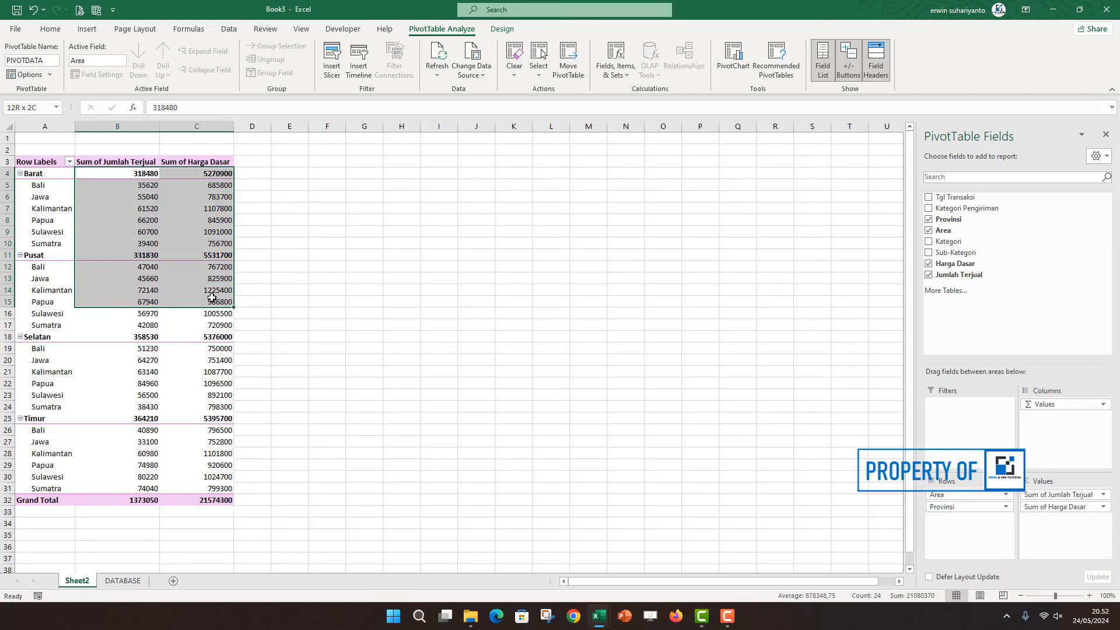
click(123, 163)
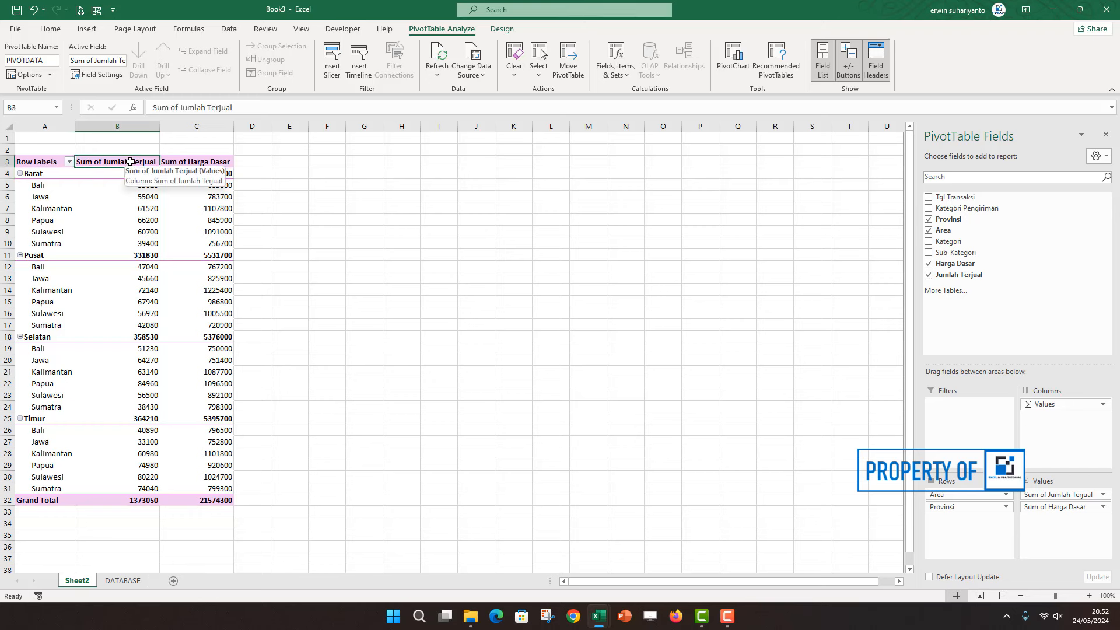
drag(140, 173, 220, 499)
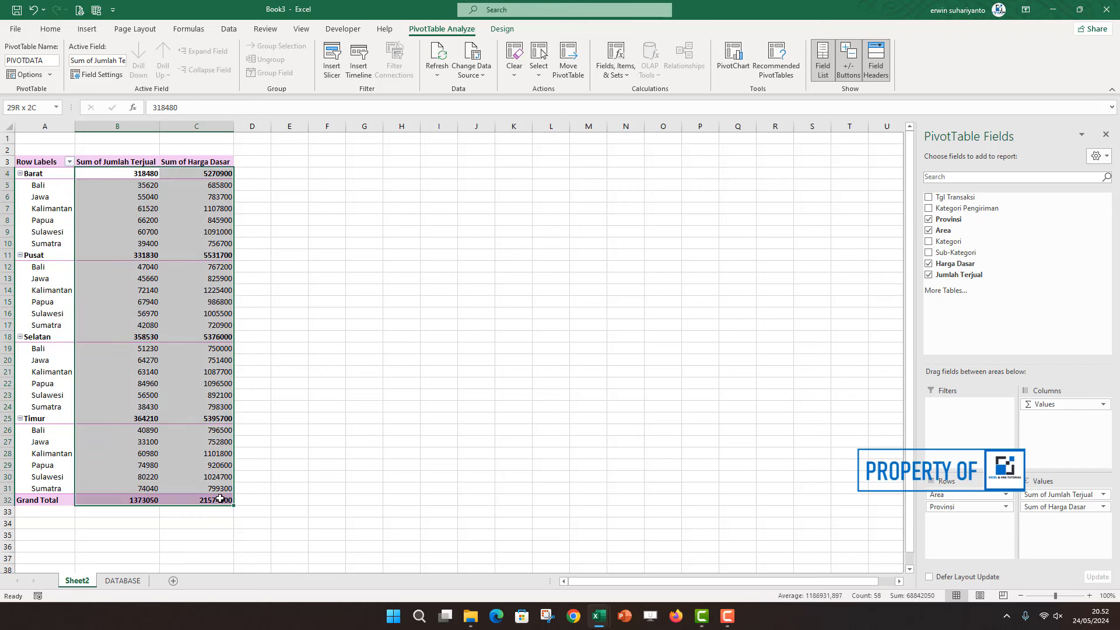
click(187, 232)
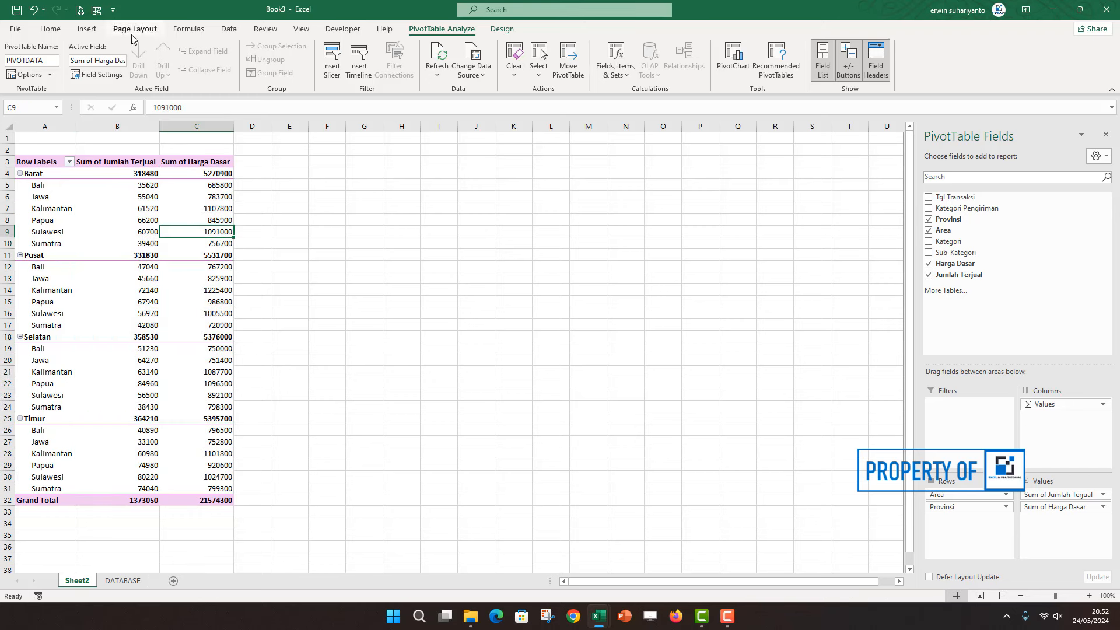
Format the Sum of Jumlah Terjual values in B4:B32 as Number with 0 decimal places and the 1000 separator
click(58, 29)
drag(149, 174, 133, 500)
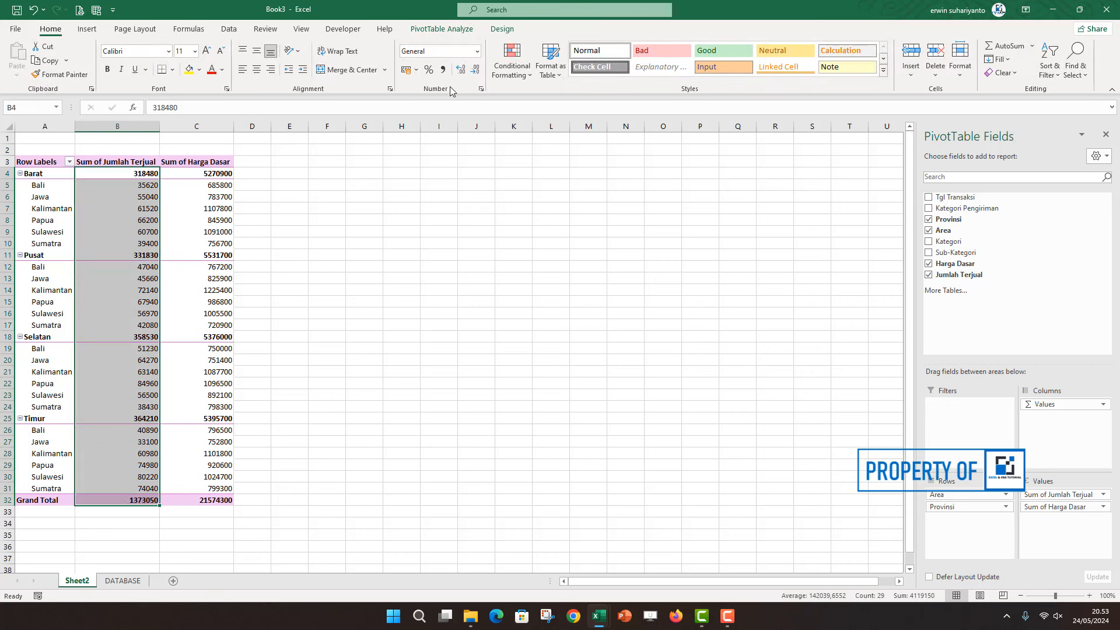
click(481, 91)
click(233, 154)
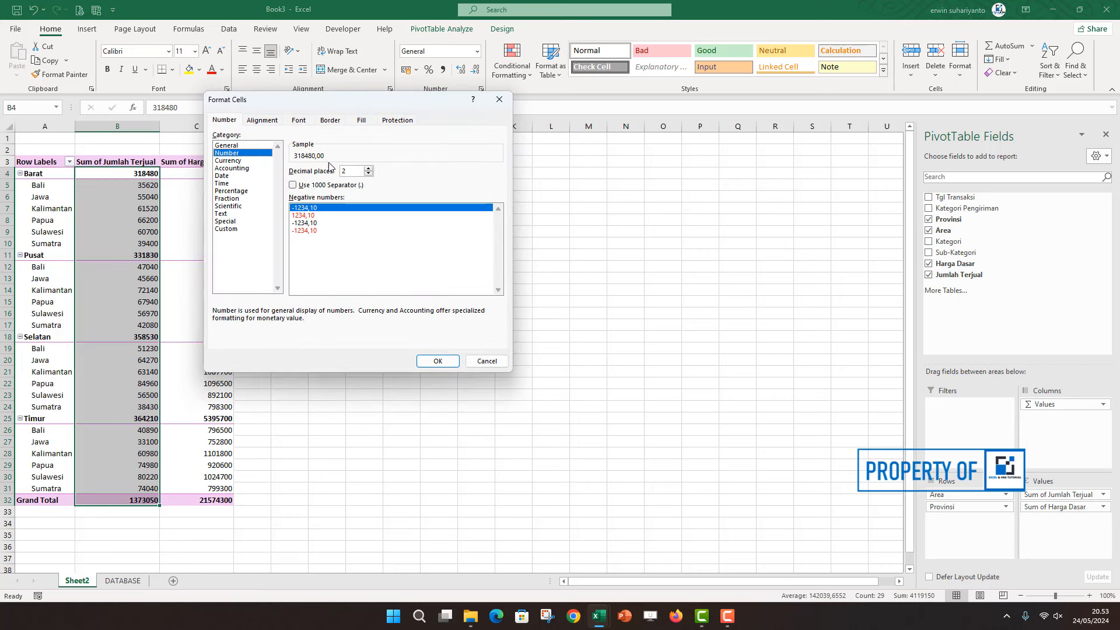
click(368, 173)
click(368, 173)
click(303, 186)
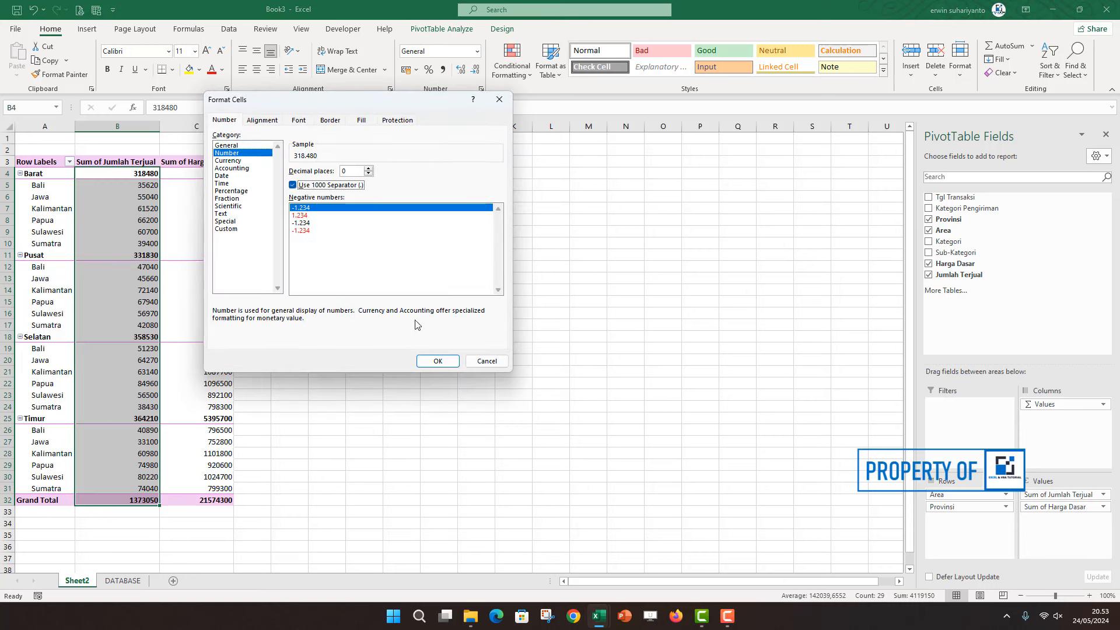
click(438, 362)
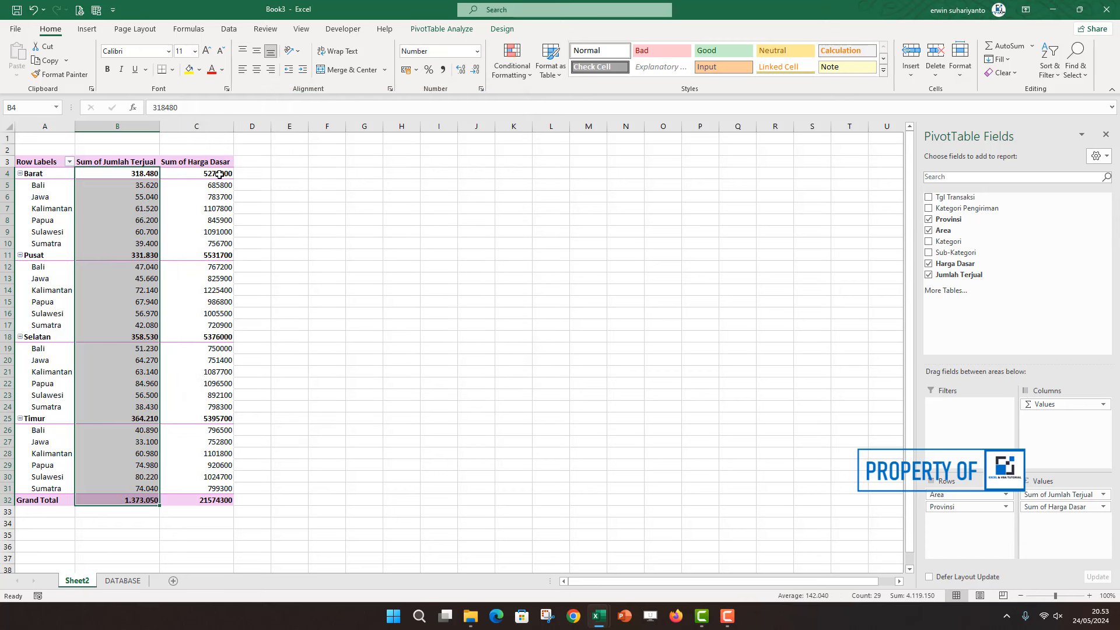
Apply the rupiah (Rp) Accounting format to the Sum of Harga Dasar values in C4:C32
drag(215, 172, 211, 501)
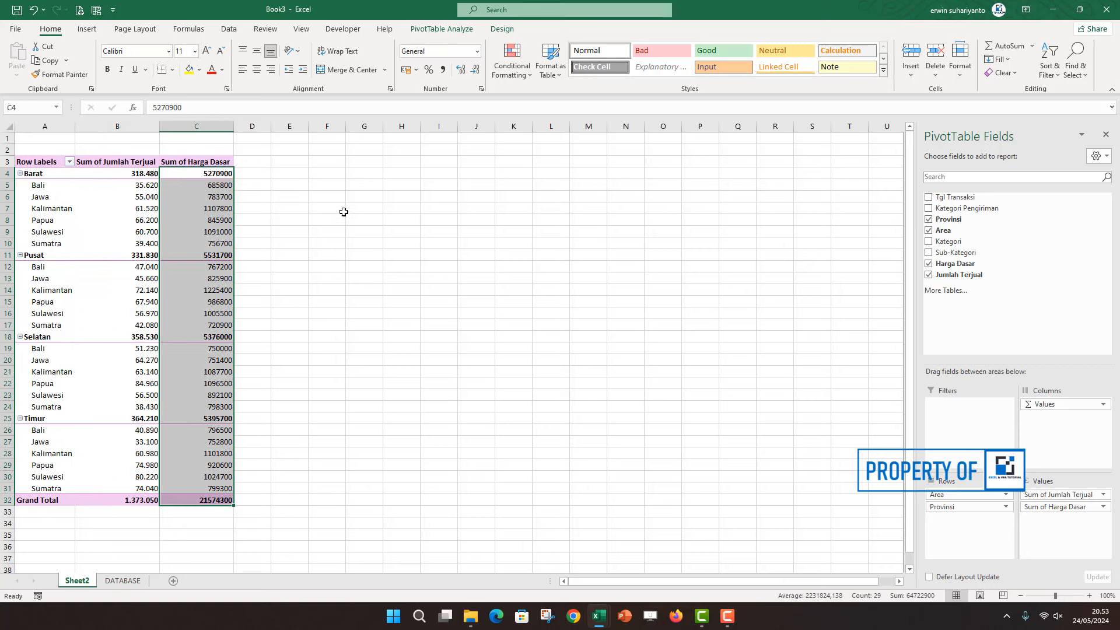
click(415, 70)
click(434, 93)
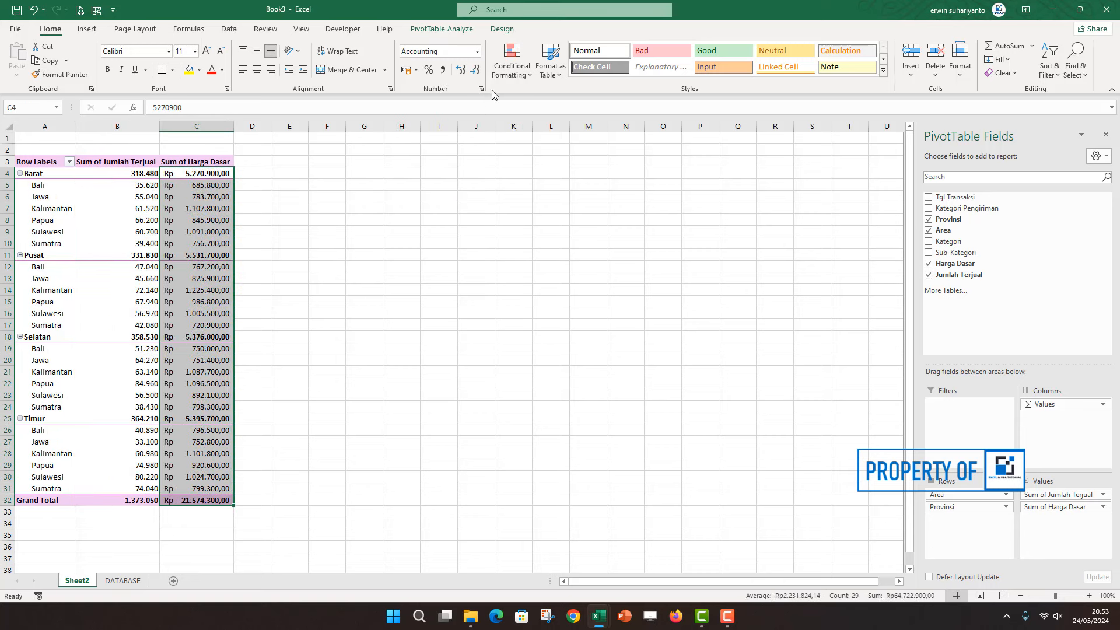
Show the Sum of Harga Dasar values in C4:C32 with 0 decimal places
click(300, 196)
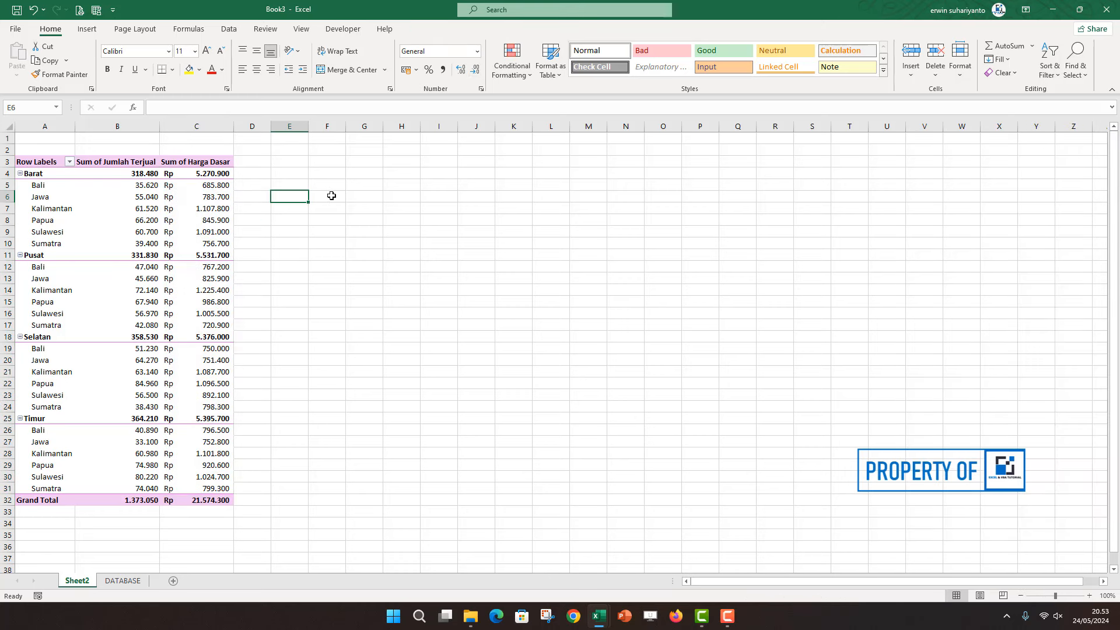
mouse_move(204, 221)
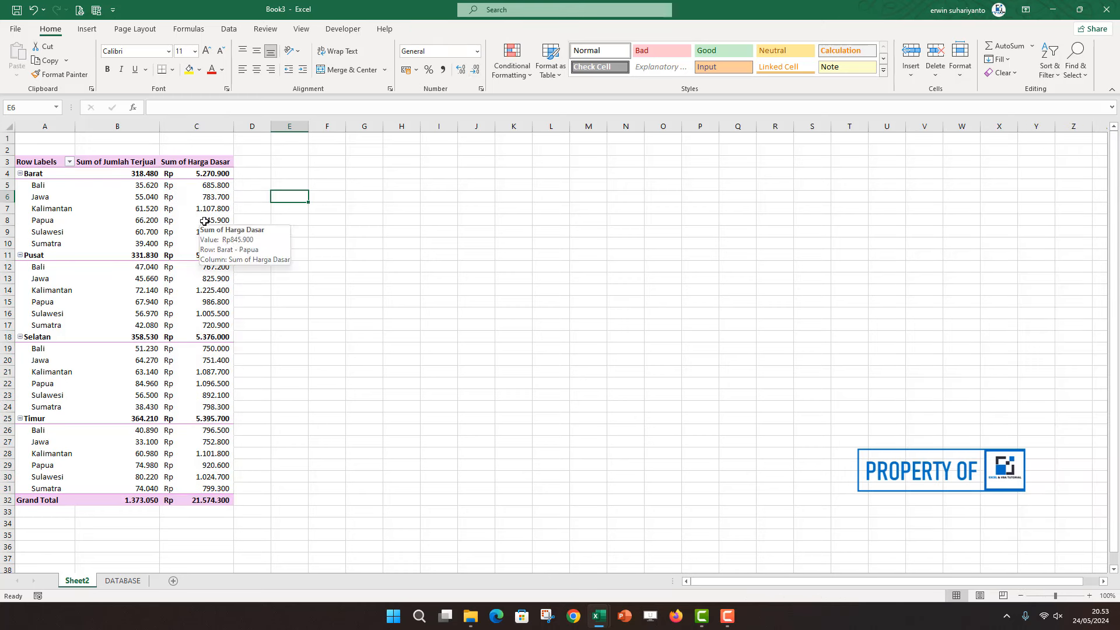
Replace Area with Kategori Pengiriman in the PivotTable rows and order Provinsi above it
click(124, 230)
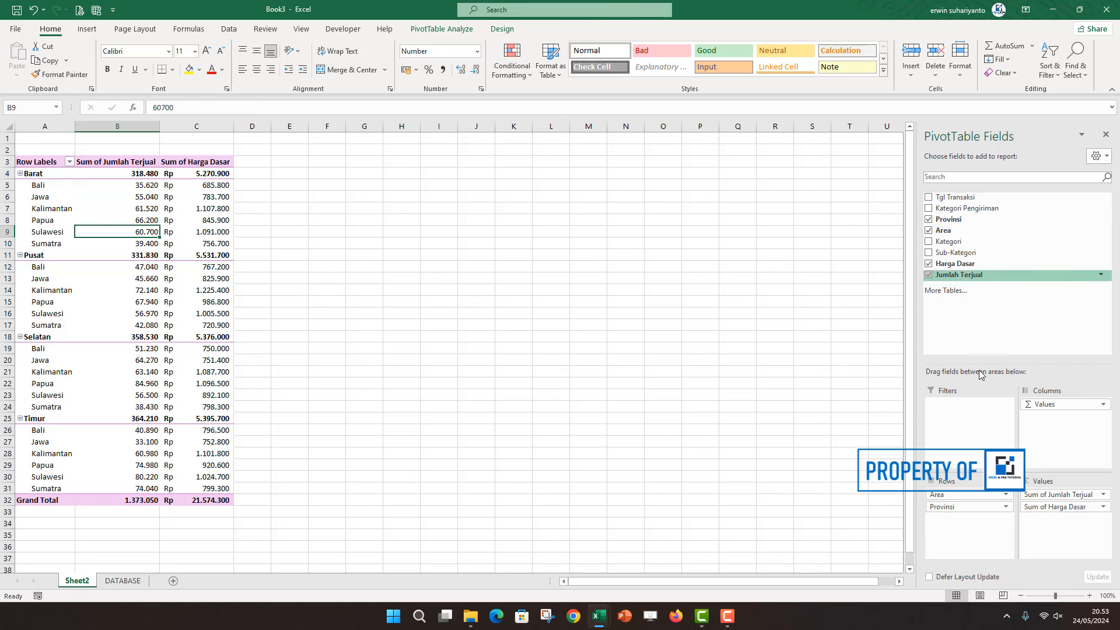
click(928, 231)
drag(962, 208, 975, 495)
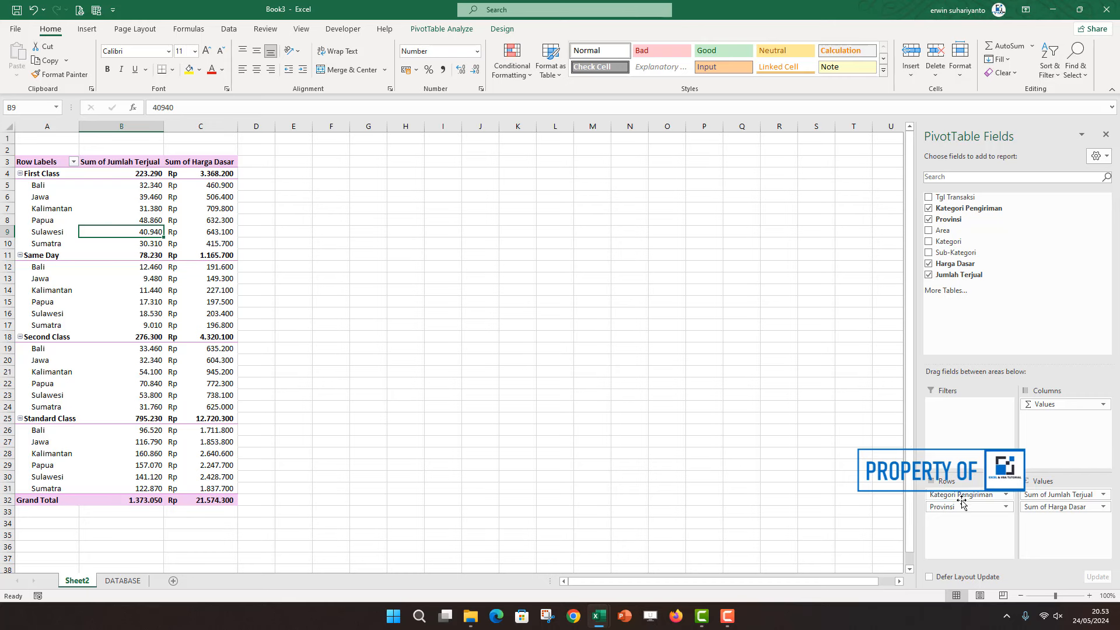
drag(962, 505, 963, 495)
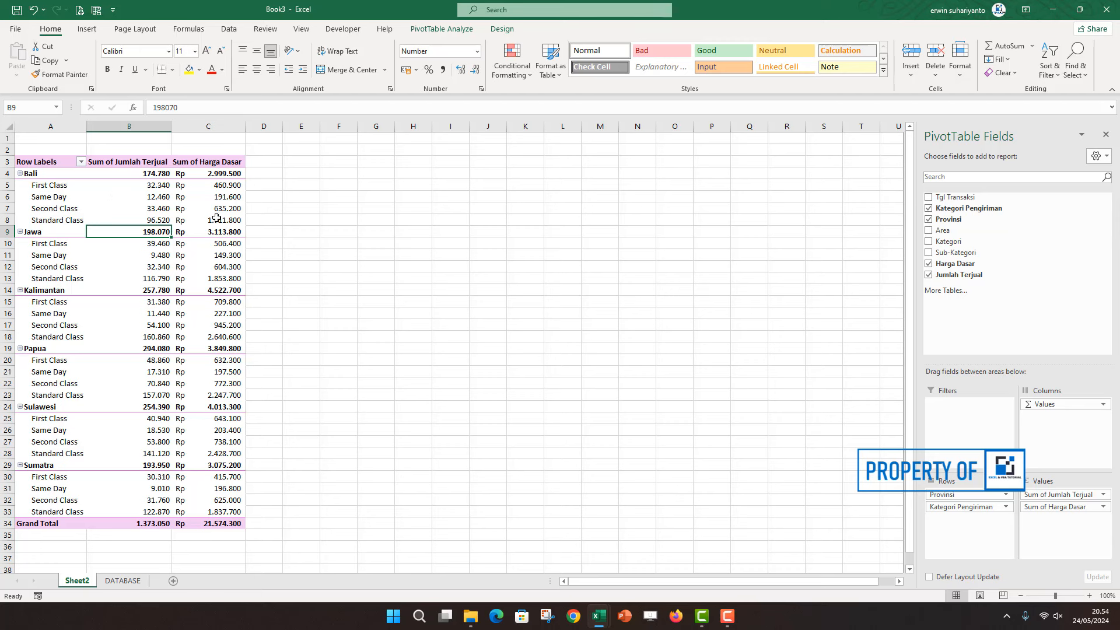
Examine the Kategori Pengiriman items under Bali, from First Class to Standard Class, and their summed values
click(224, 199)
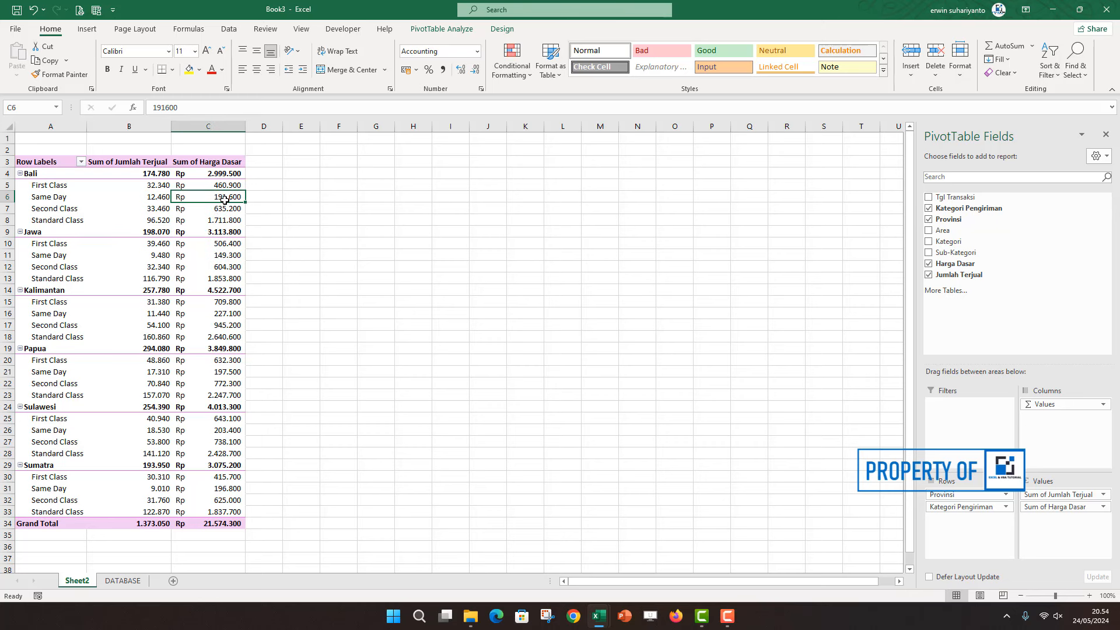
mouse_move(183, 257)
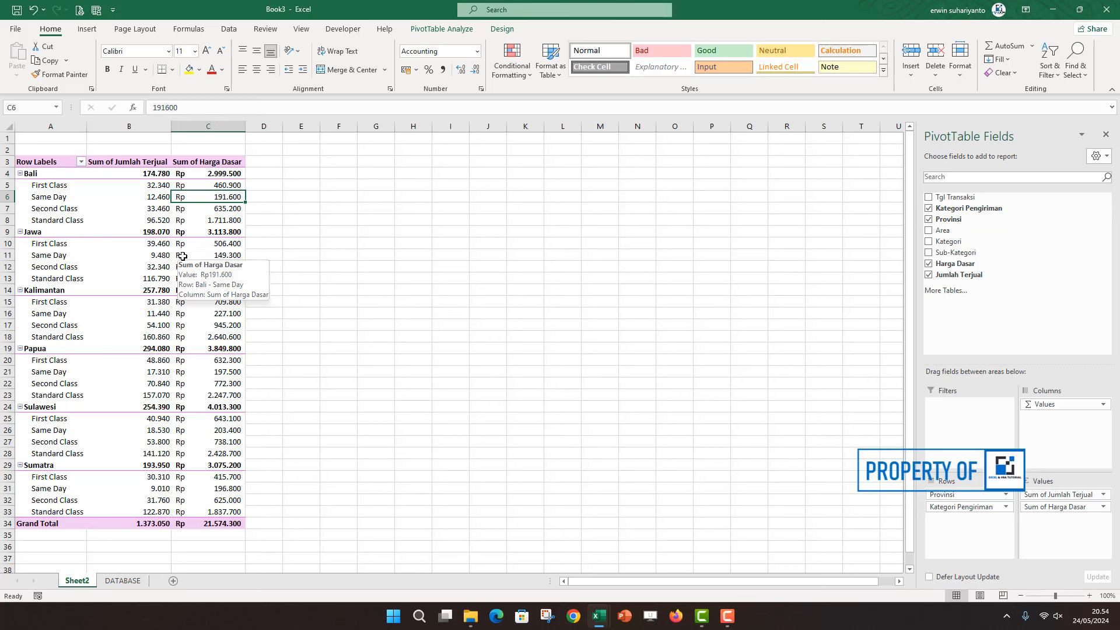
click(174, 232)
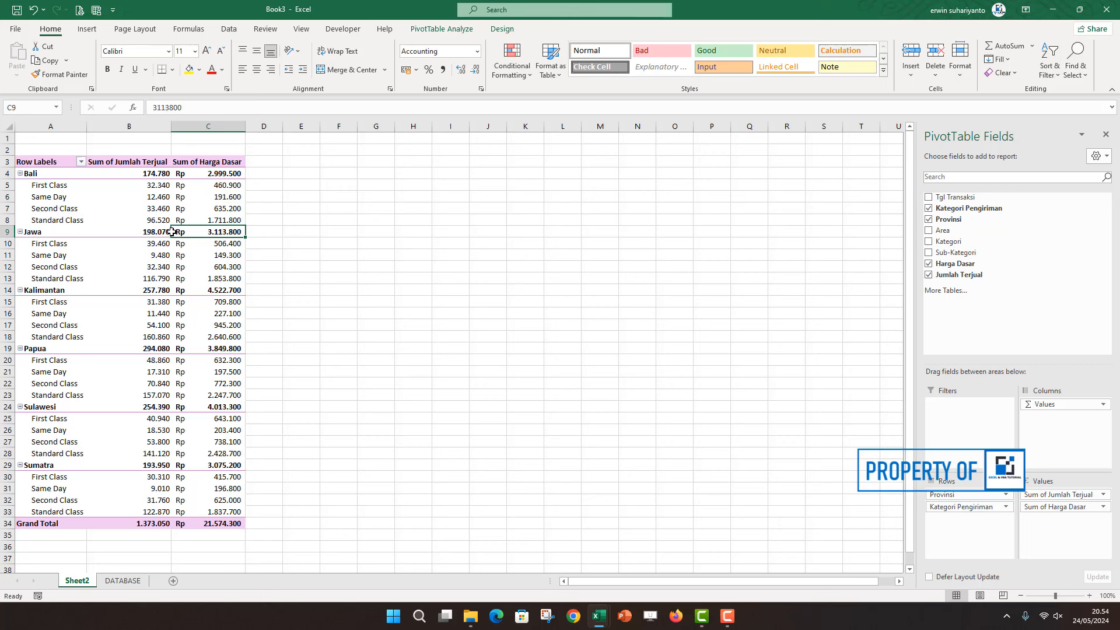
click(215, 204)
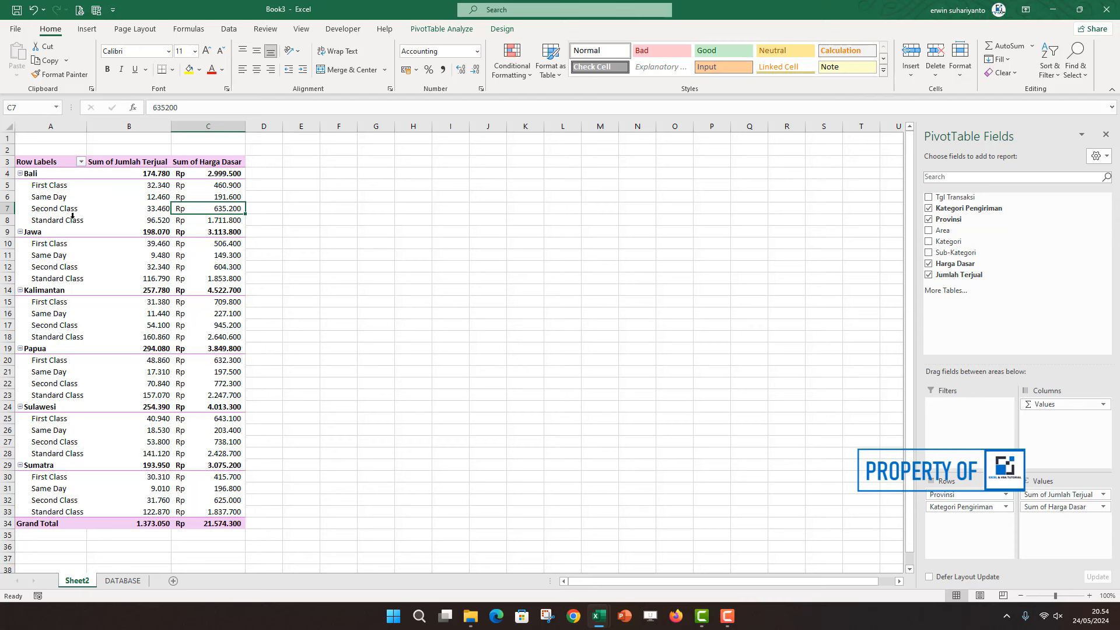
click(63, 186)
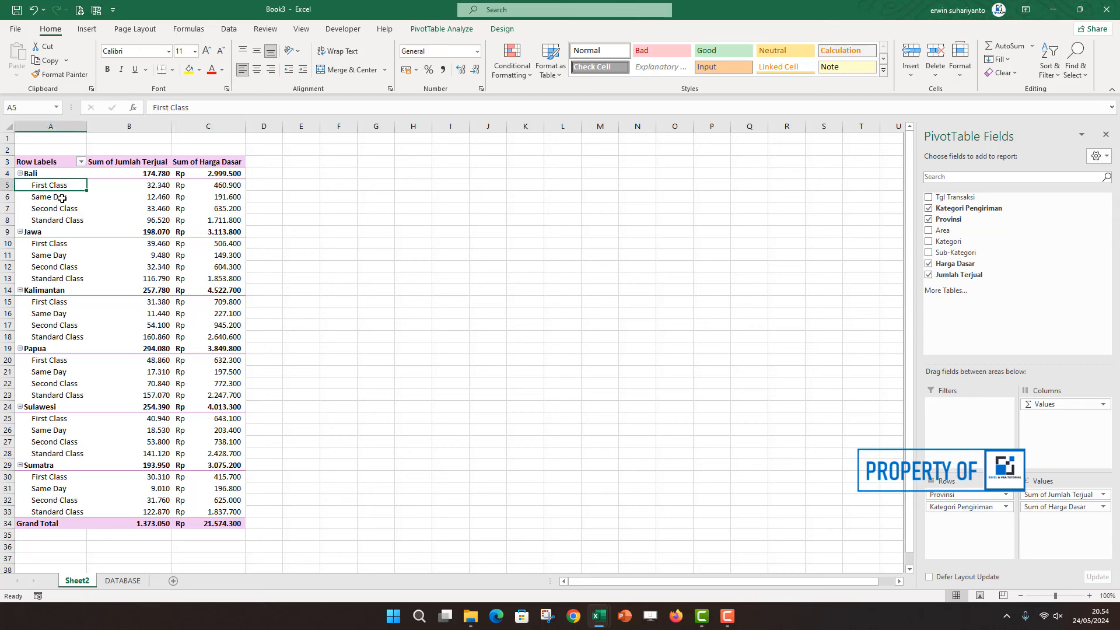
click(61, 198)
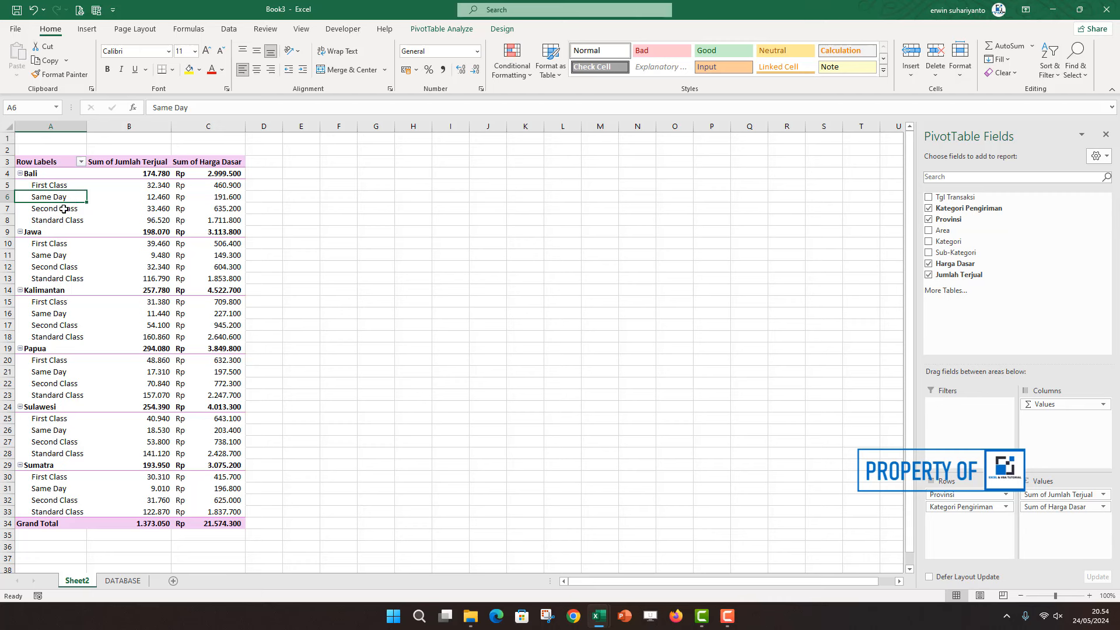
drag(67, 185, 69, 221)
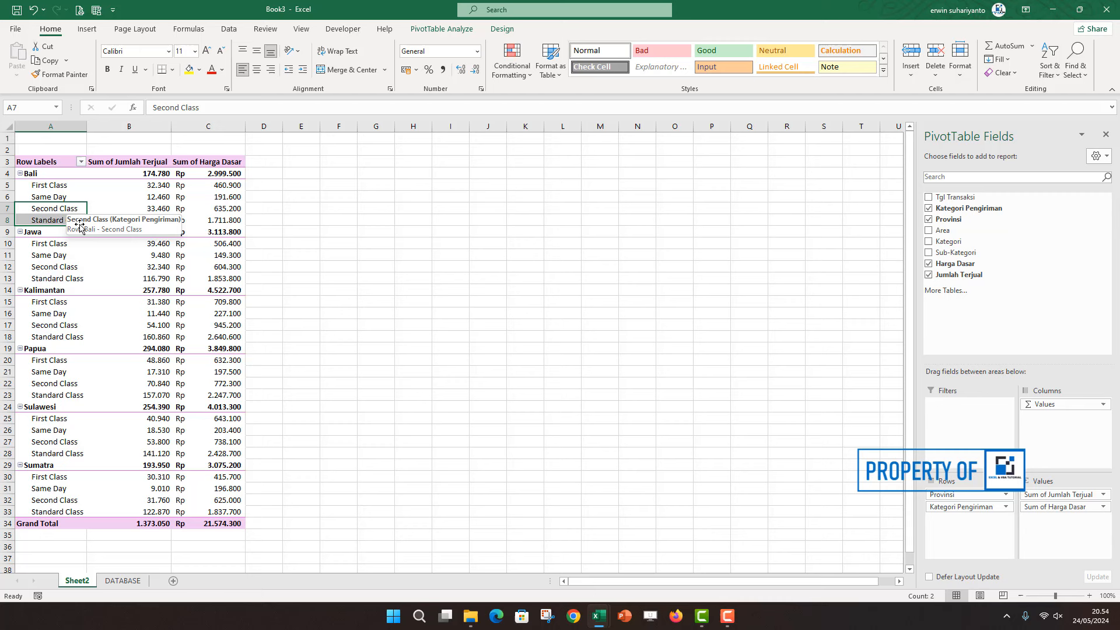
click(111, 196)
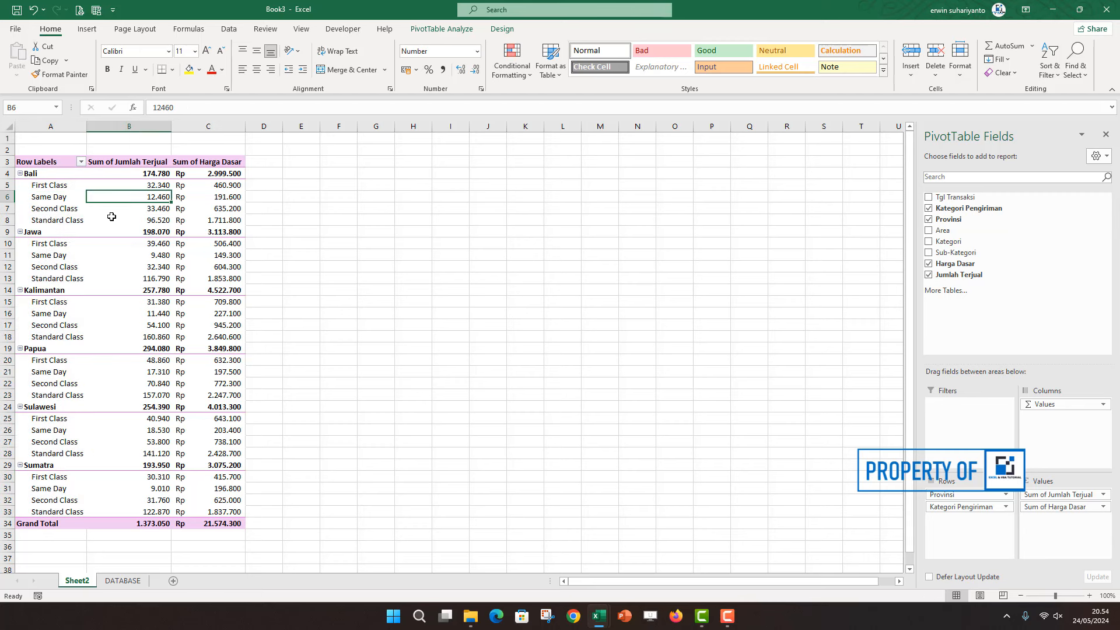
Select the Same Day item under Bali and view the Insert Calculated Field dialog without adding a field
click(57, 200)
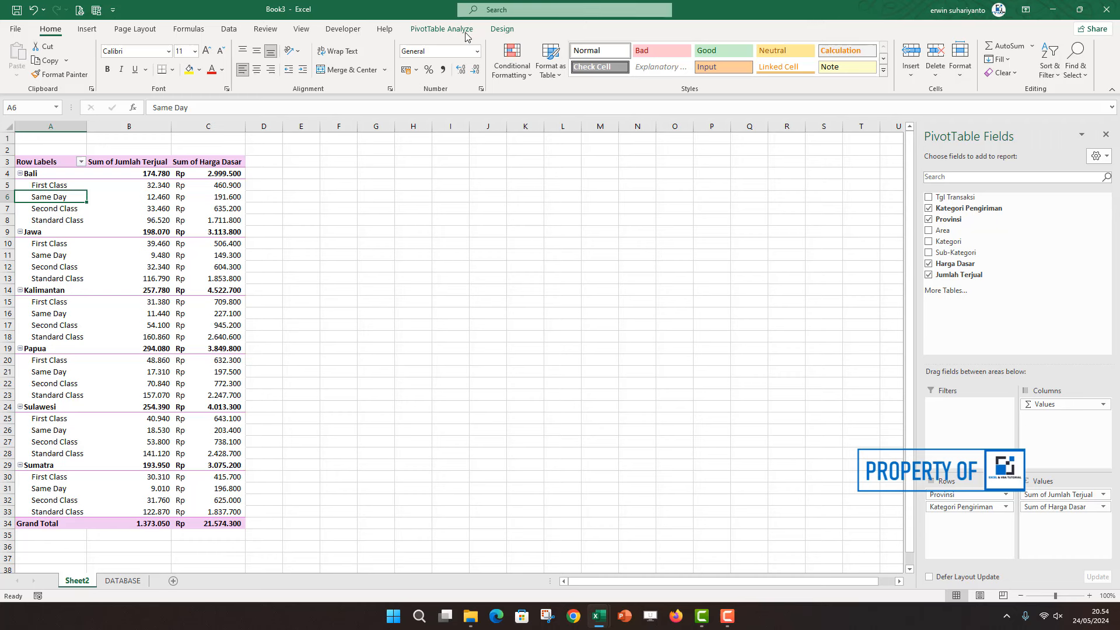
click(445, 32)
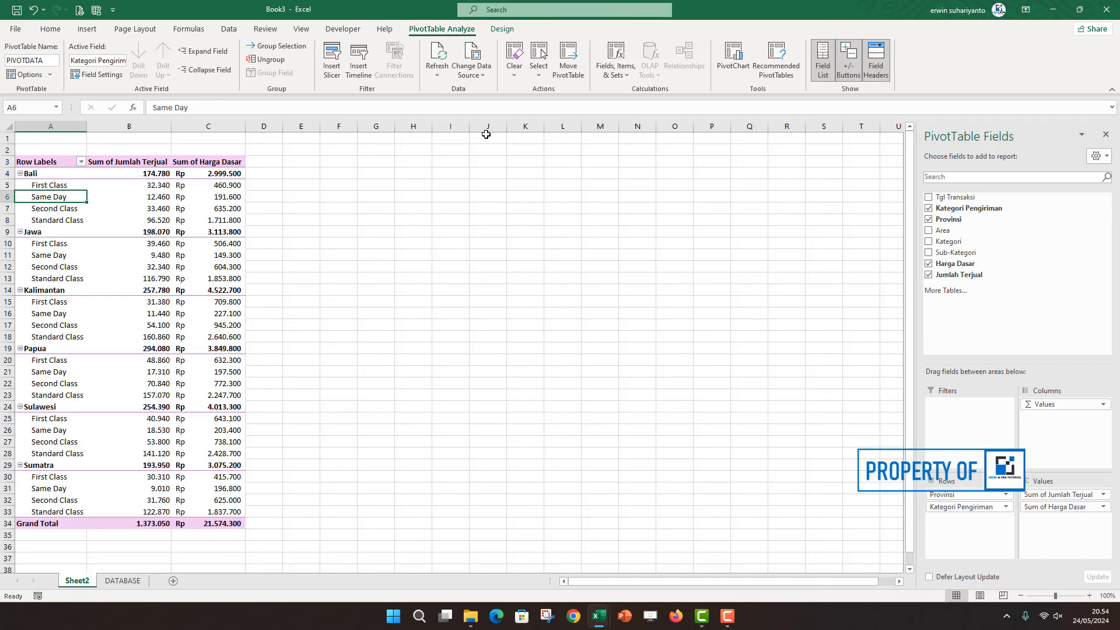
click(622, 74)
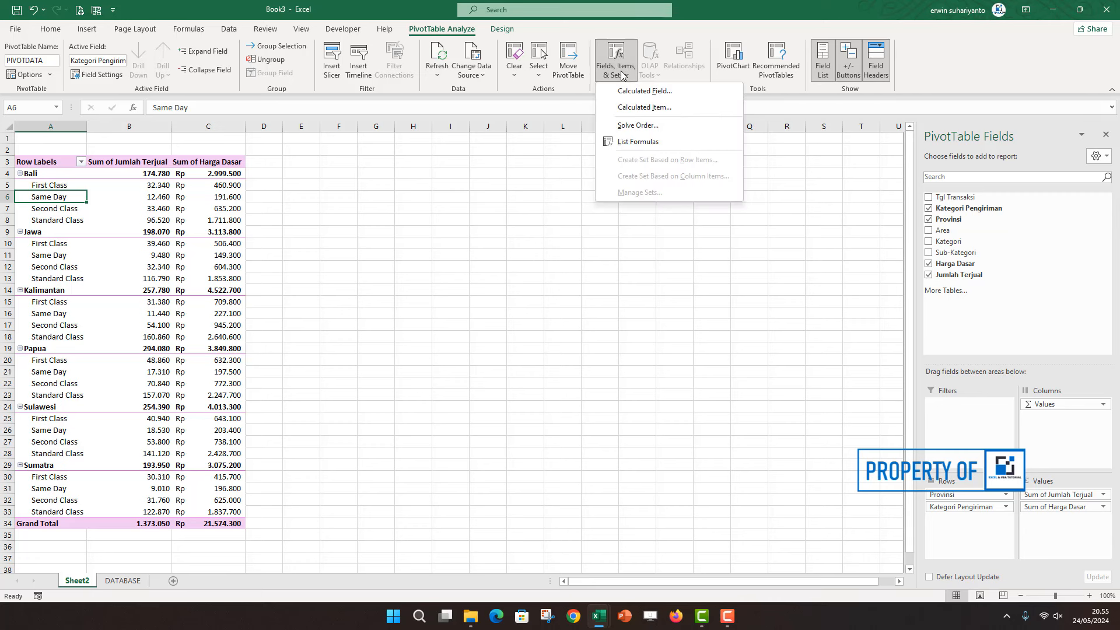
click(649, 92)
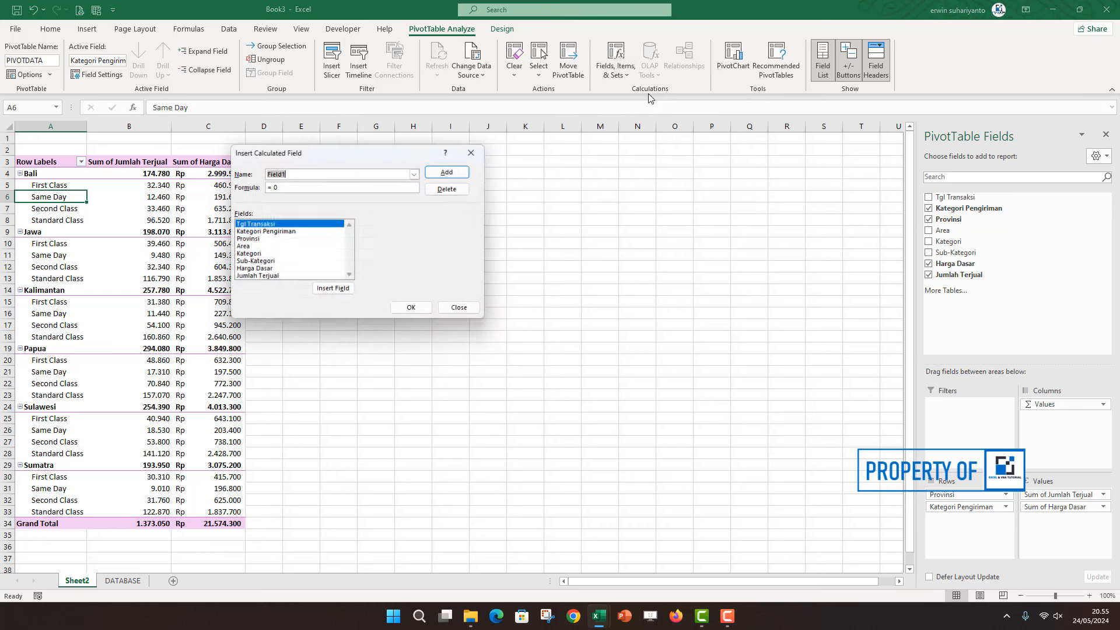
drag(359, 160, 446, 209)
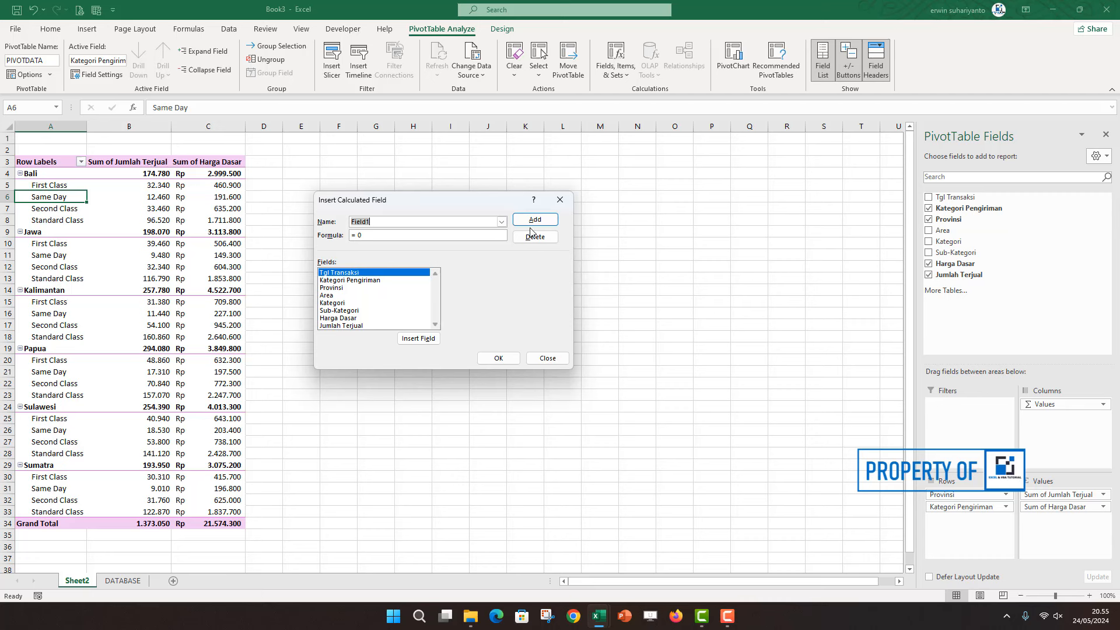
click(560, 199)
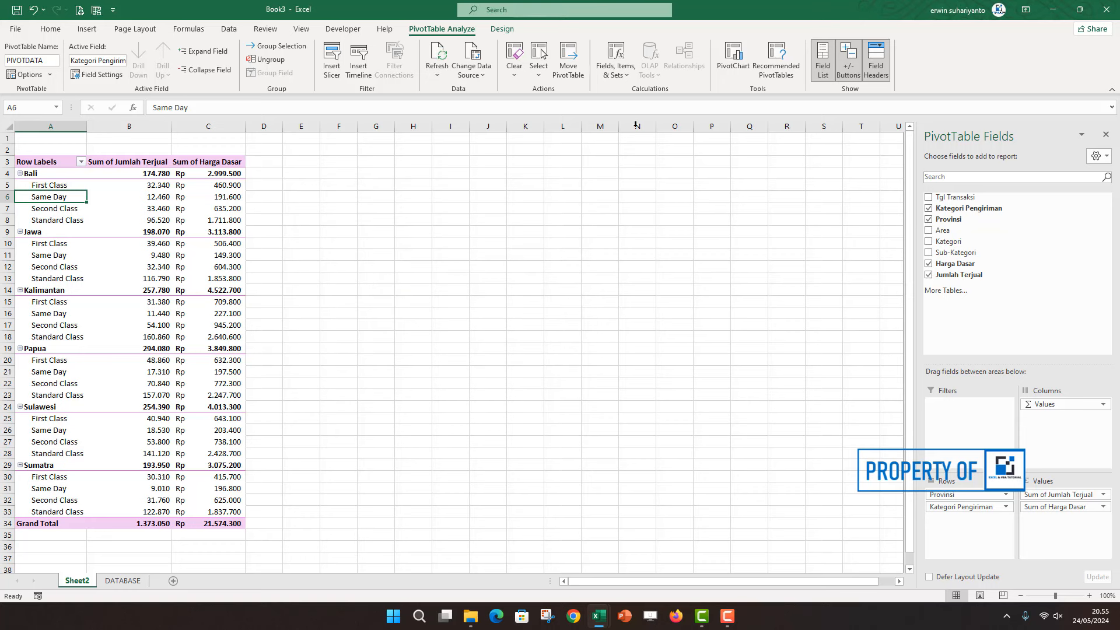
Start a new calculated item in the Kategori Pengiriman field and name it Kelas 1
click(617, 79)
click(652, 108)
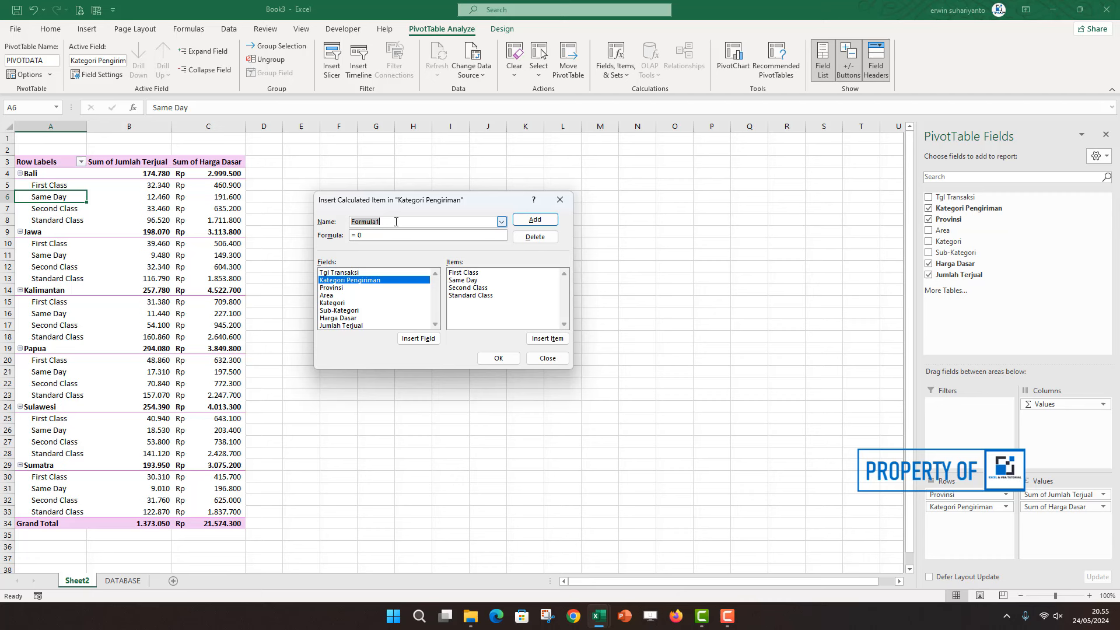
text(Kelas 1)
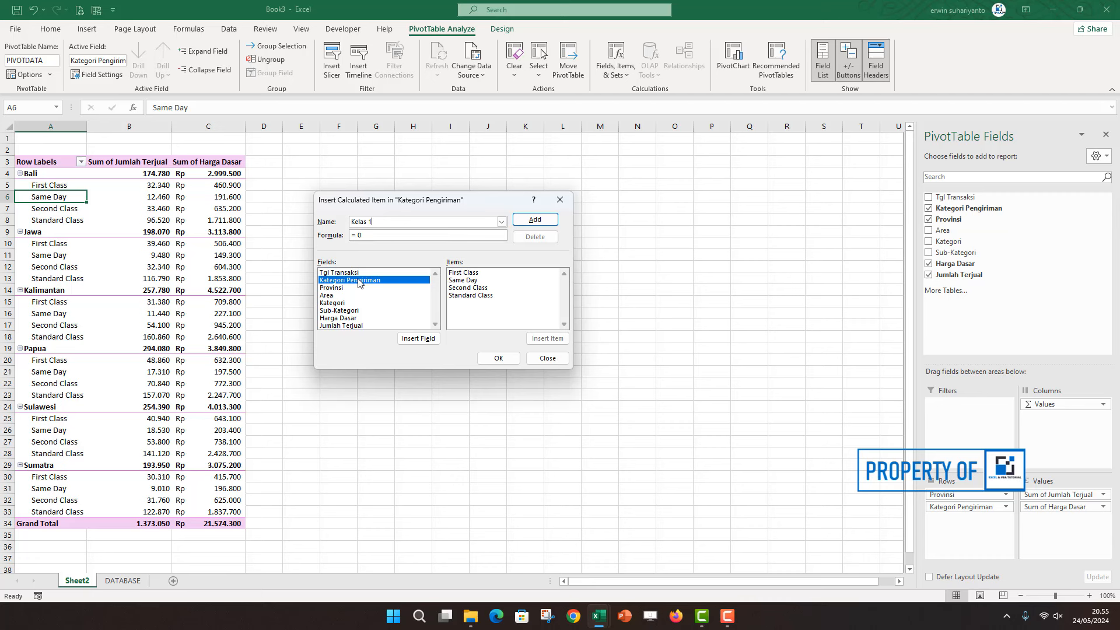
Look through the items available for the Provinsi, Area and Kategori fields, ending on Kategori Pengiriman
click(348, 280)
click(336, 288)
click(337, 296)
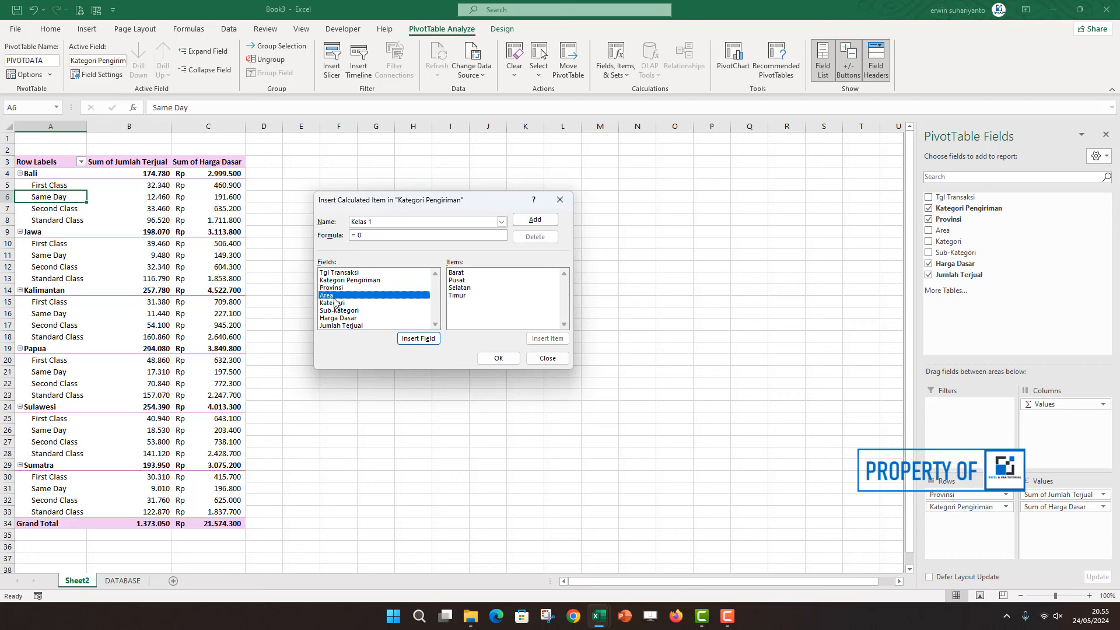
click(340, 303)
click(333, 296)
click(339, 289)
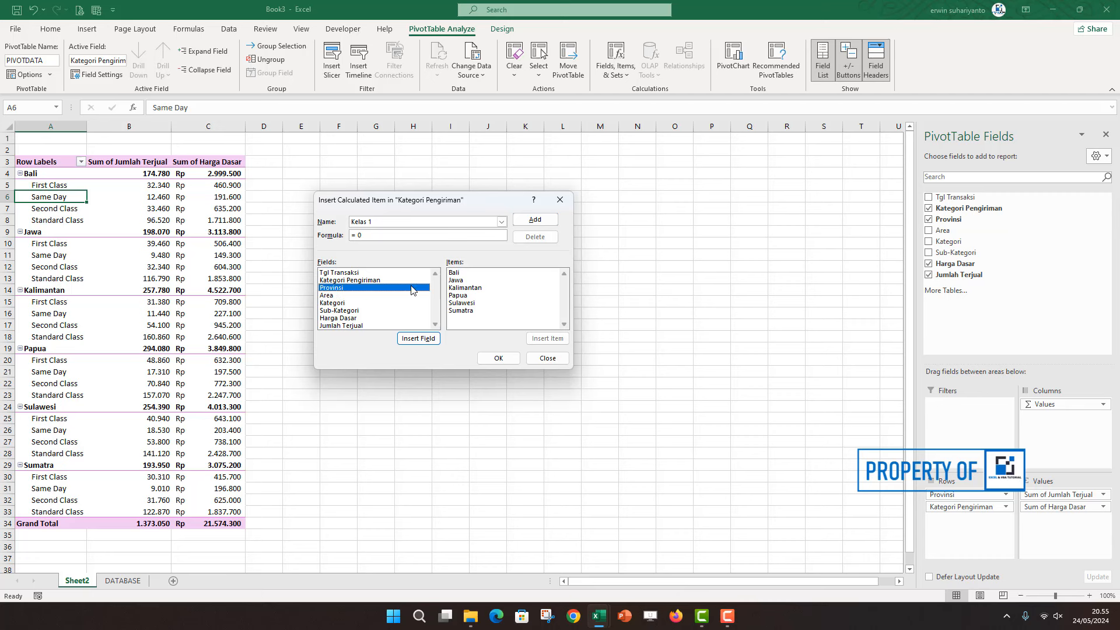
click(338, 281)
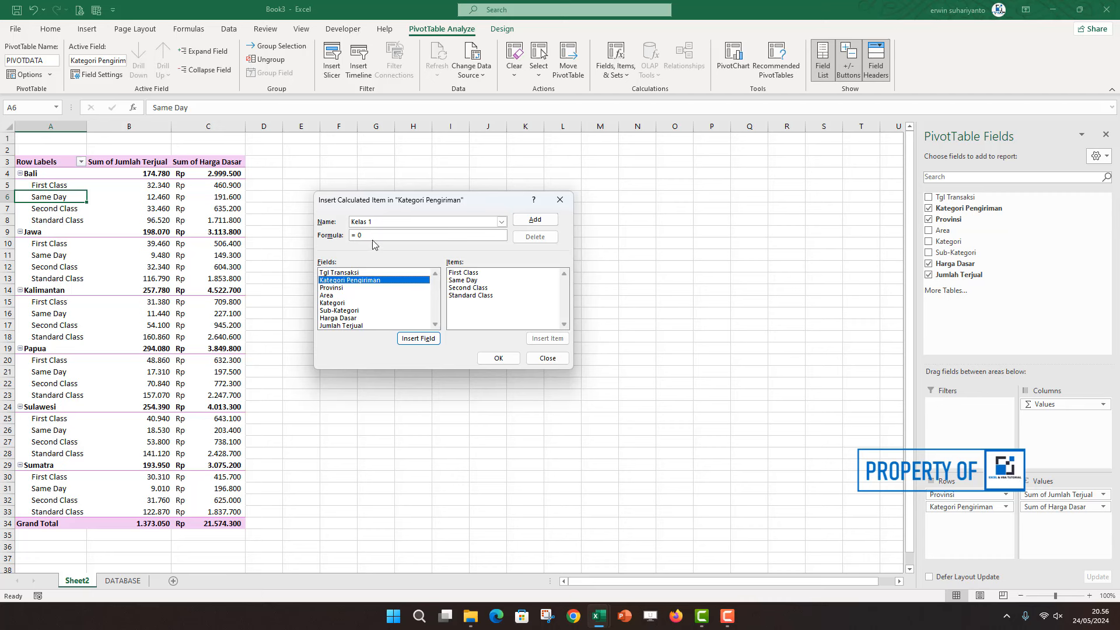
Define the Kelas 1 formula as 'First Class' + 'Same Day' and add the item to the PivotTable
double_click(469, 274)
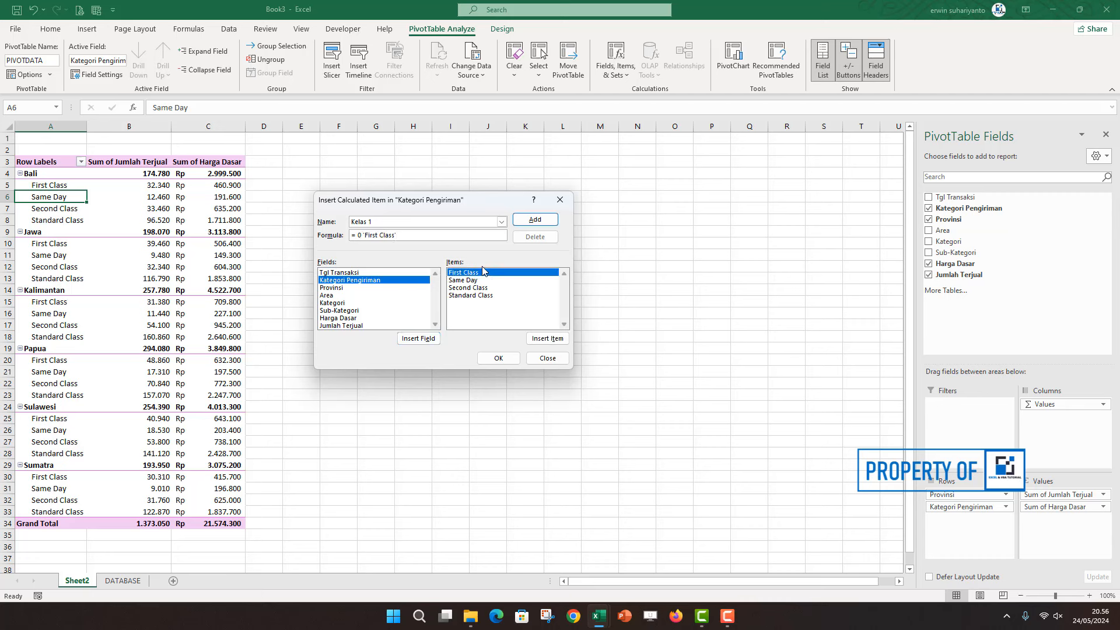
click(364, 234)
key(BackSpace)
key(BackSpace)
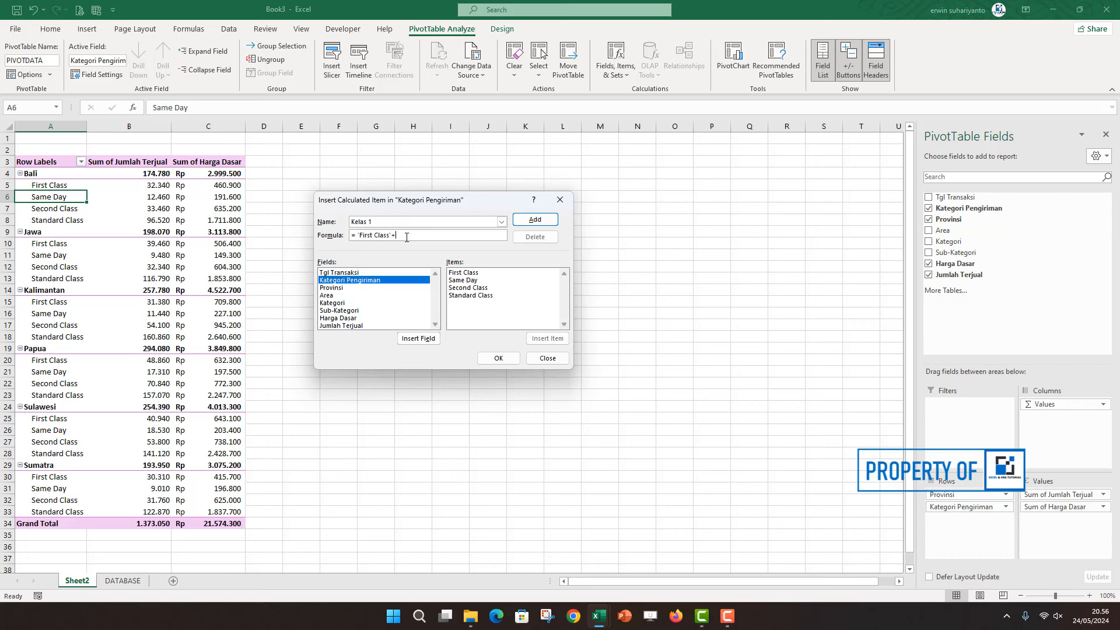
double_click(473, 281)
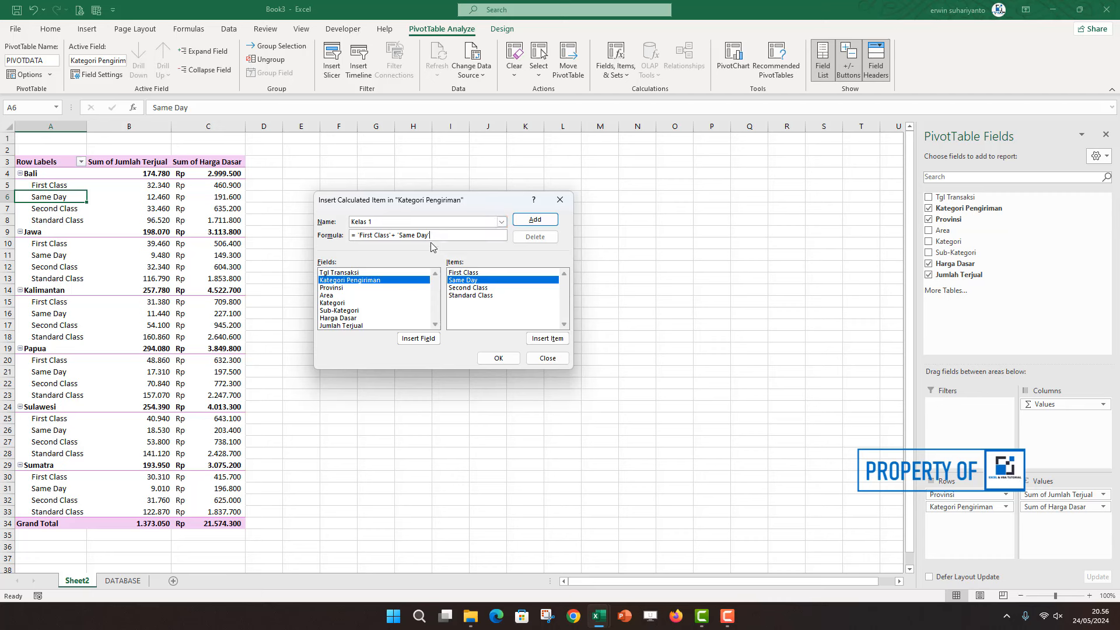
click(535, 220)
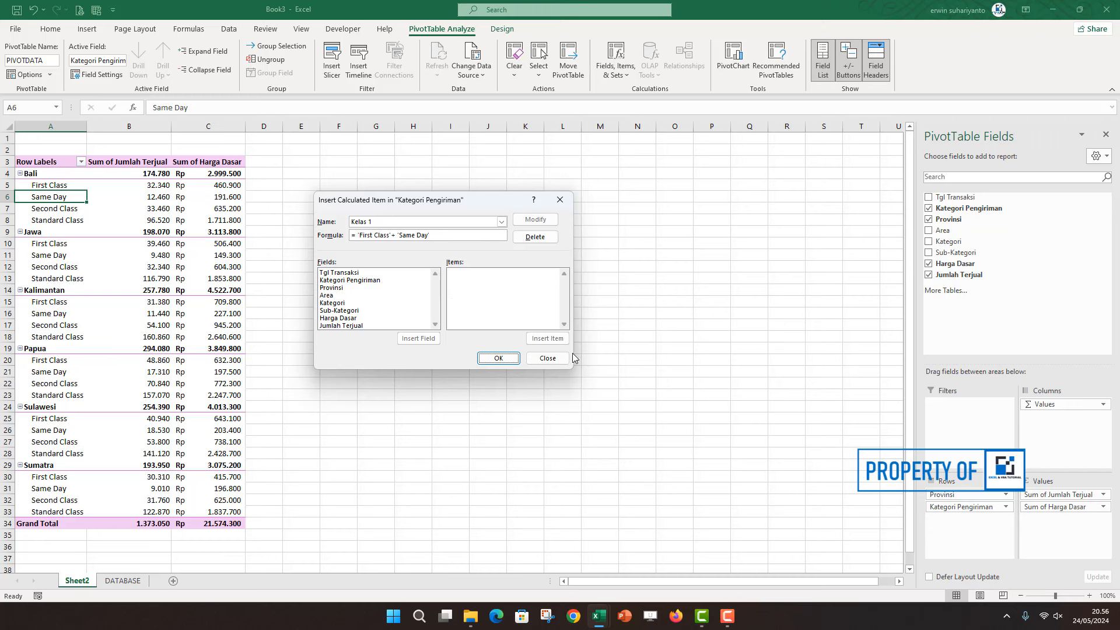
click(498, 357)
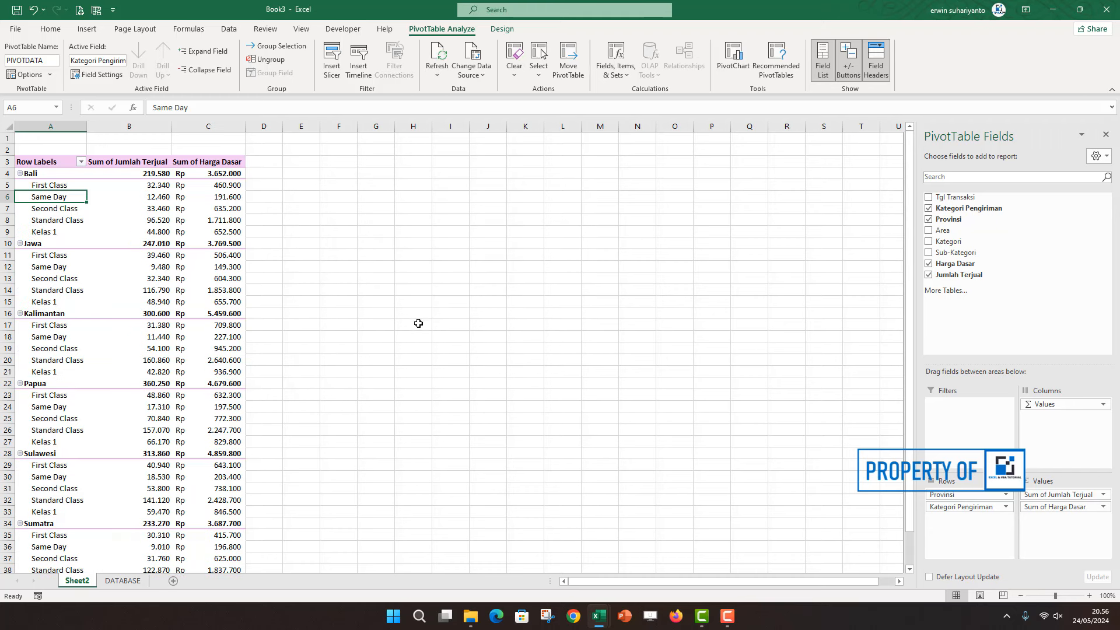
Compare the Kelas 1 row under Bali with the First Class, Same Day, Second Class and Standard Class rows
click(43, 232)
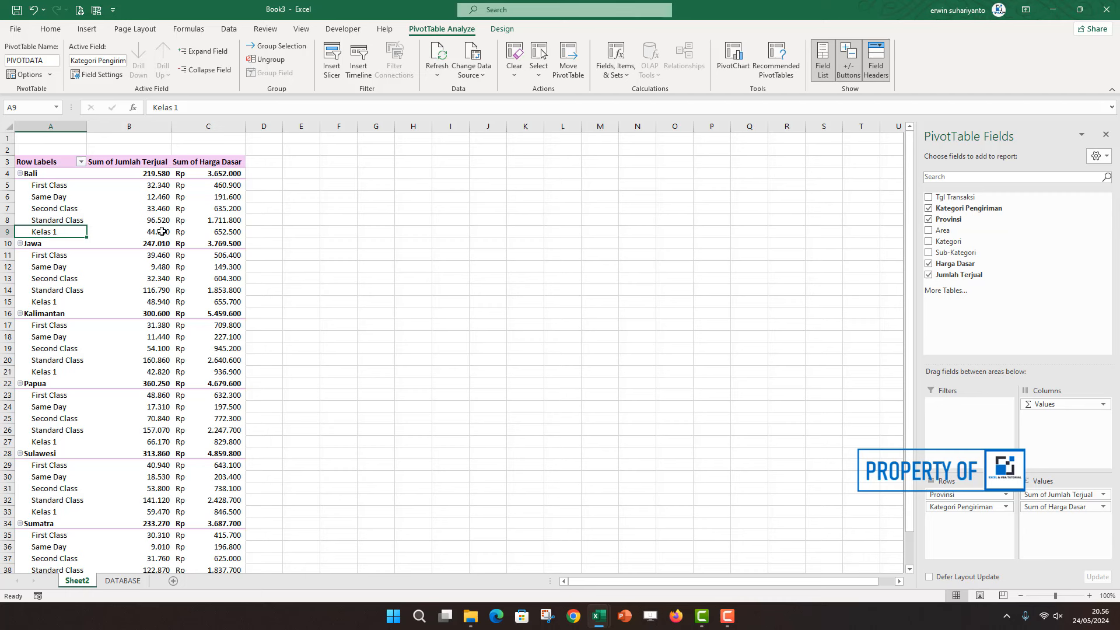
click(153, 198)
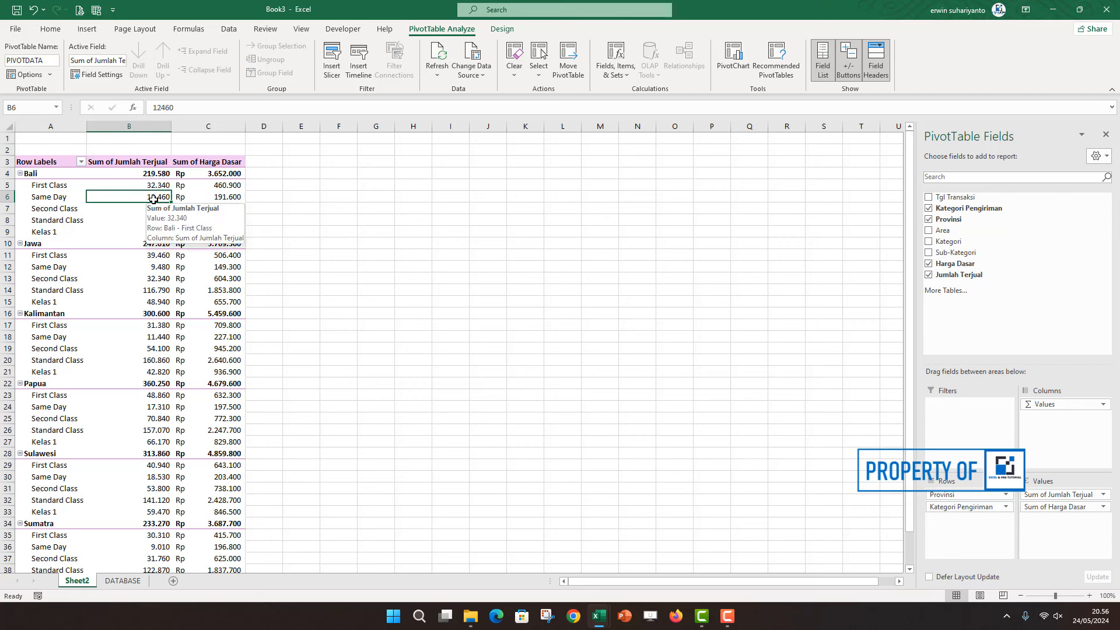
drag(51, 186, 234, 191)
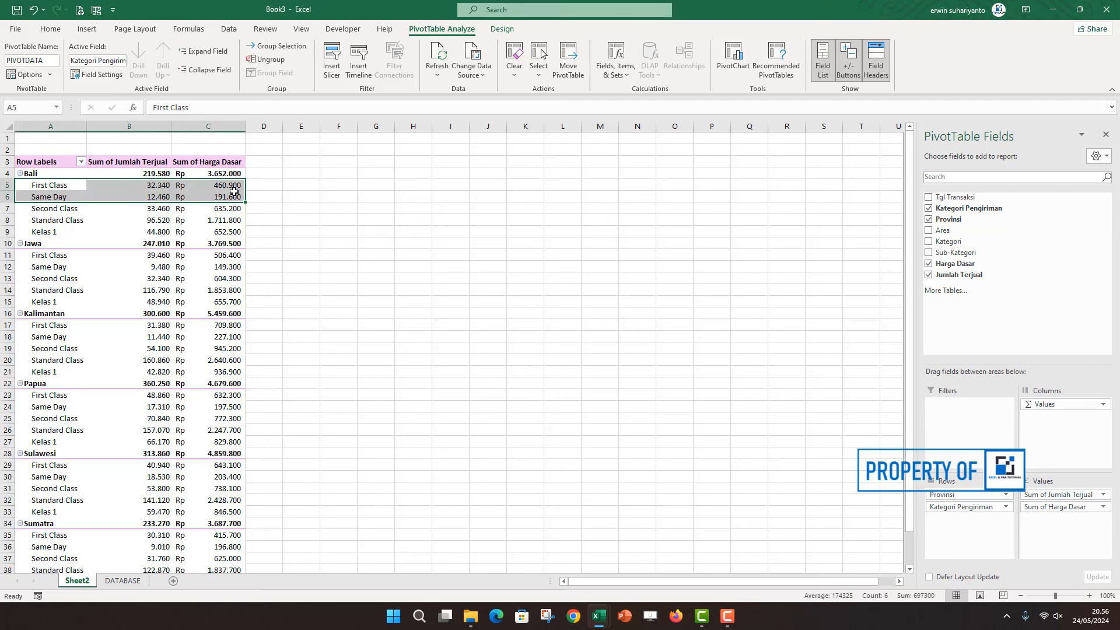
drag(50, 235, 199, 235)
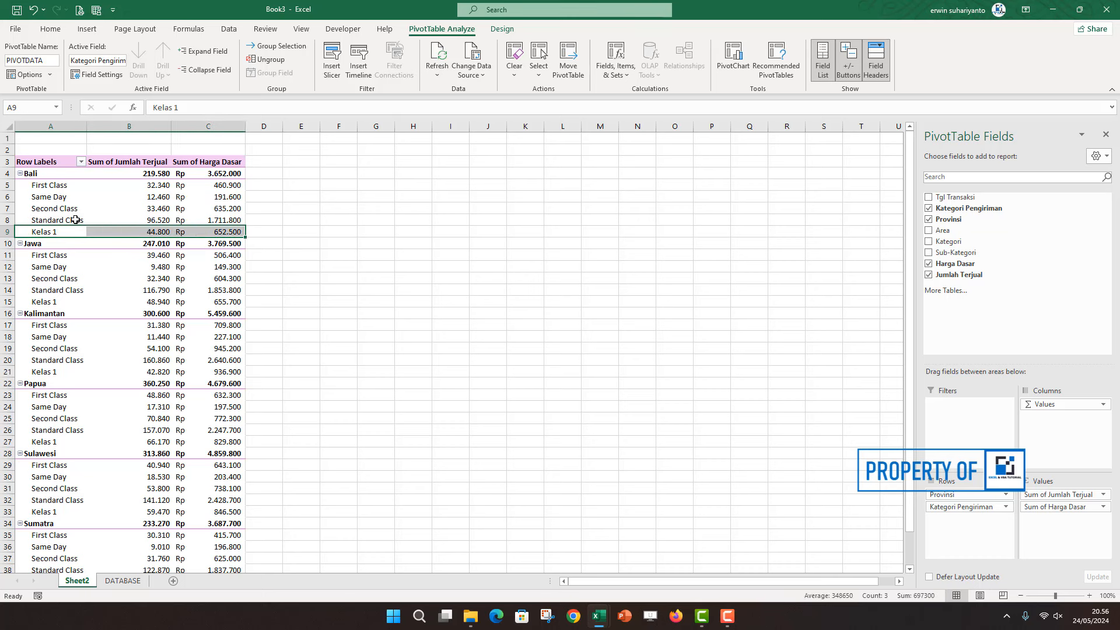
drag(47, 210, 209, 220)
click(386, 217)
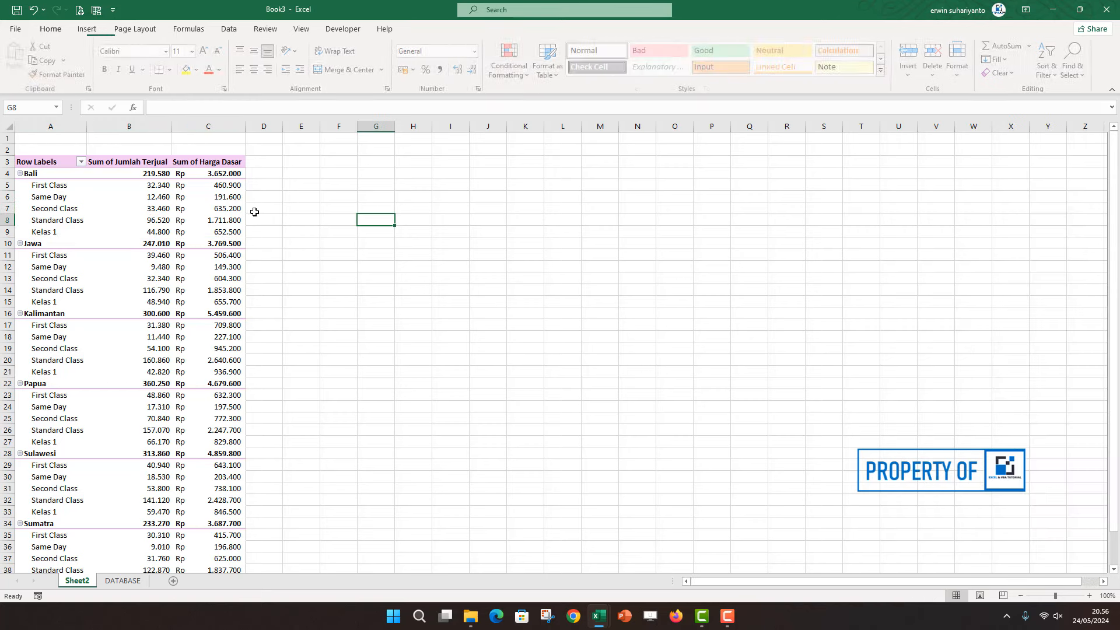
click(128, 197)
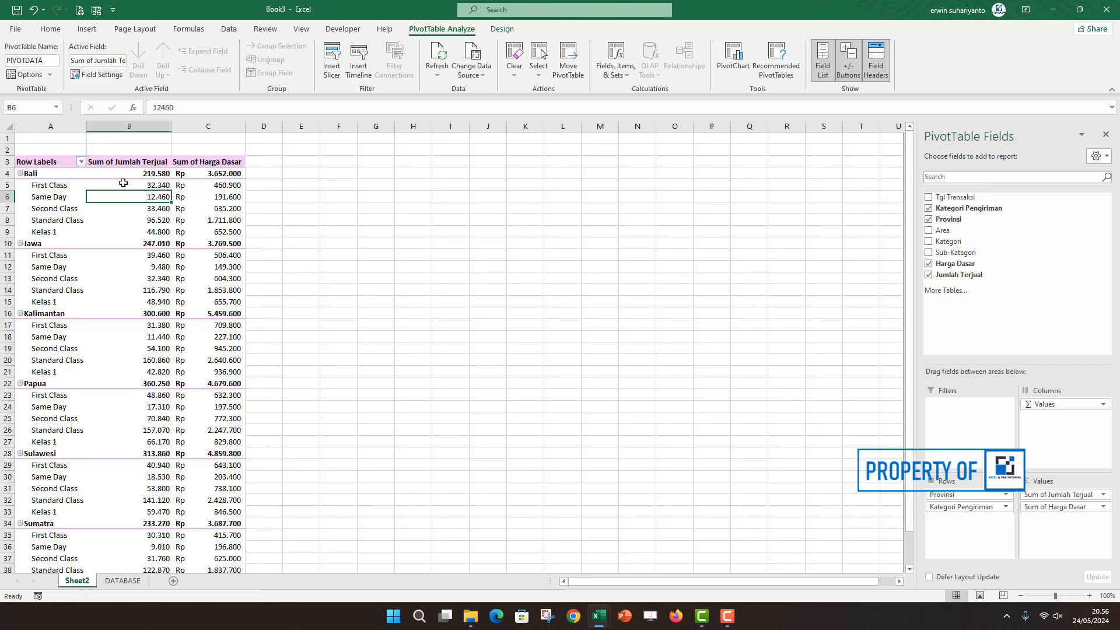
Start another calculated item in the Kategori Pengiriman field and name it Kelas 2
click(36, 199)
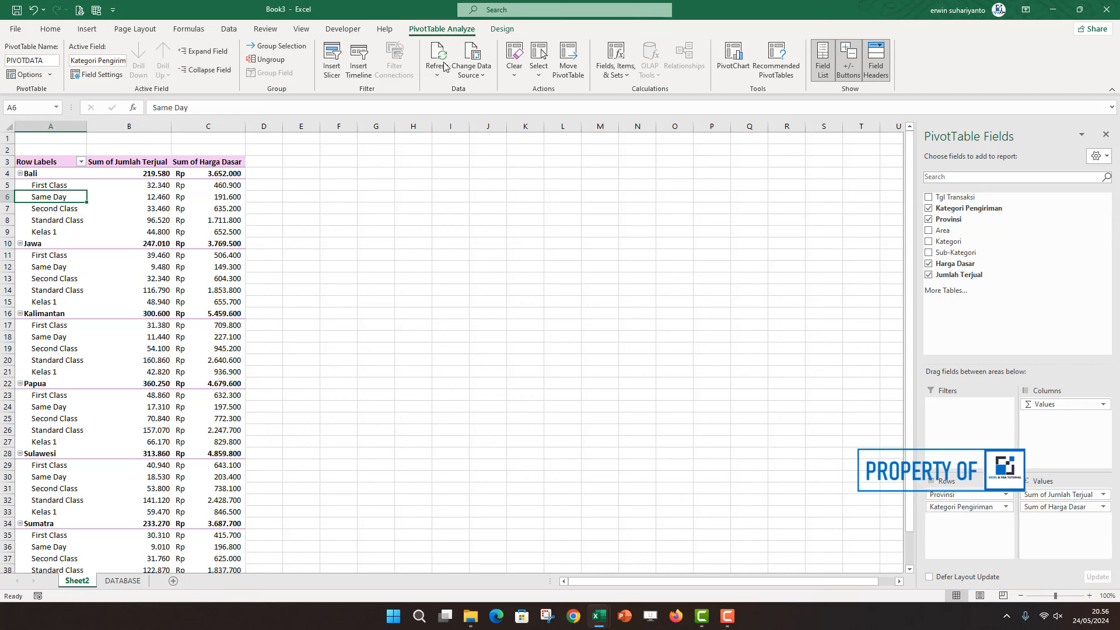
click(625, 76)
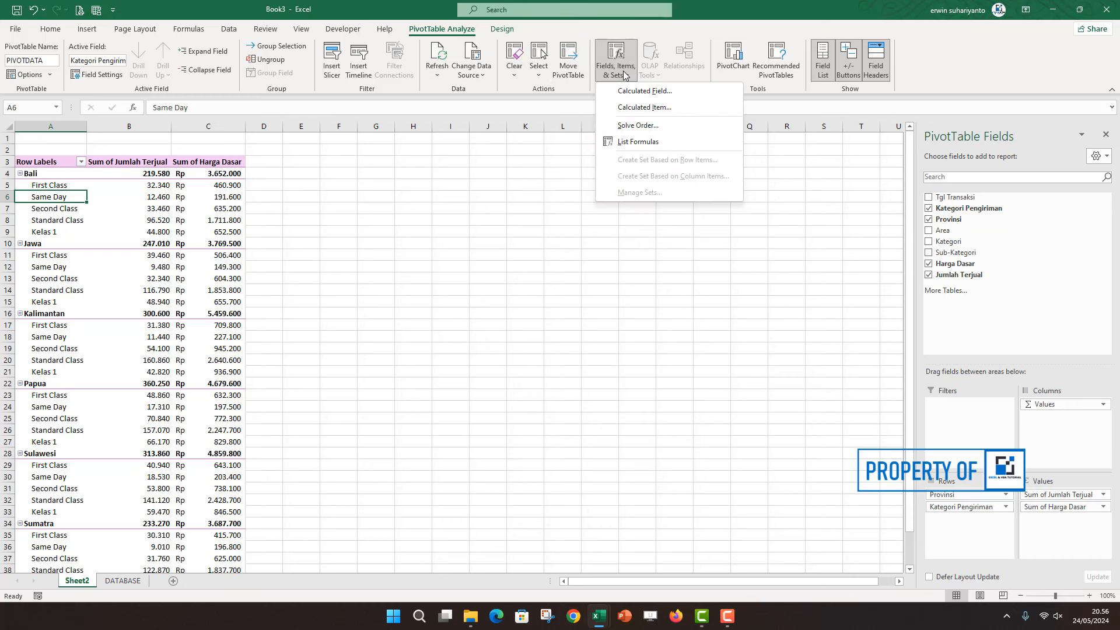
click(641, 108)
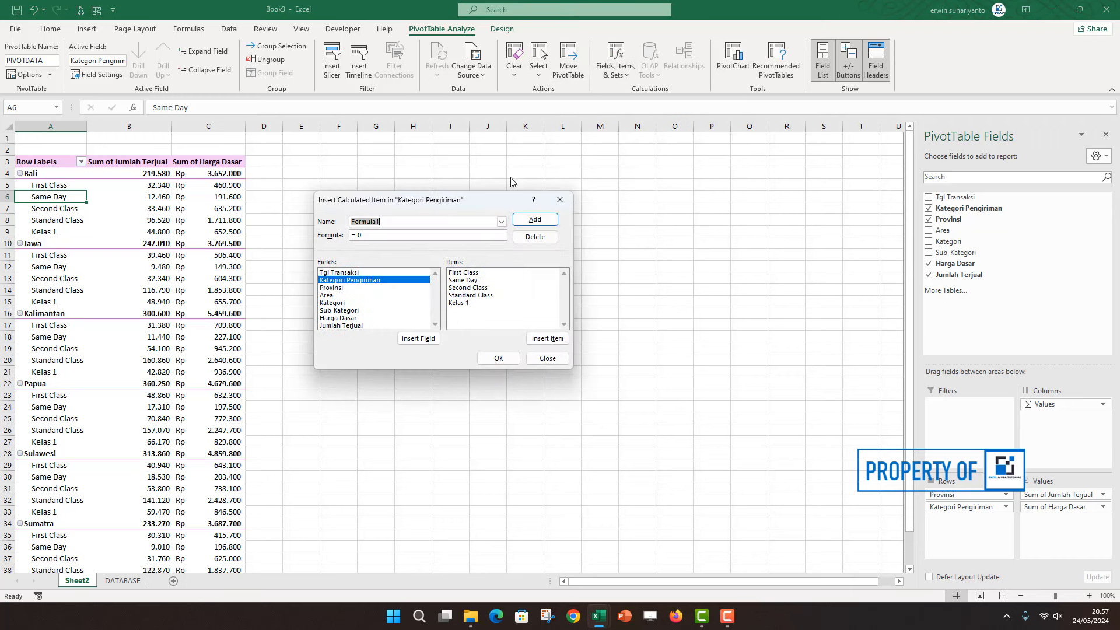
drag(431, 200, 405, 210)
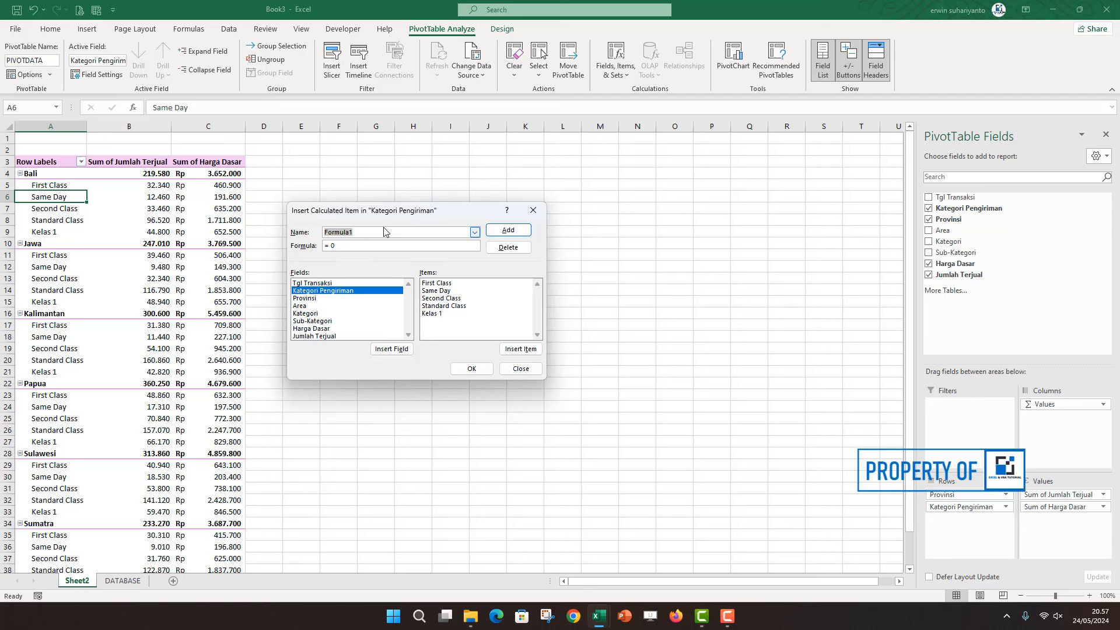
text(Kelas 2)
Define the Kelas 2 formula as 'Second Class' + 'Standard Class' and add the item to the PivotTable
double_click(444, 298)
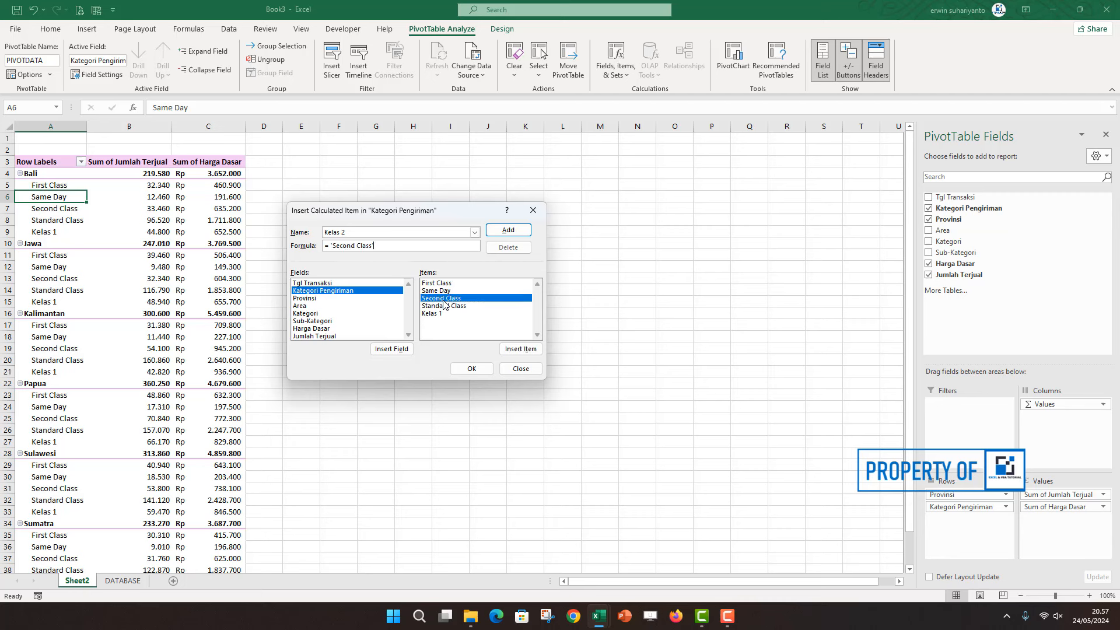
text(+)
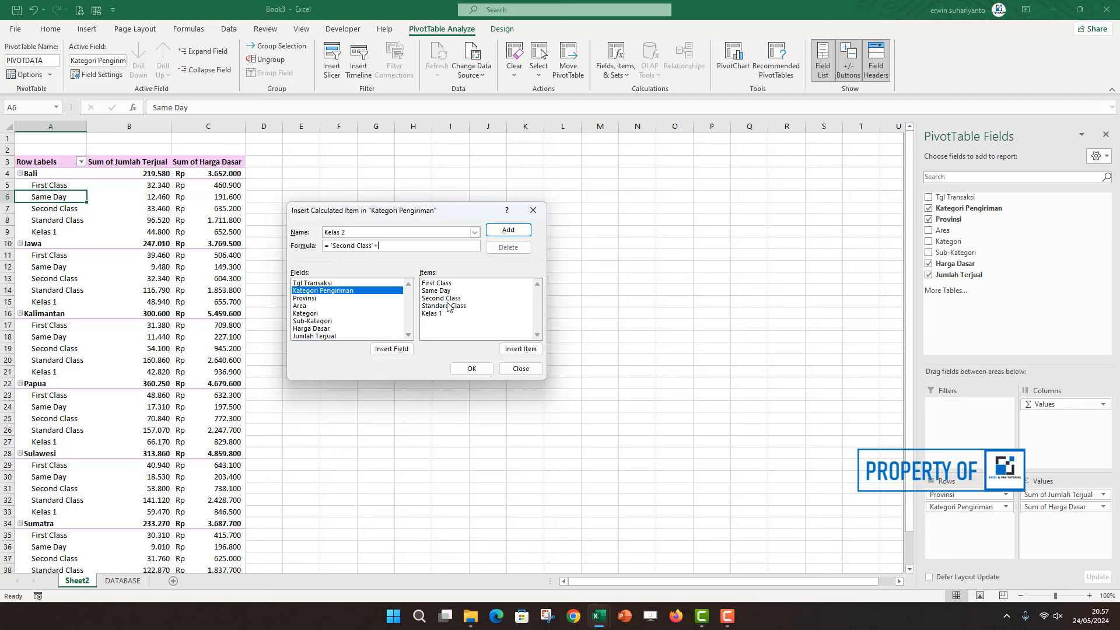
double_click(448, 306)
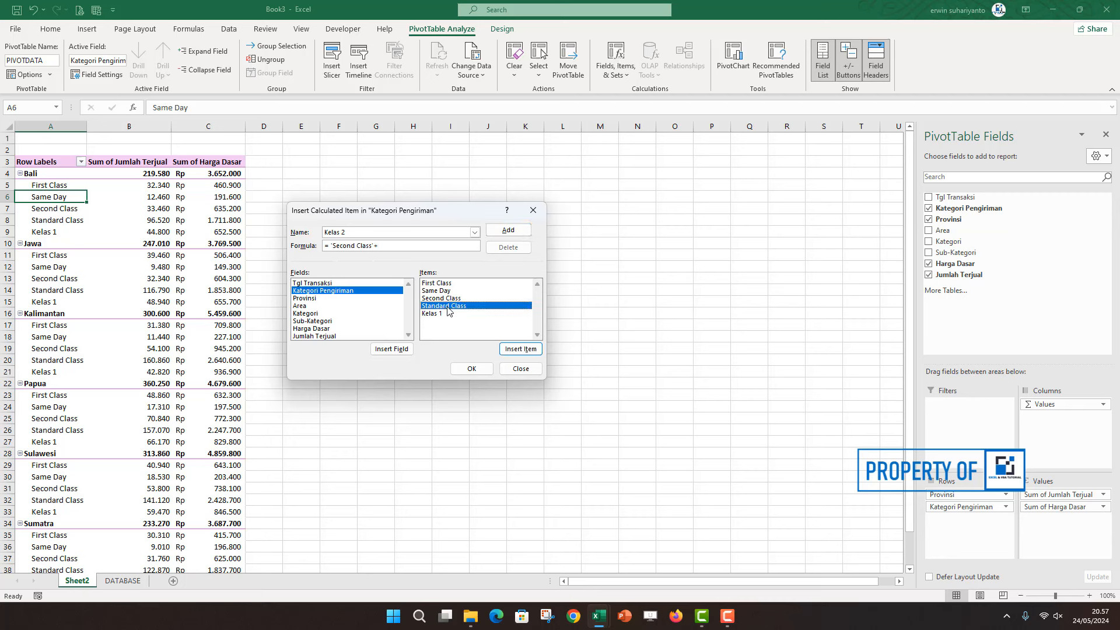
click(513, 229)
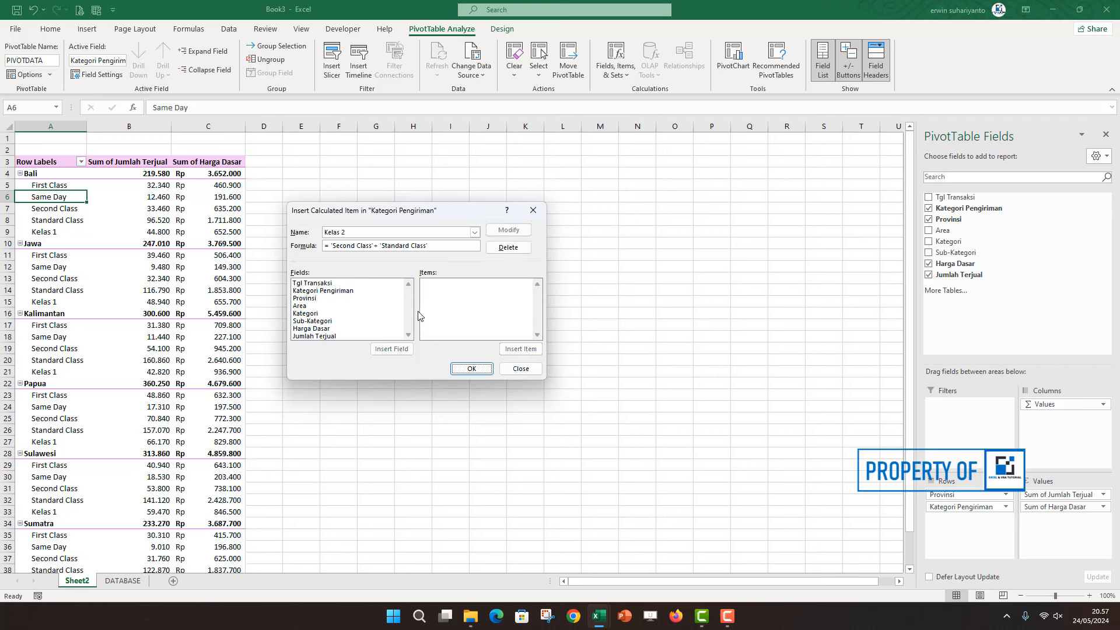
click(473, 368)
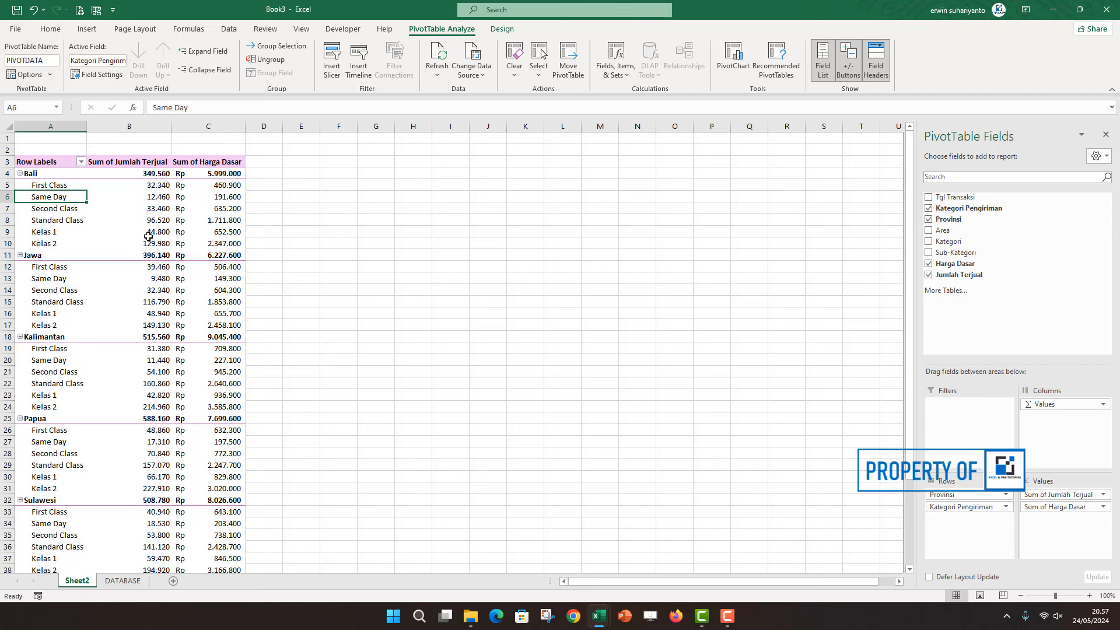
Compare the Kelas 1 and Kelas 2 values under Bali with the four original shipping classes they combine
click(160, 246)
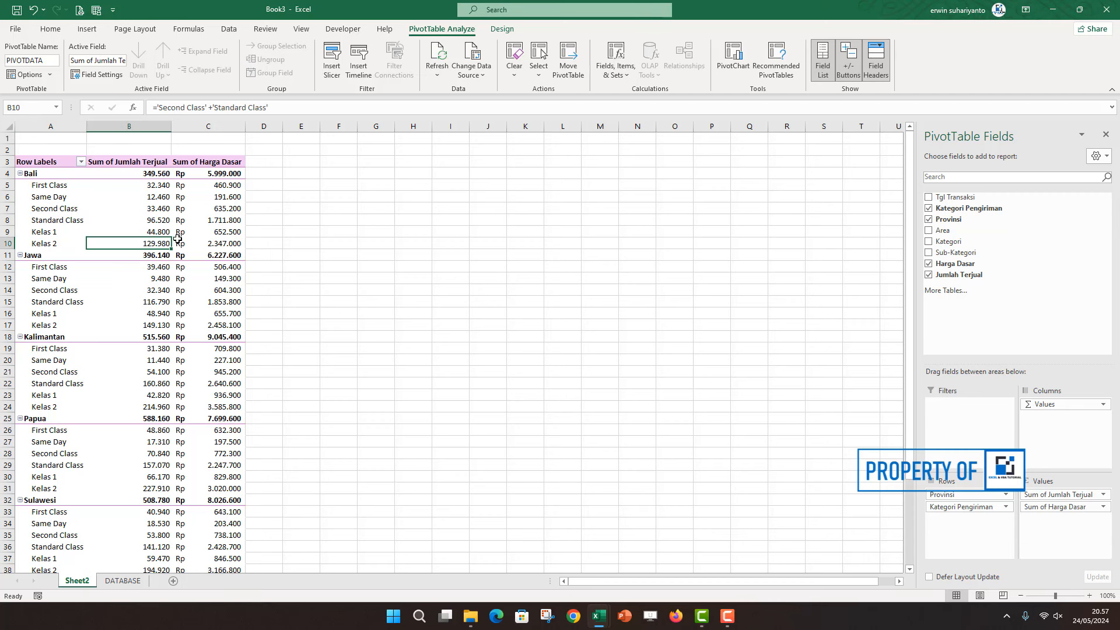
click(162, 210)
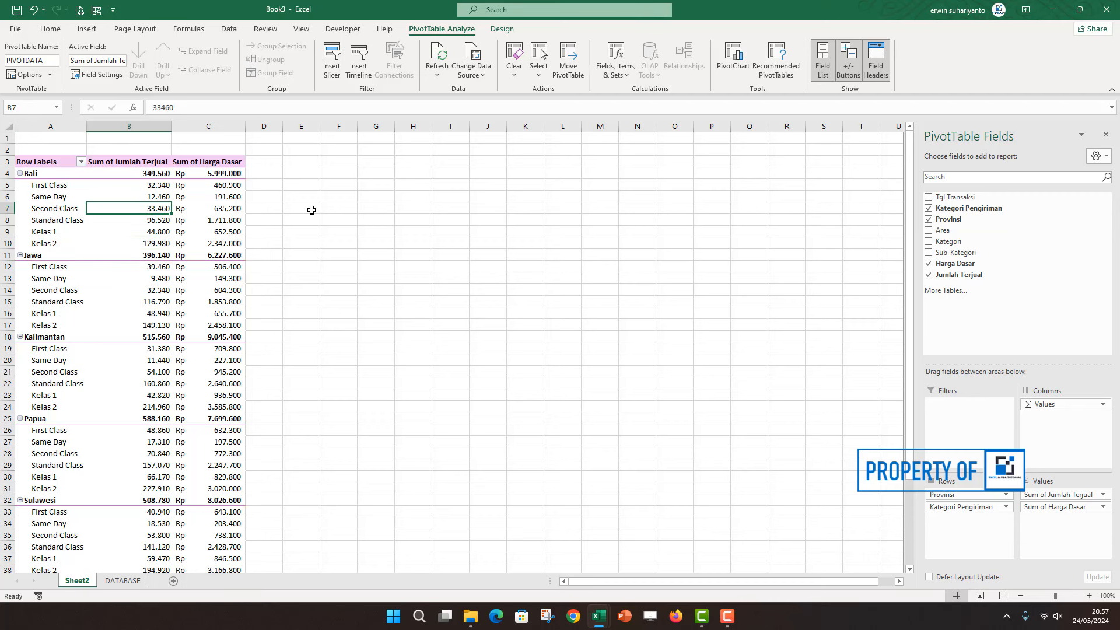
click(160, 232)
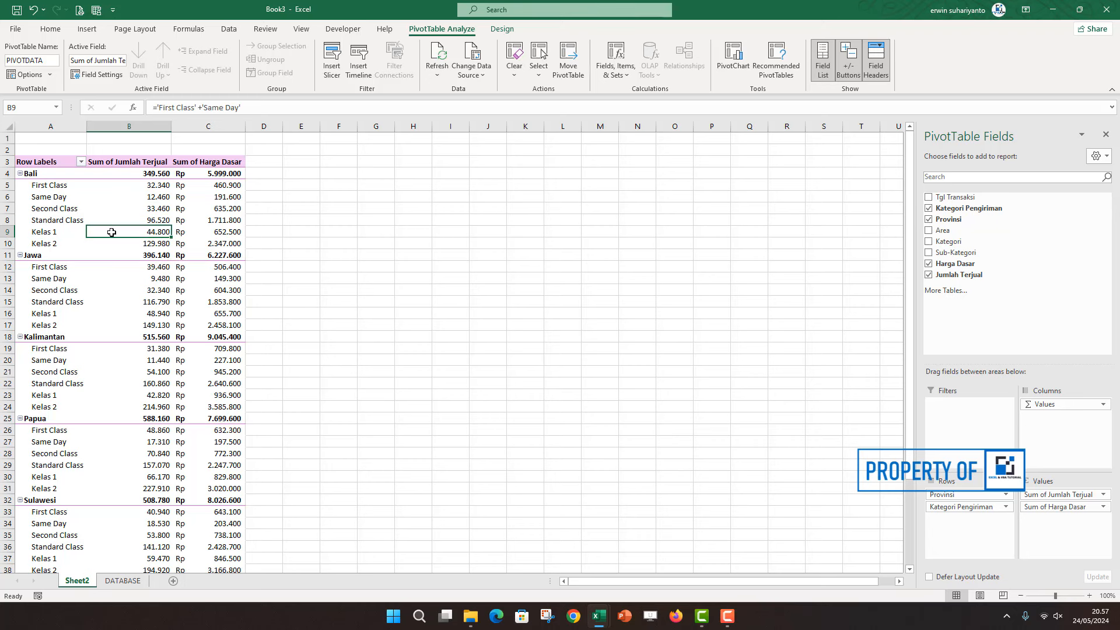
scroll(132, 278, down, 2)
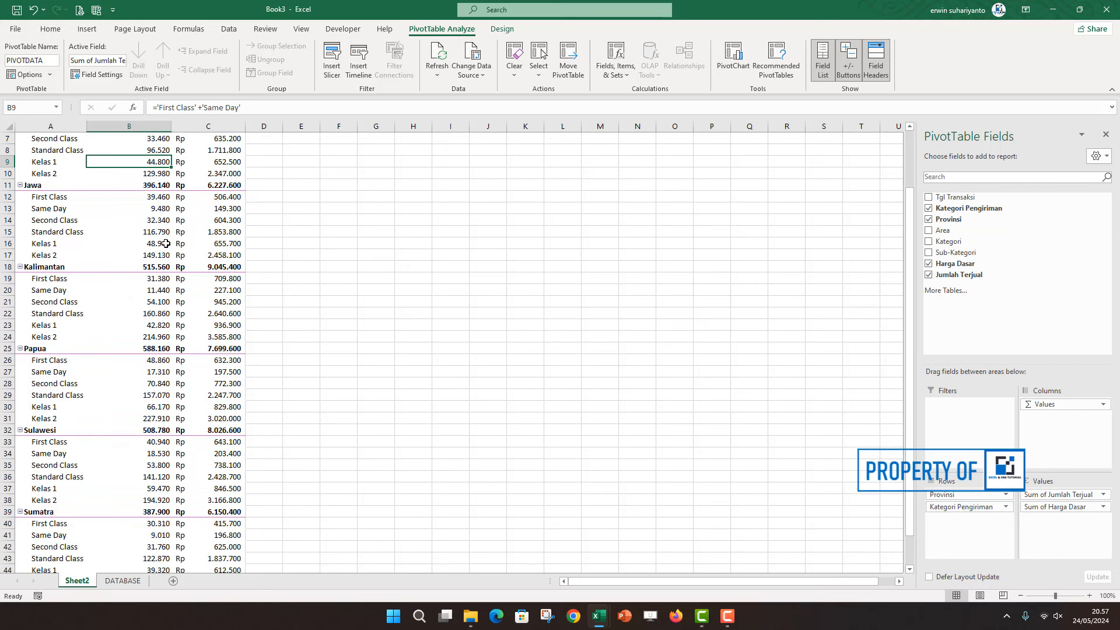
scroll(164, 286, up, 2)
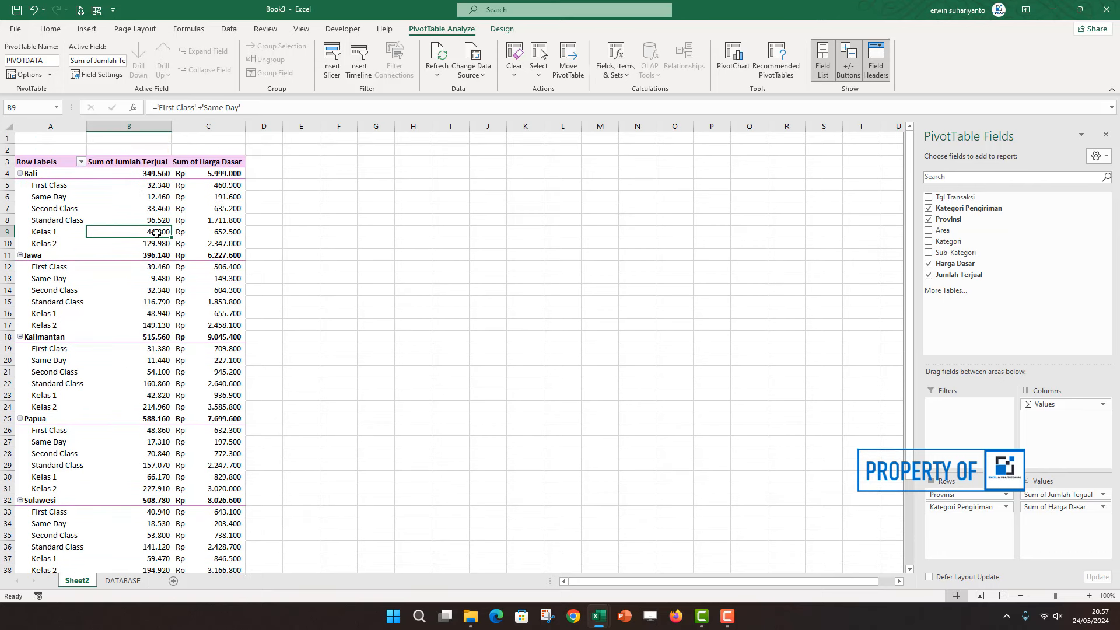
drag(156, 234, 155, 241)
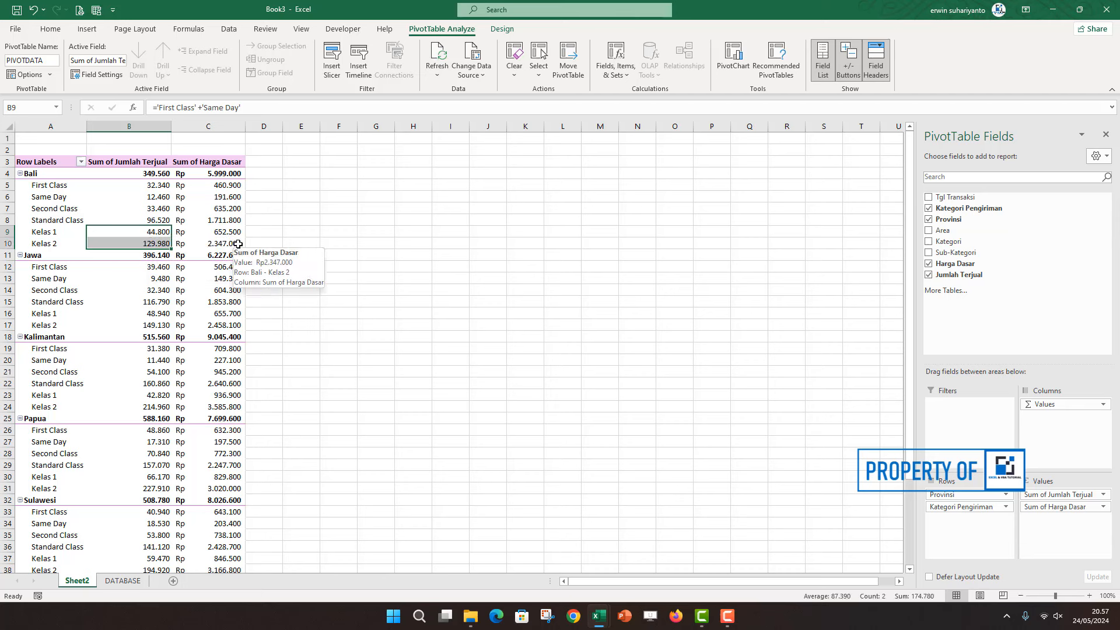
click(163, 240)
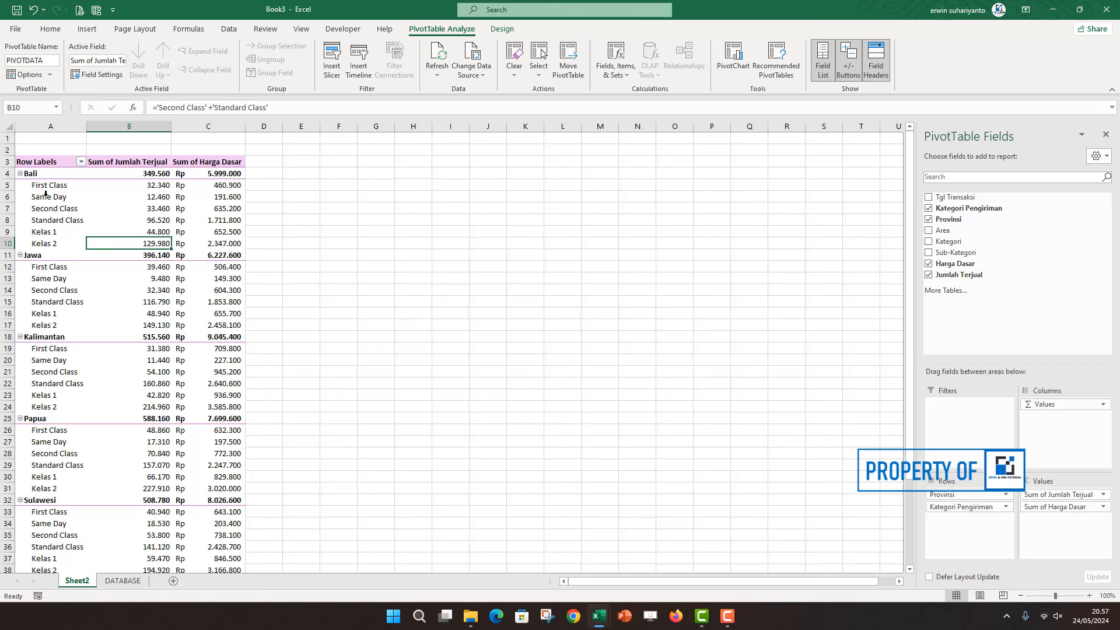
drag(57, 188, 57, 221)
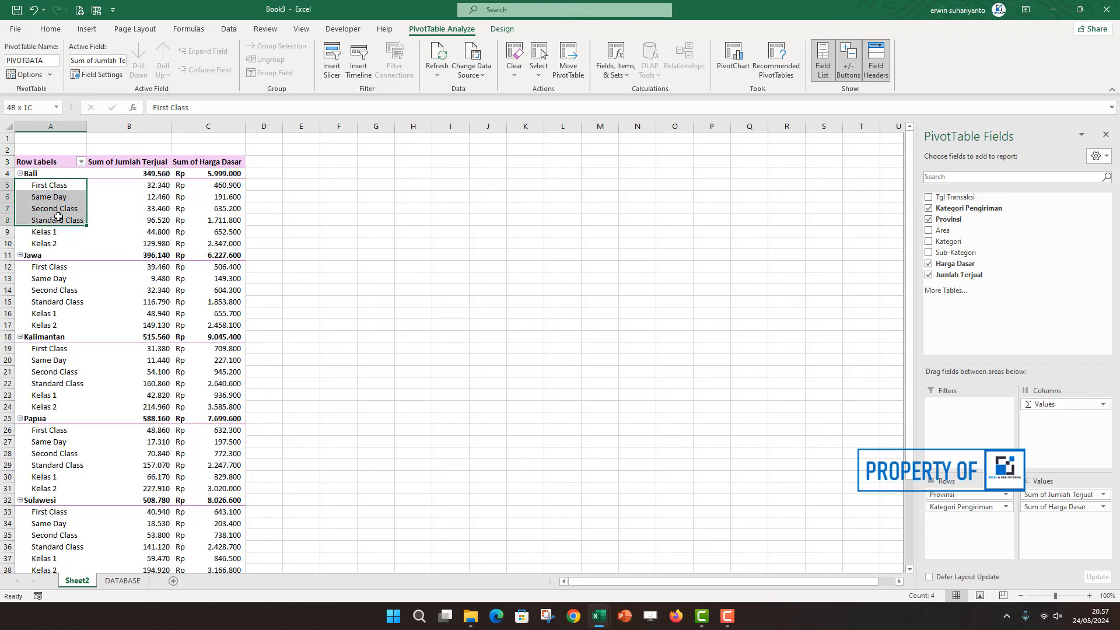
click(116, 196)
click(81, 162)
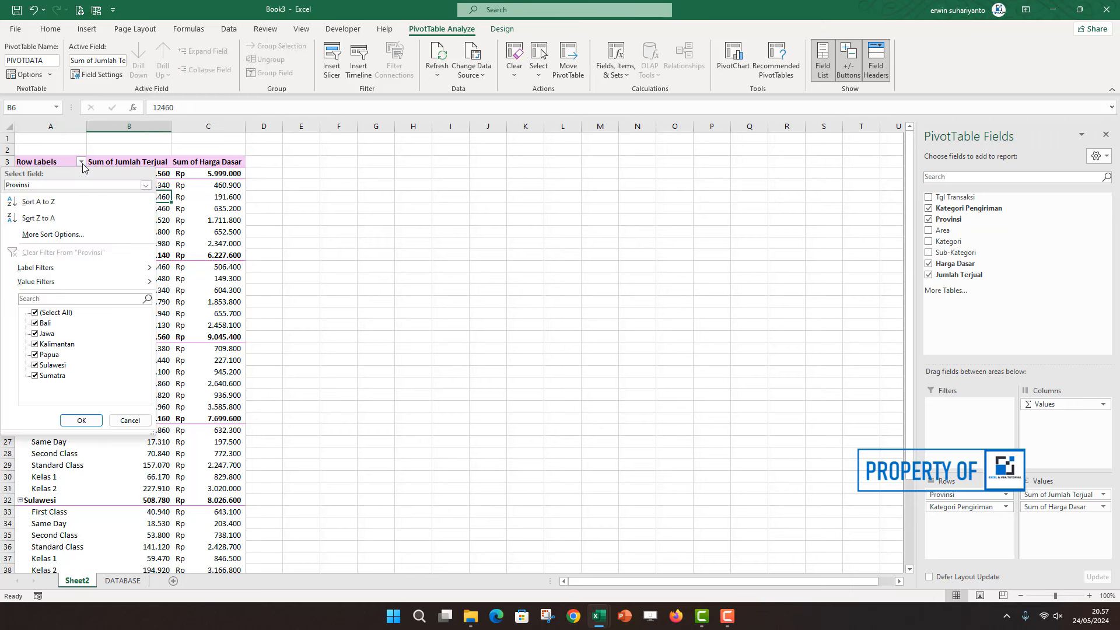
click(35, 323)
click(35, 333)
click(35, 345)
click(192, 231)
click(116, 172)
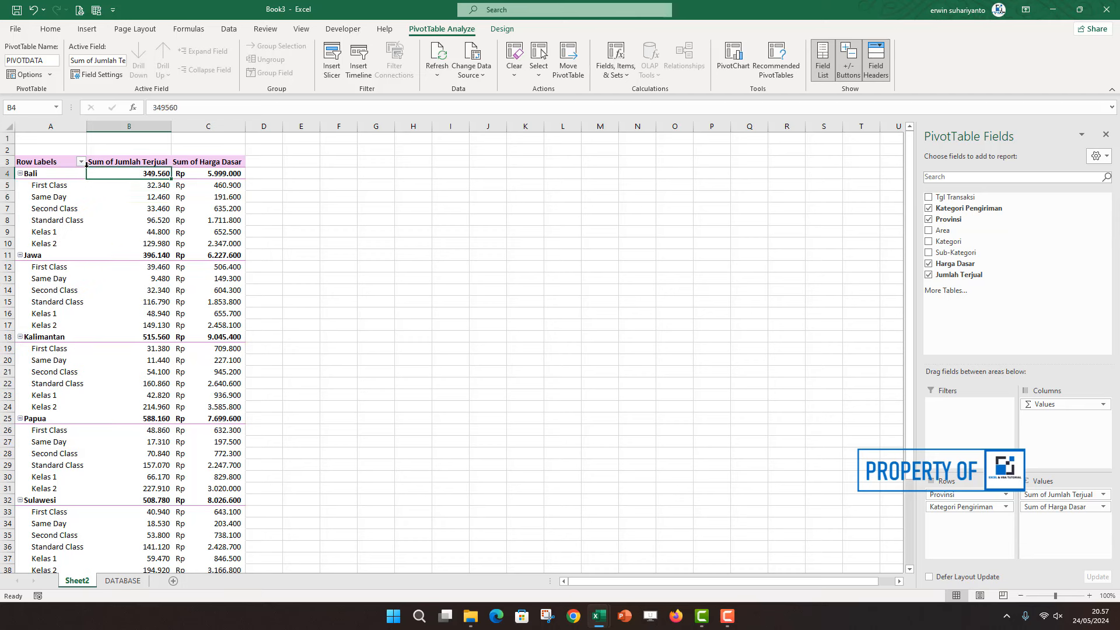
click(81, 162)
click(176, 214)
Filter Kategori Pengiriman to show only Kelas 1 and Kelas 2, excluding First Class, Same Day, Second Class and Standard Class
click(75, 193)
click(81, 161)
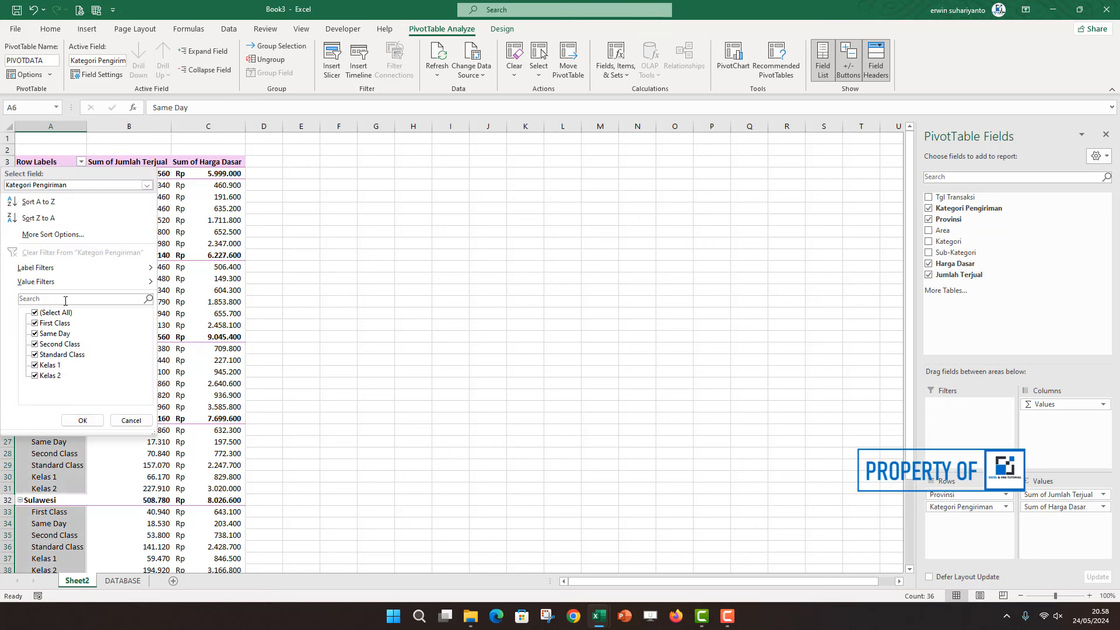
click(35, 324)
click(35, 334)
click(35, 344)
click(35, 354)
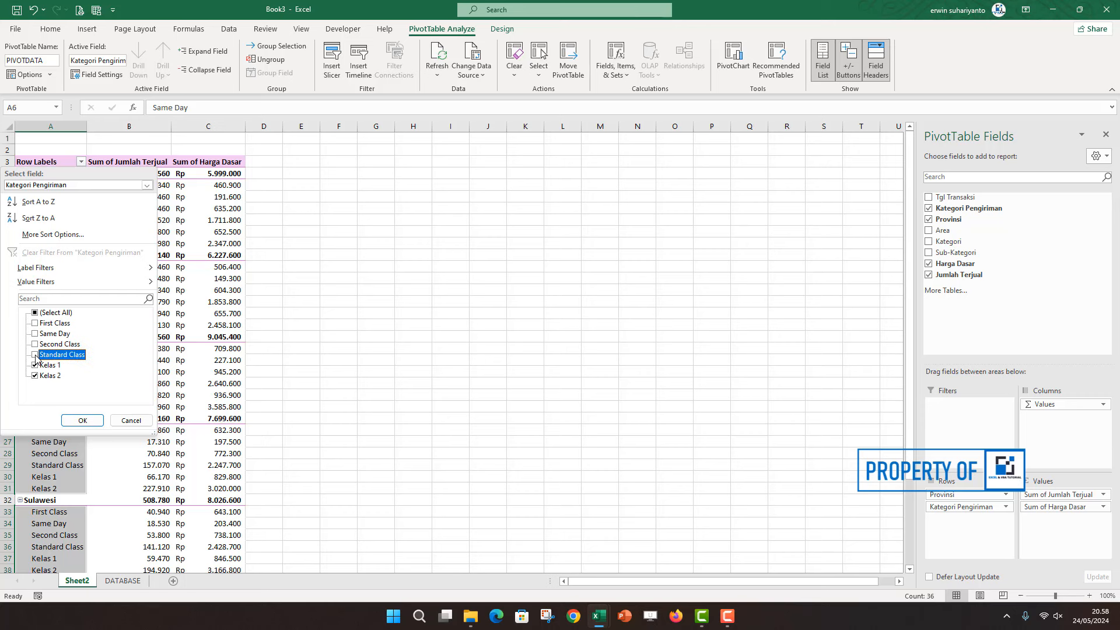
click(83, 420)
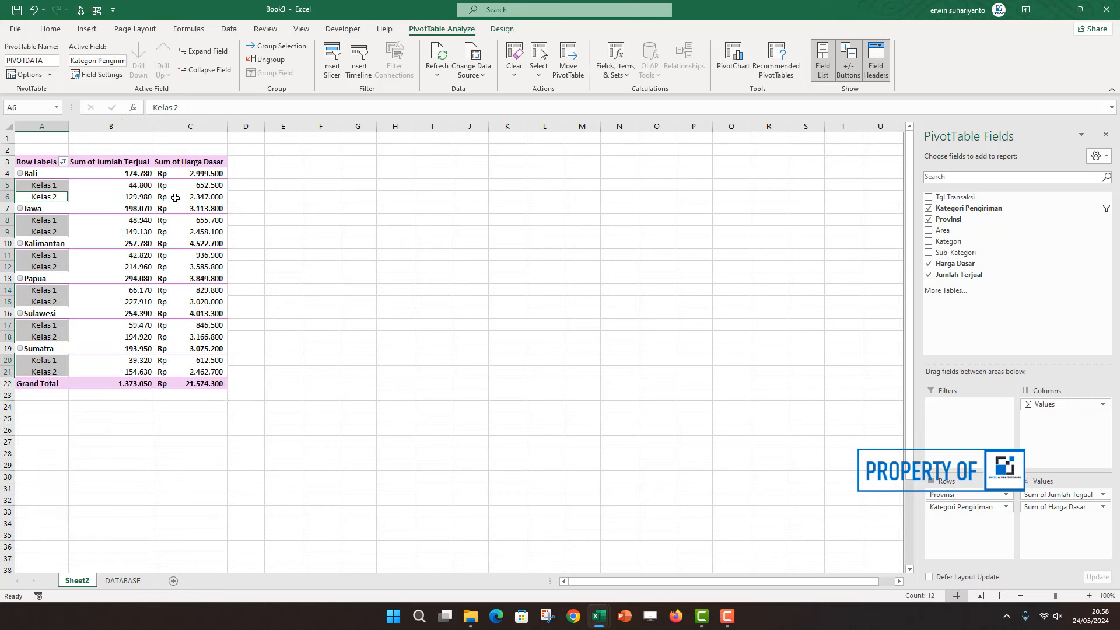
Review the Kelas 1 and Kelas 2 rows under Bali in the filtered PivotTable
click(154, 190)
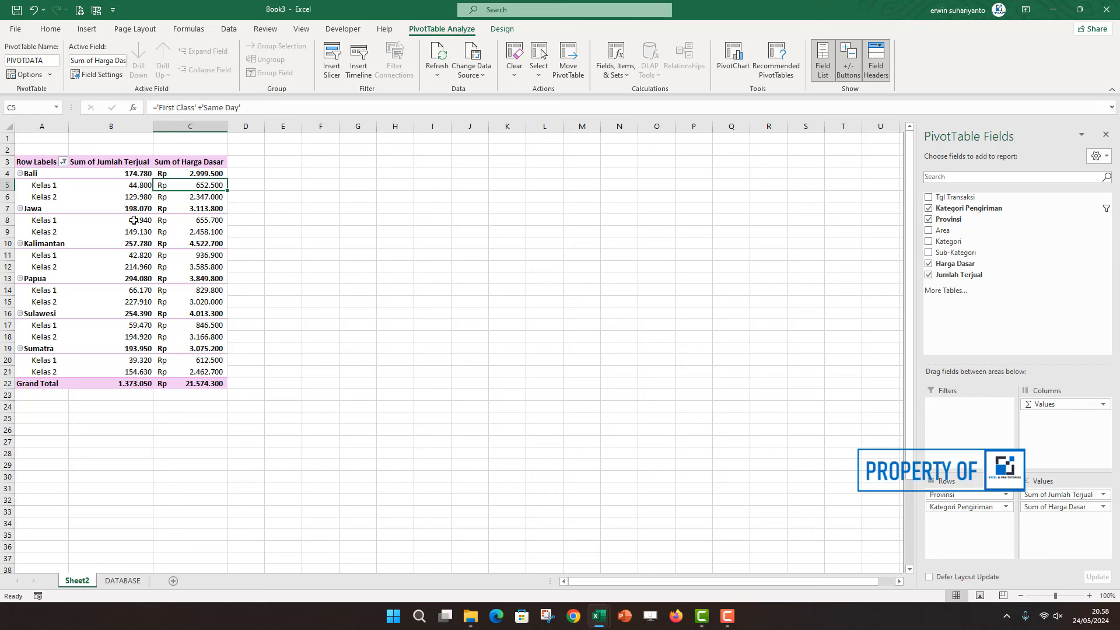
click(52, 188)
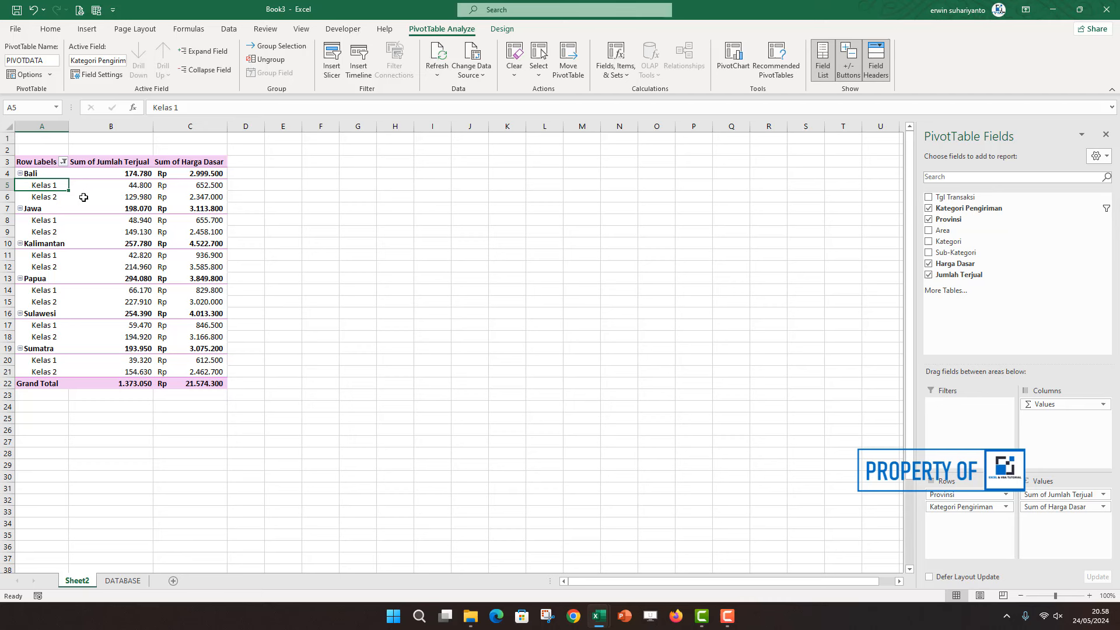
click(61, 197)
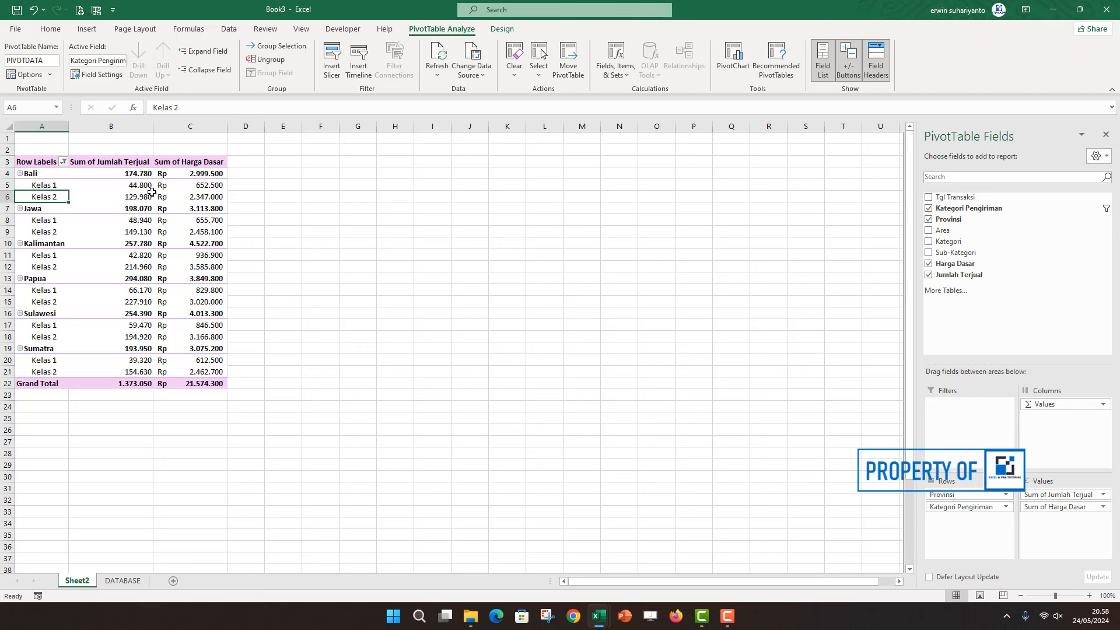
mouse_move(150, 204)
click(615, 62)
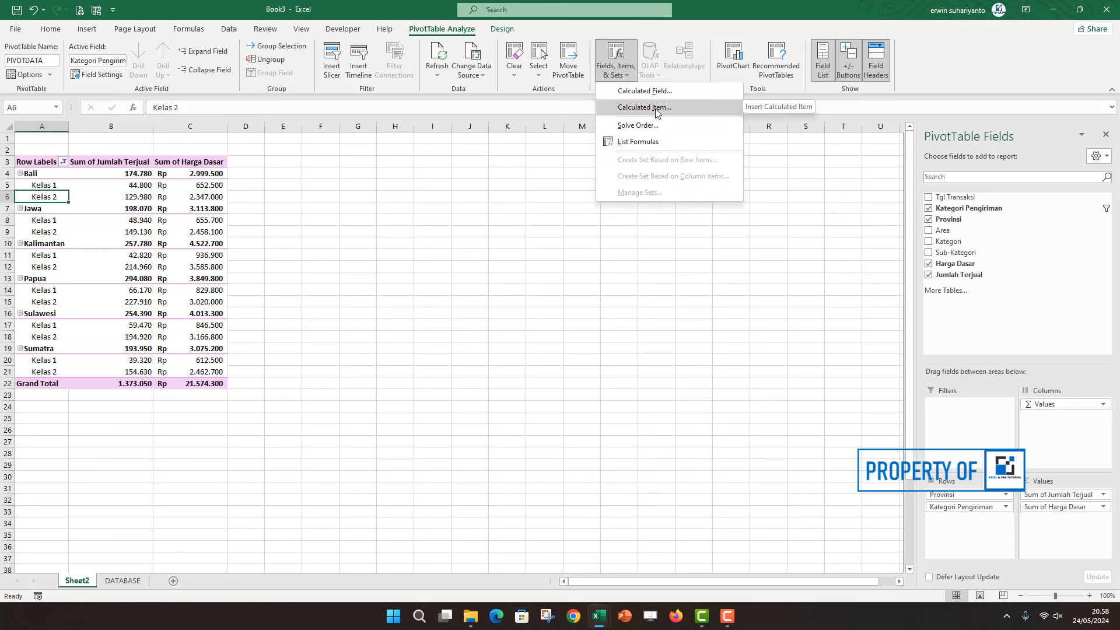
click(79, 193)
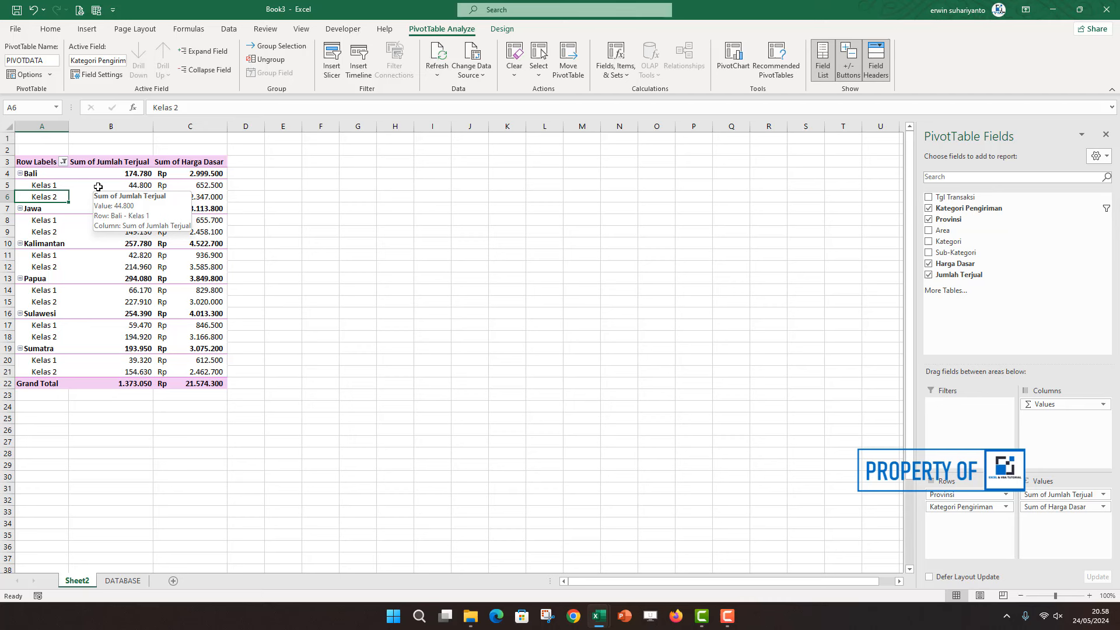
Select the Kategori Pengiriman row labels and list the PivotTable's calculated formulas on a new sheet
click(75, 193)
click(55, 191)
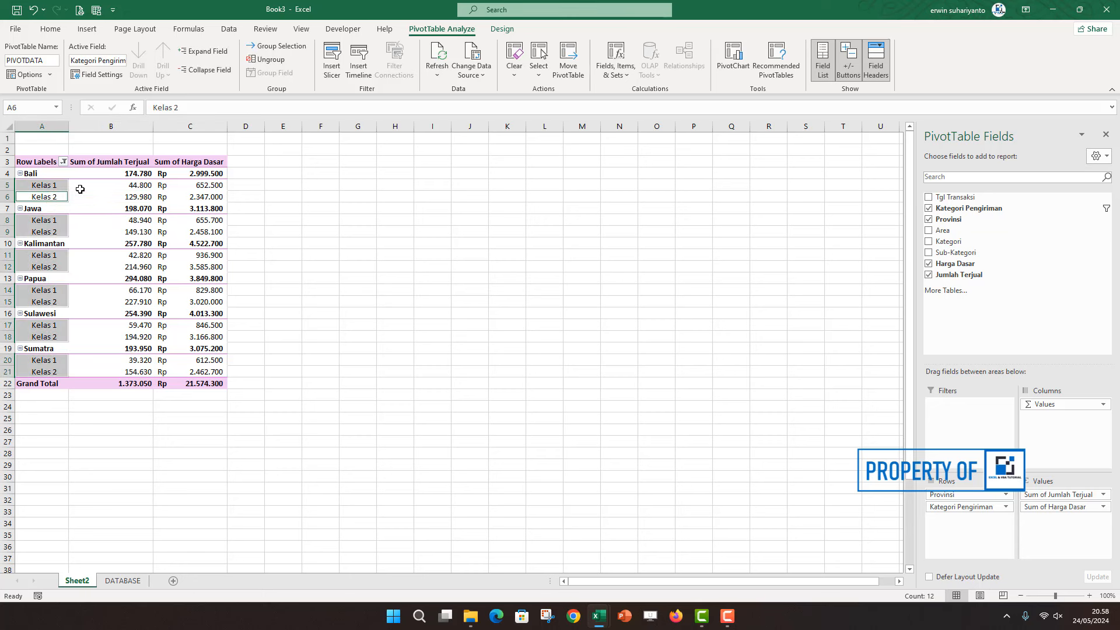
click(54, 197)
click(51, 179)
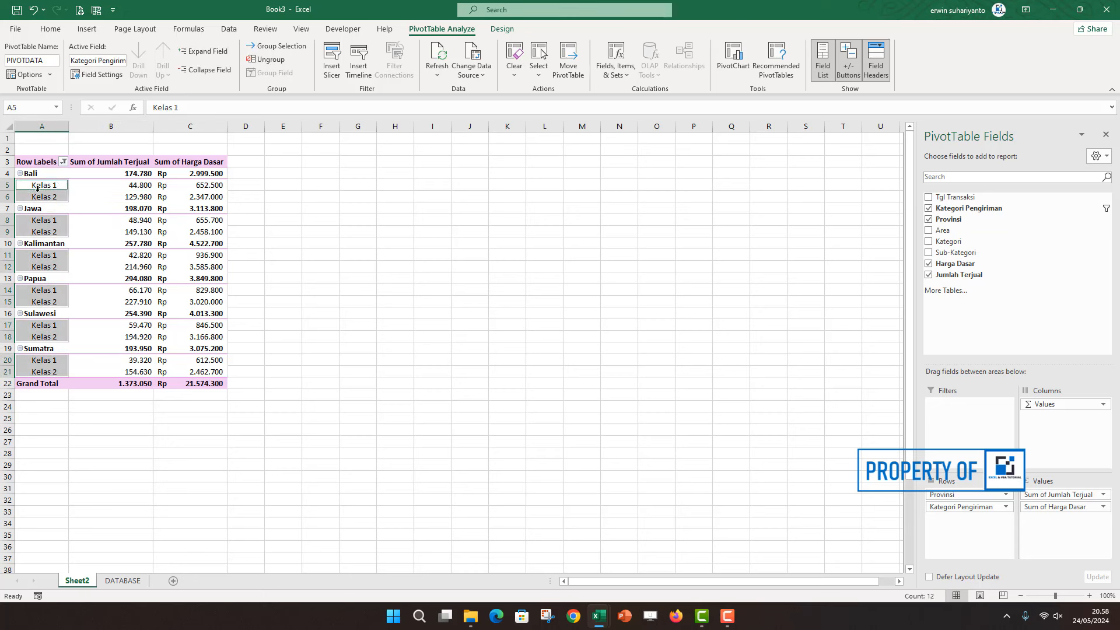
key(Return)
click(623, 71)
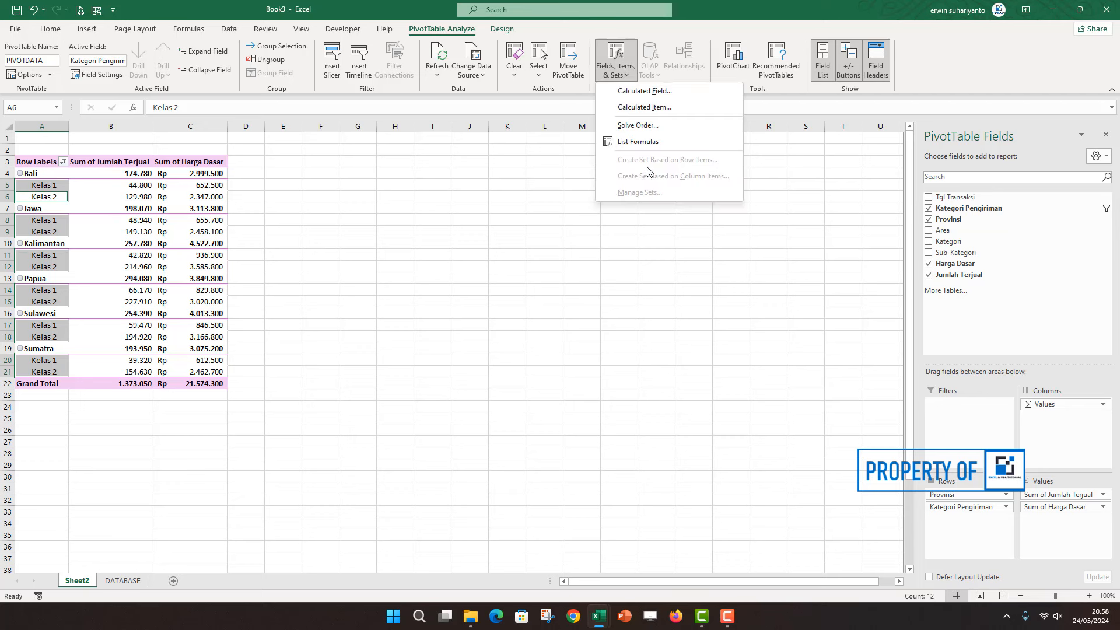
click(642, 143)
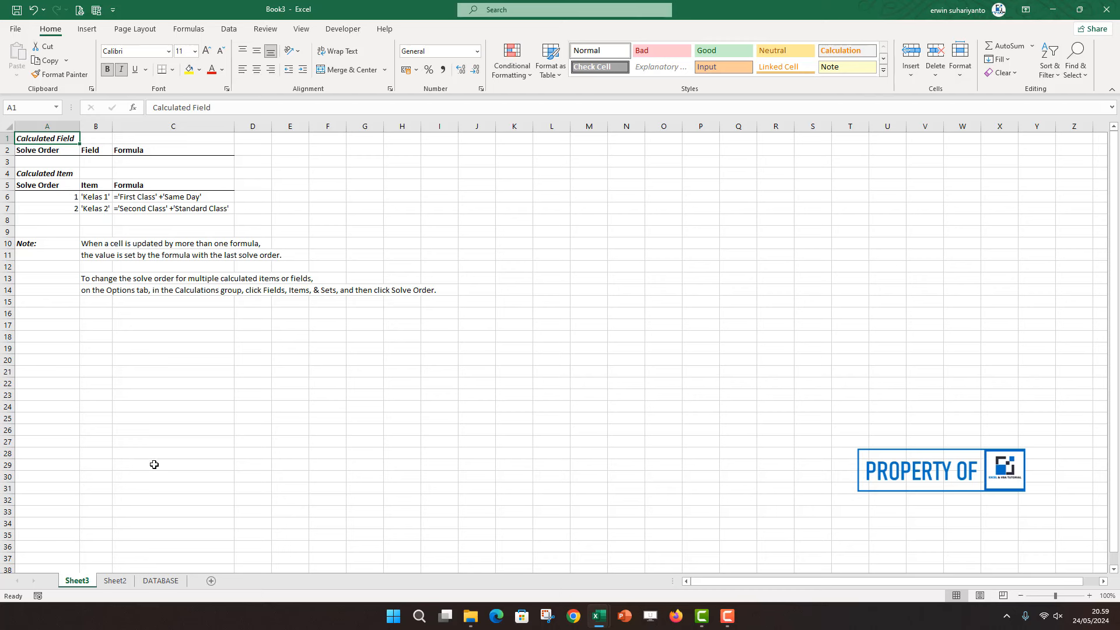
Return to the PivotTable on Sheet2 and check the formula behind Bali's Kelas 1 value
click(115, 581)
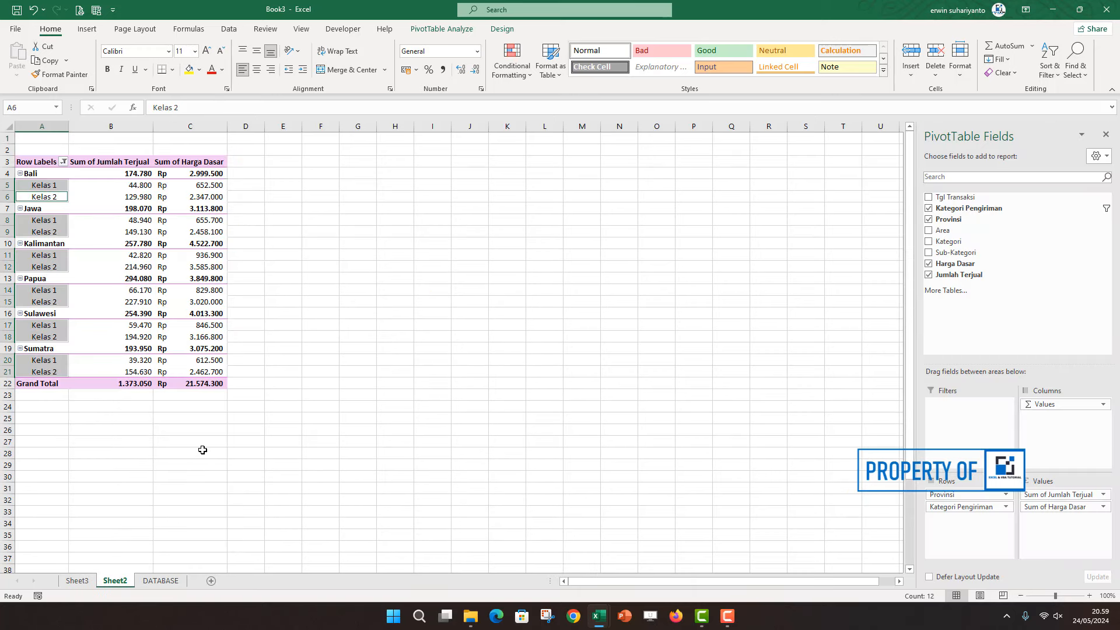
click(80, 230)
click(58, 184)
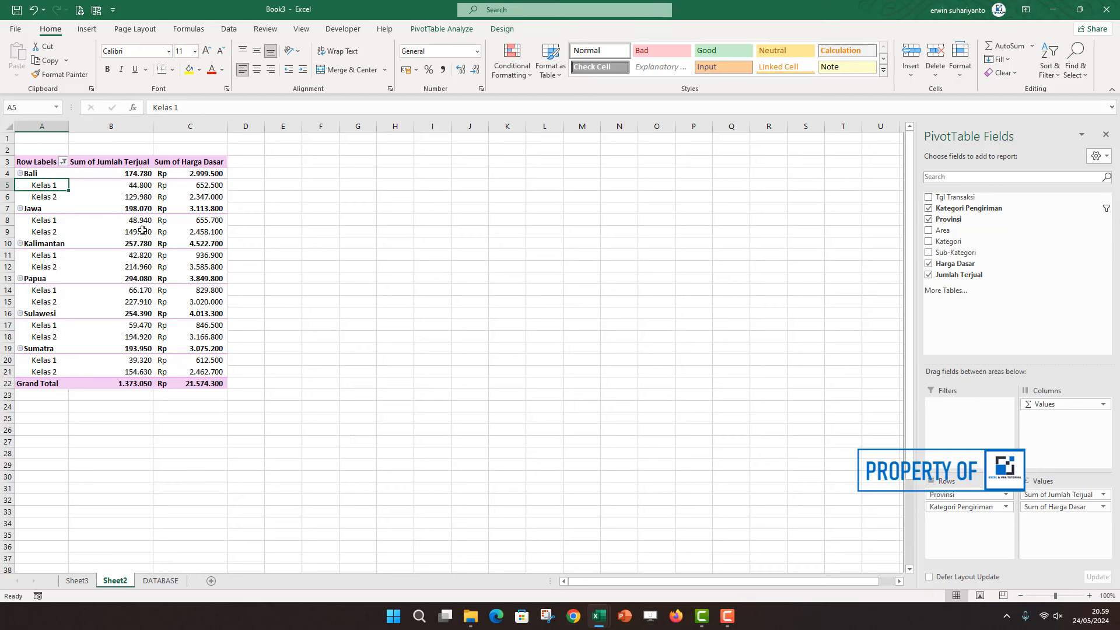
click(334, 207)
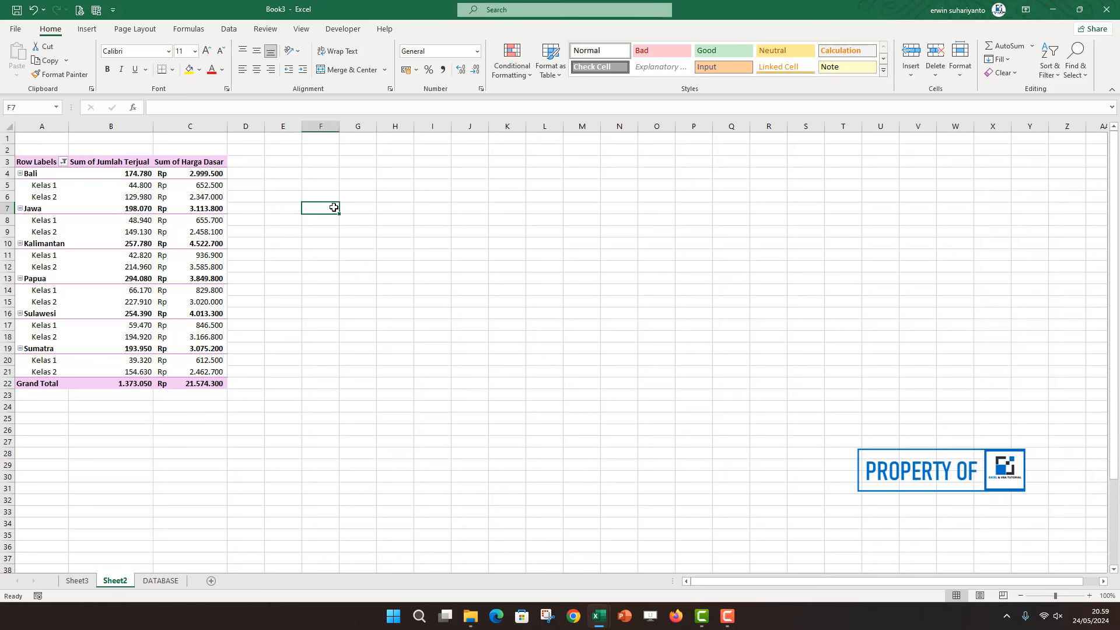
click(140, 184)
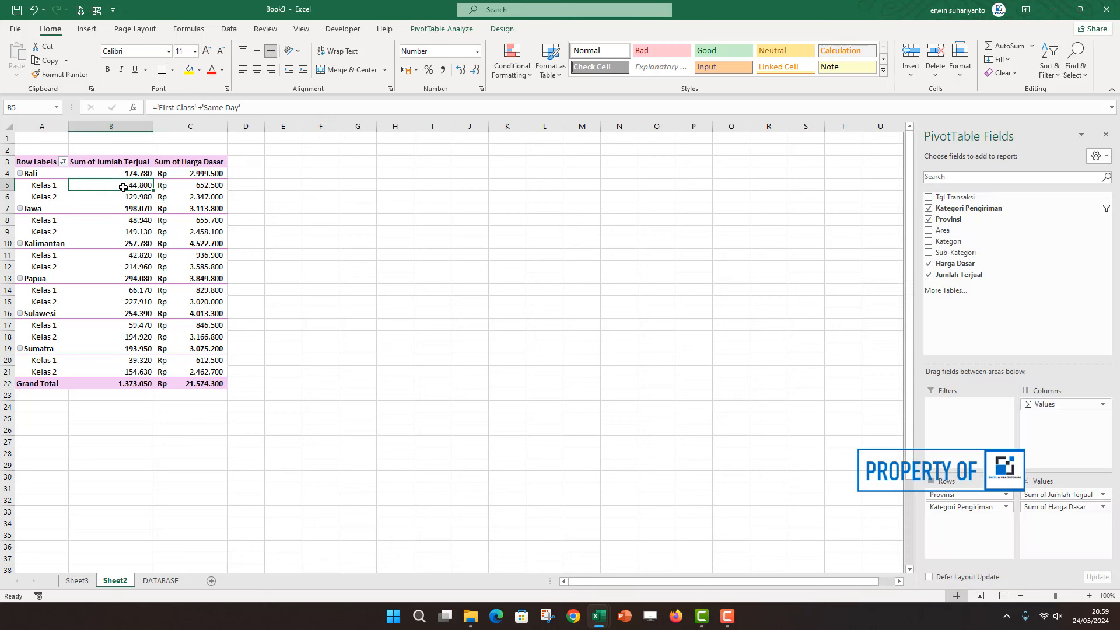
click(292, 204)
click(56, 187)
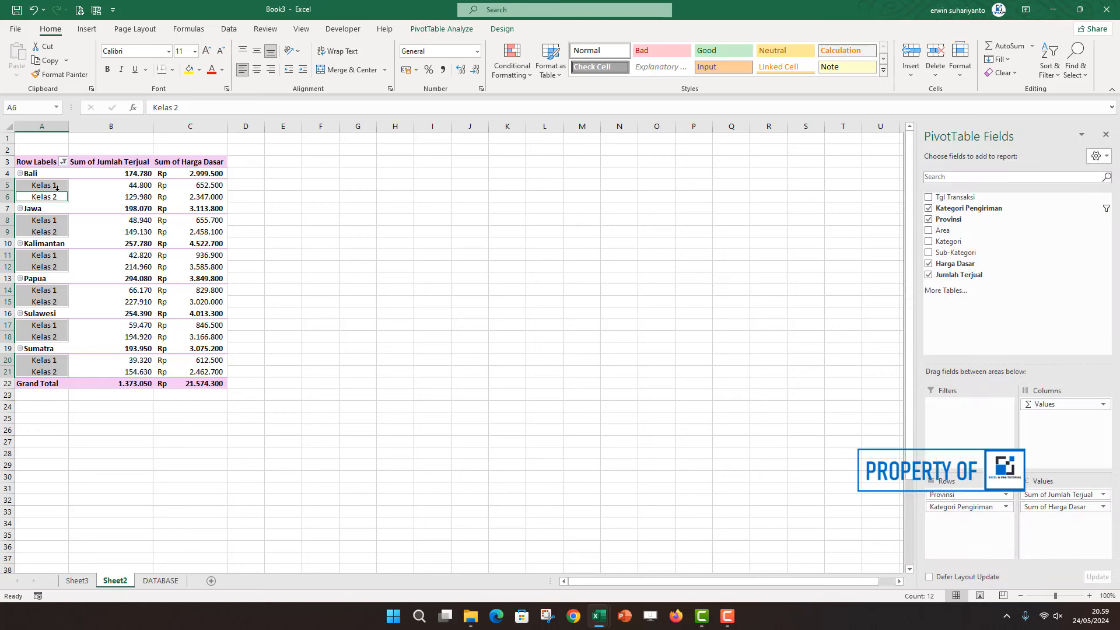
click(432, 31)
click(604, 75)
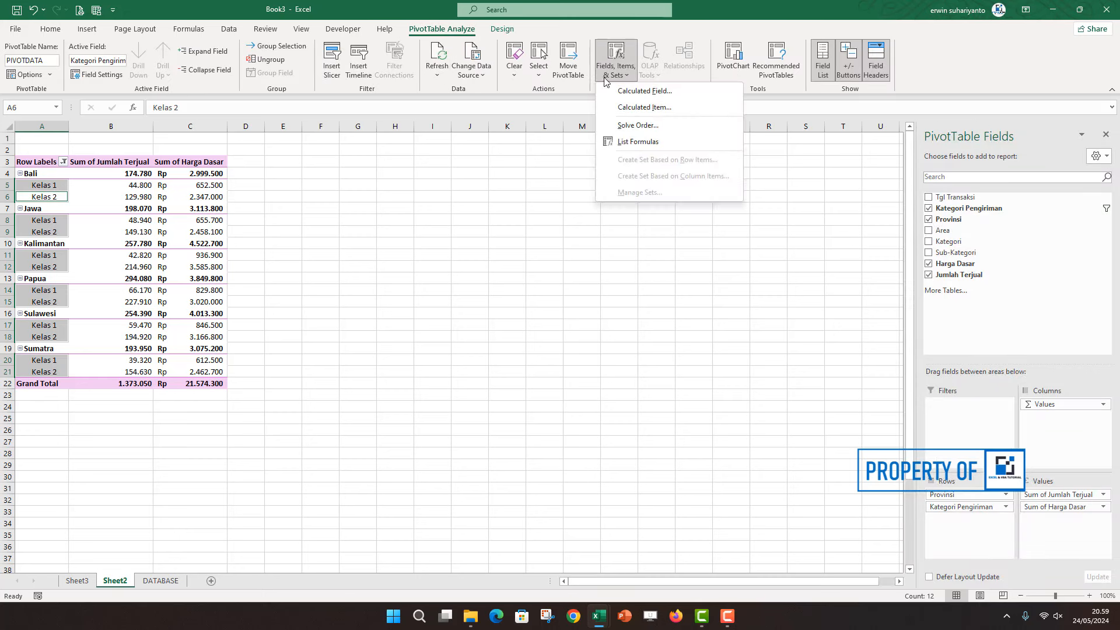
click(431, 197)
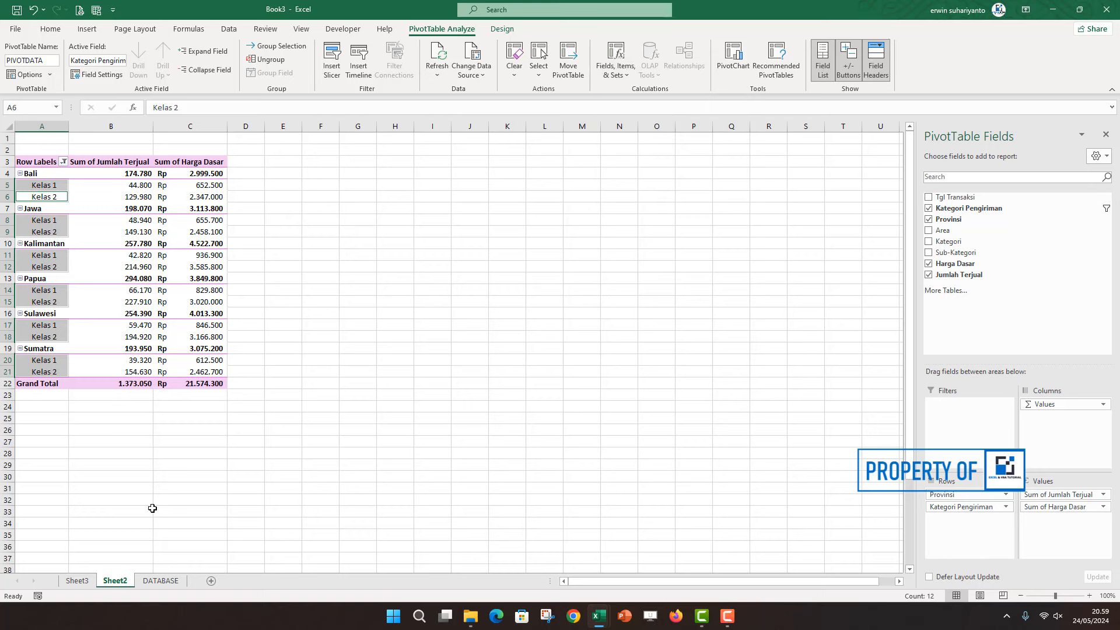
Create a second PivotTable on a new worksheet from the TABELPIVOT table in the DATABASE sheet
click(164, 581)
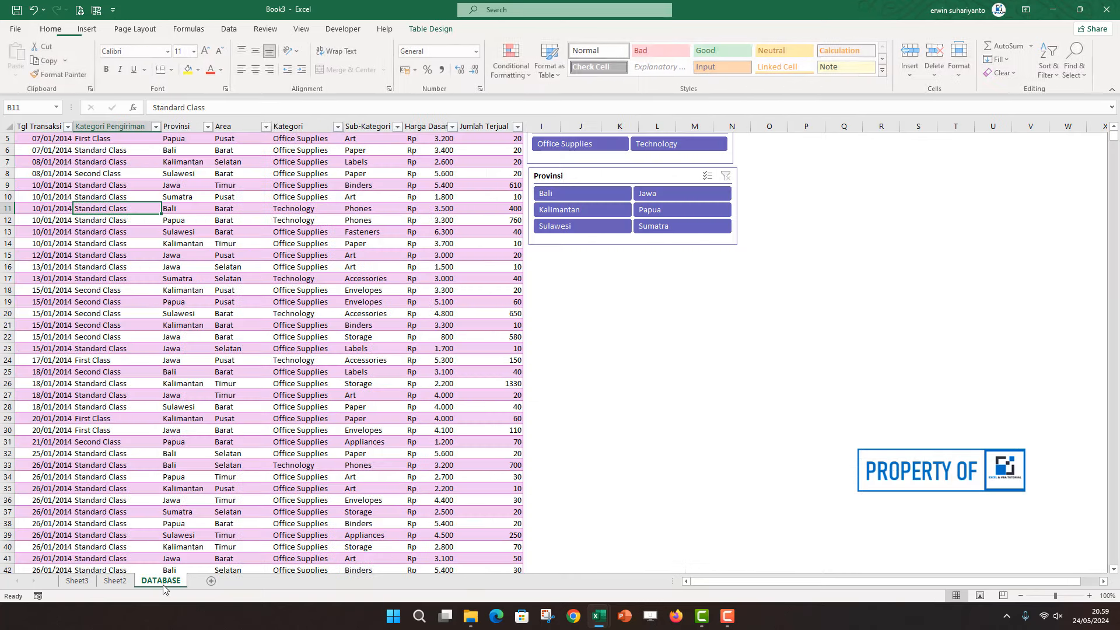
click(137, 248)
click(87, 29)
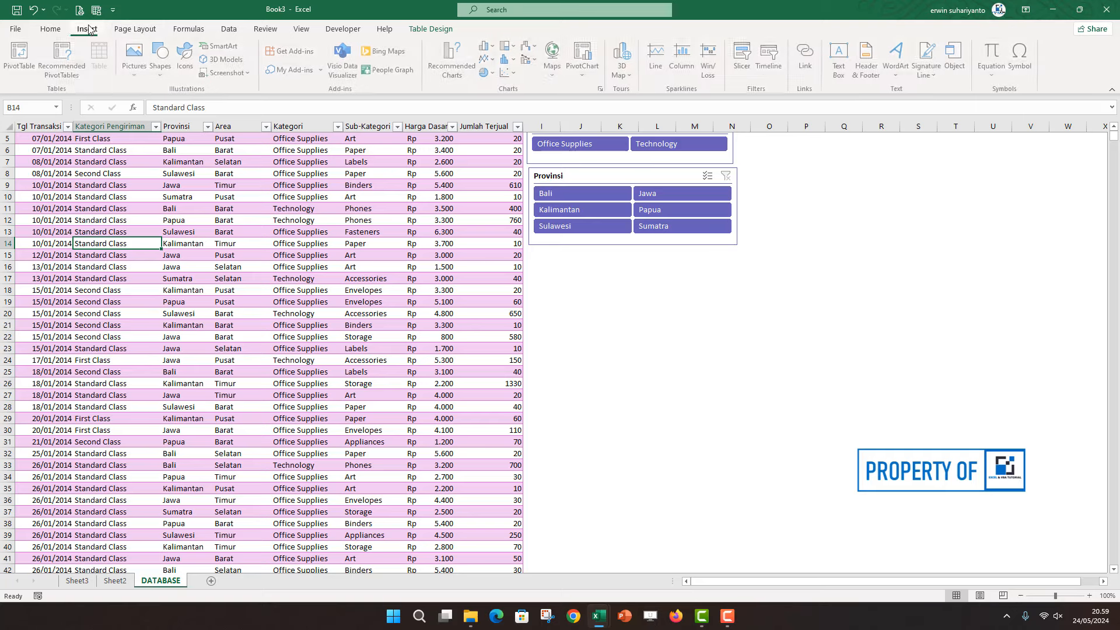
click(20, 57)
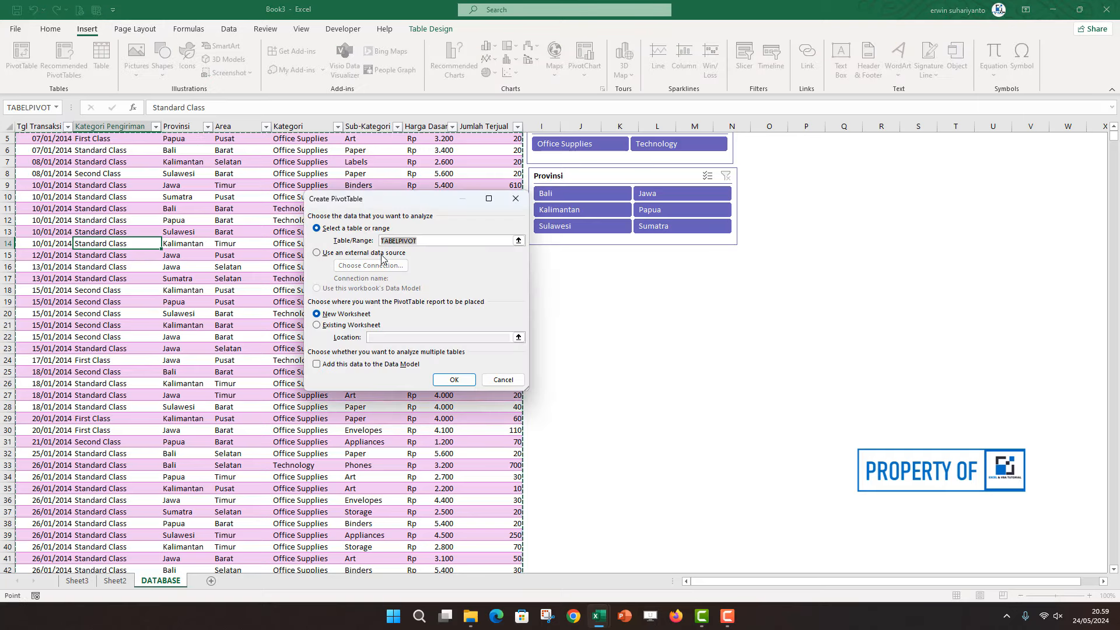
click(454, 379)
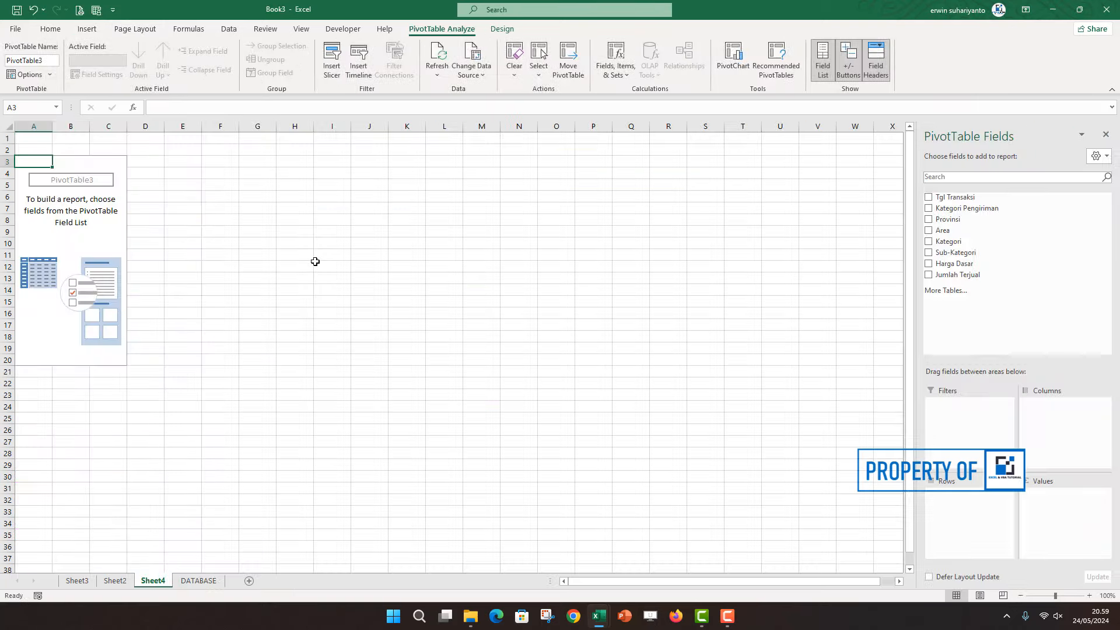
click(617, 69)
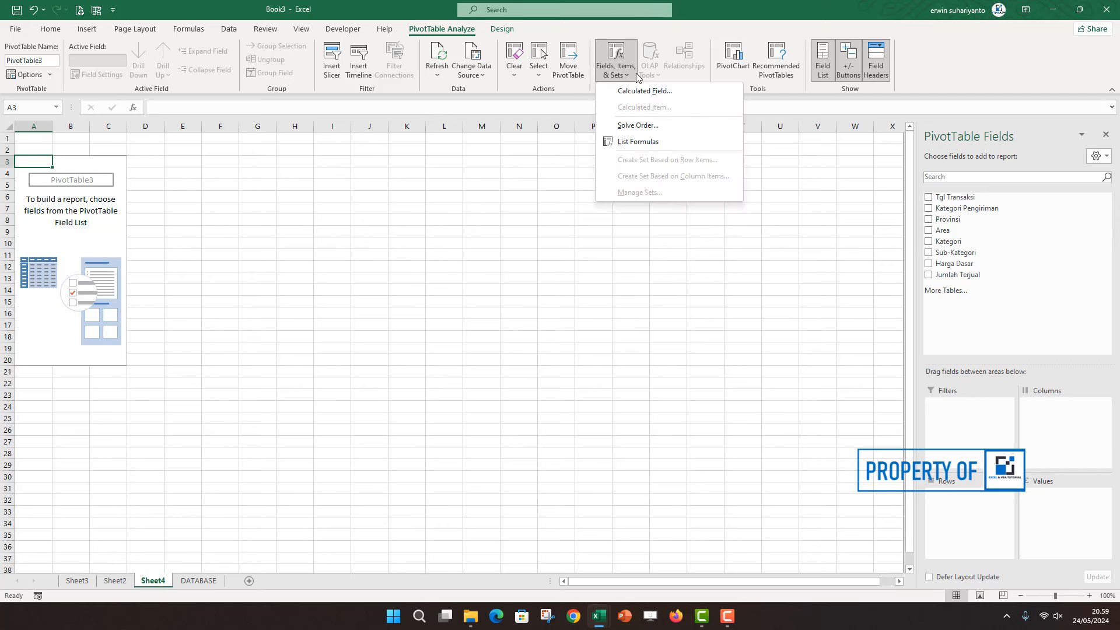
click(96, 233)
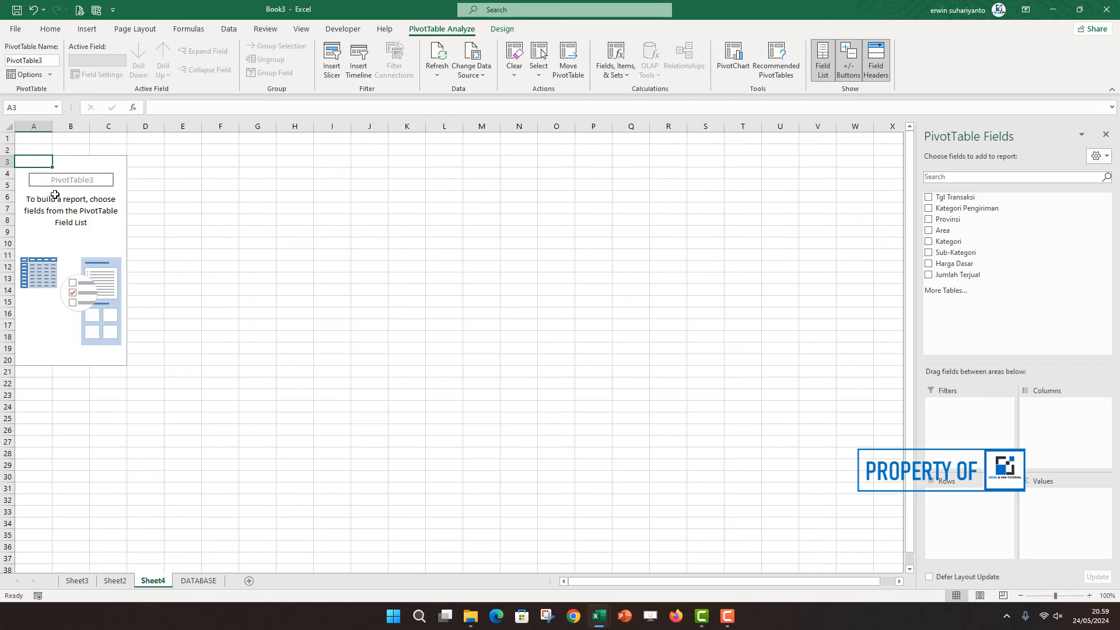
click(70, 184)
click(63, 228)
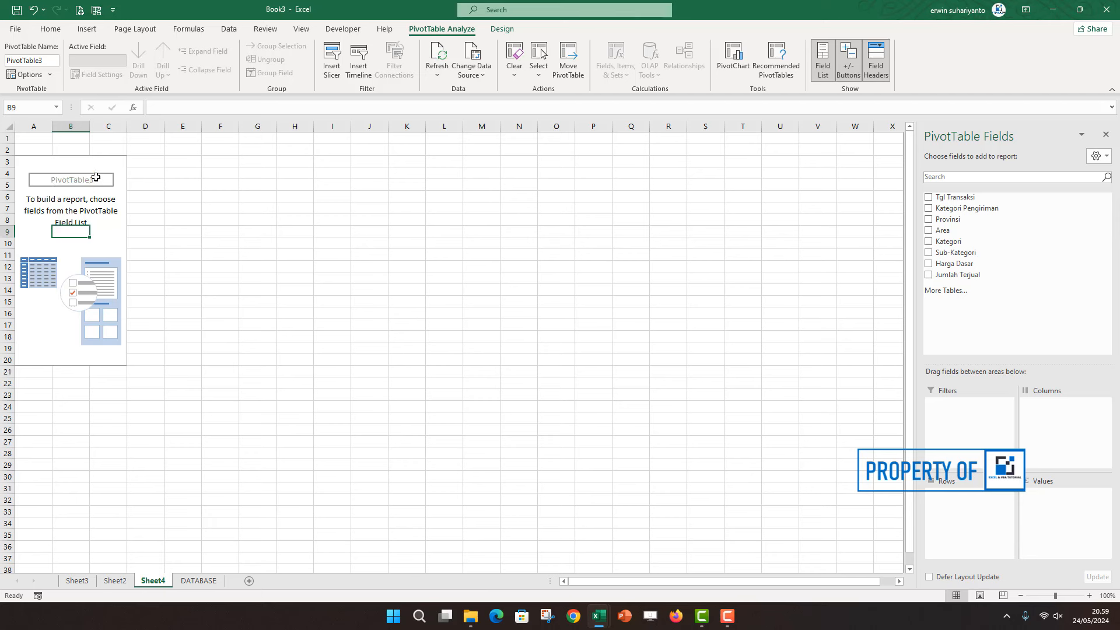
click(70, 223)
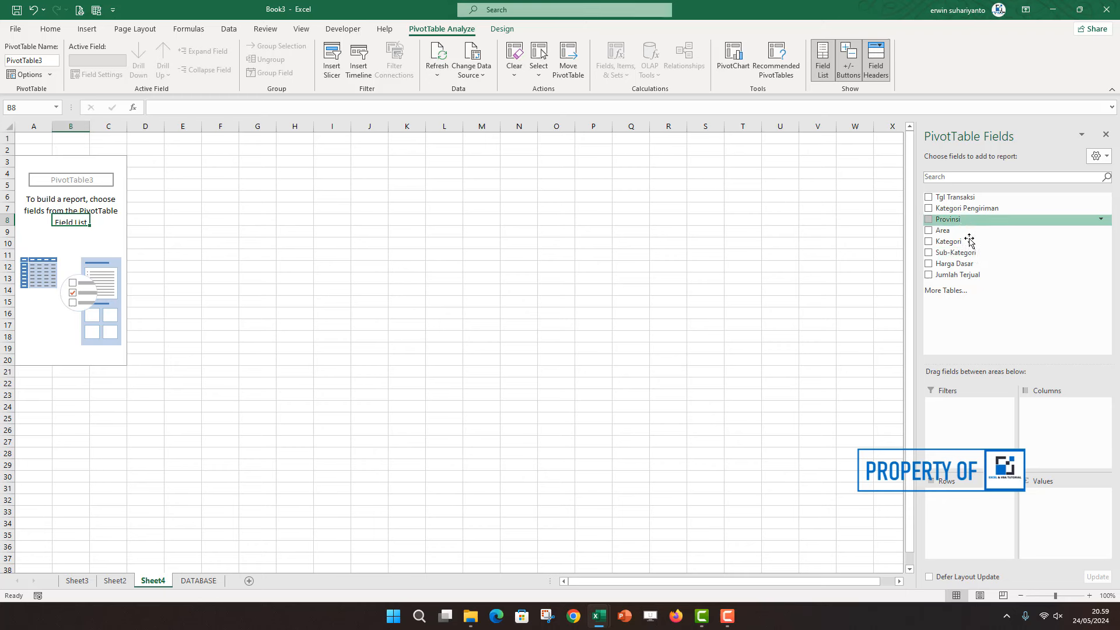
Place Sub-Kategori in the rows and sum Harga Dasar and Jumlah Terjual as values in the new PivotTable
drag(964, 252, 973, 496)
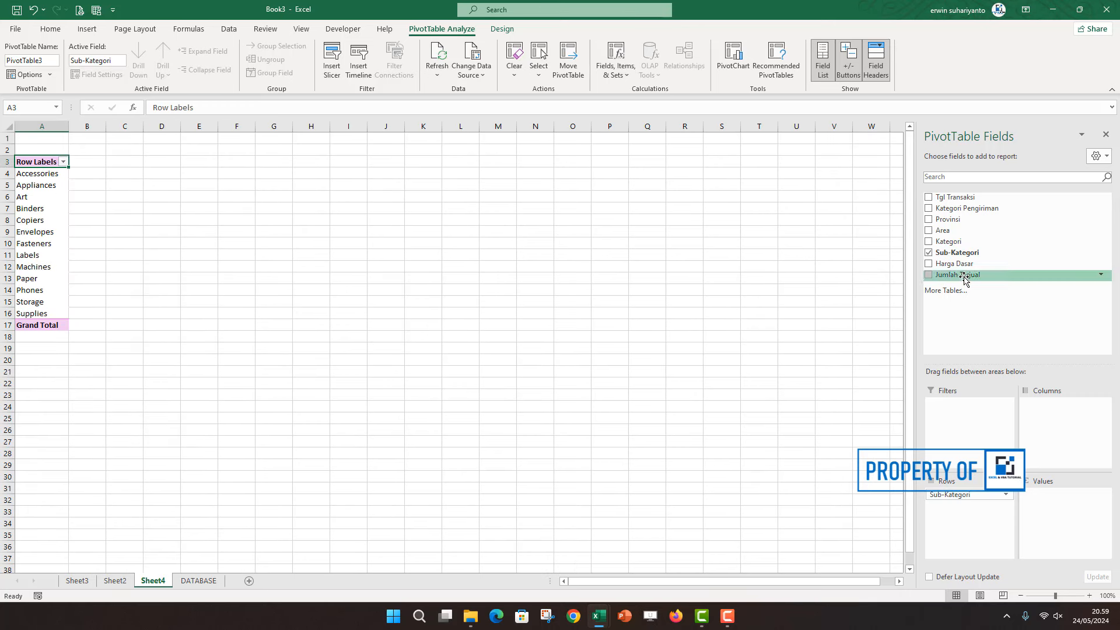
drag(961, 269, 1083, 502)
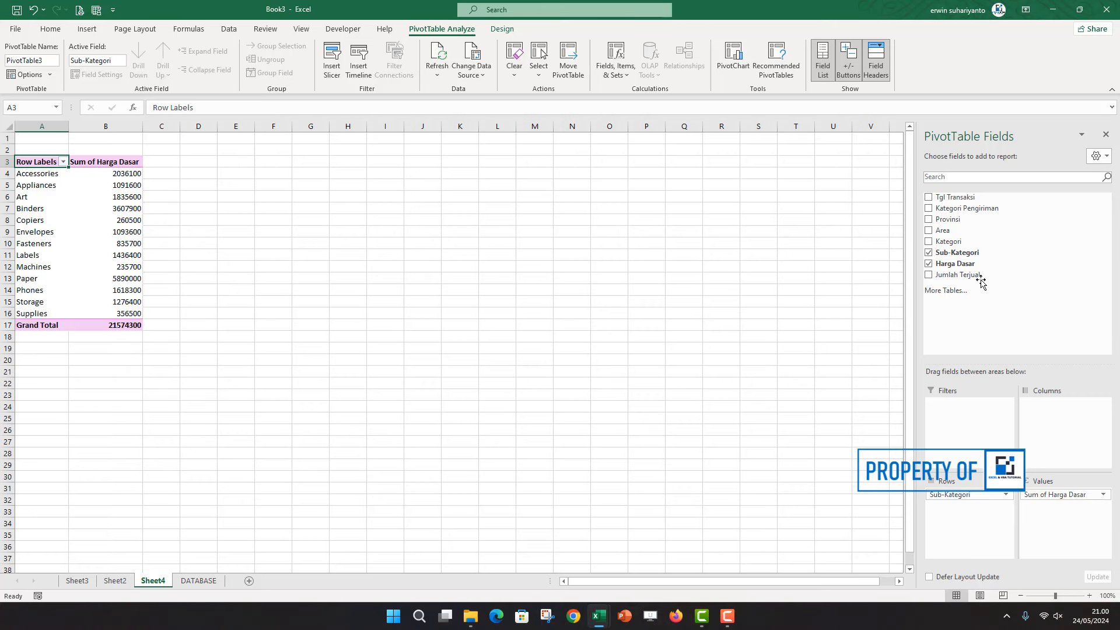
drag(980, 274, 1067, 507)
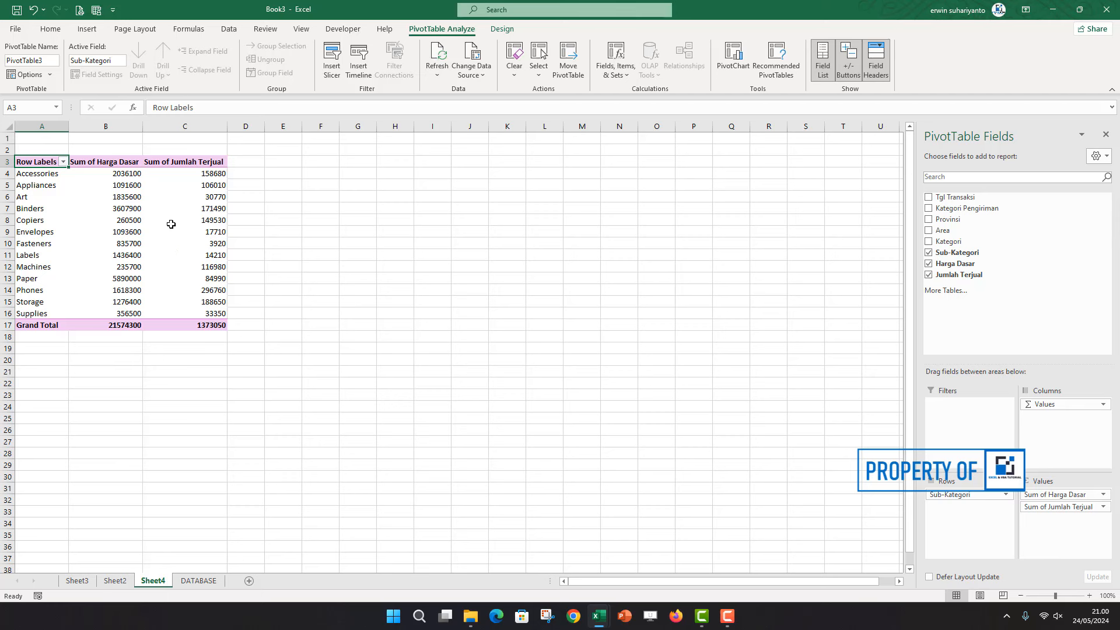
Review the Harga Dasar and Jumlah Terjual sum columns and slightly widen the empty column D beside them
click(110, 208)
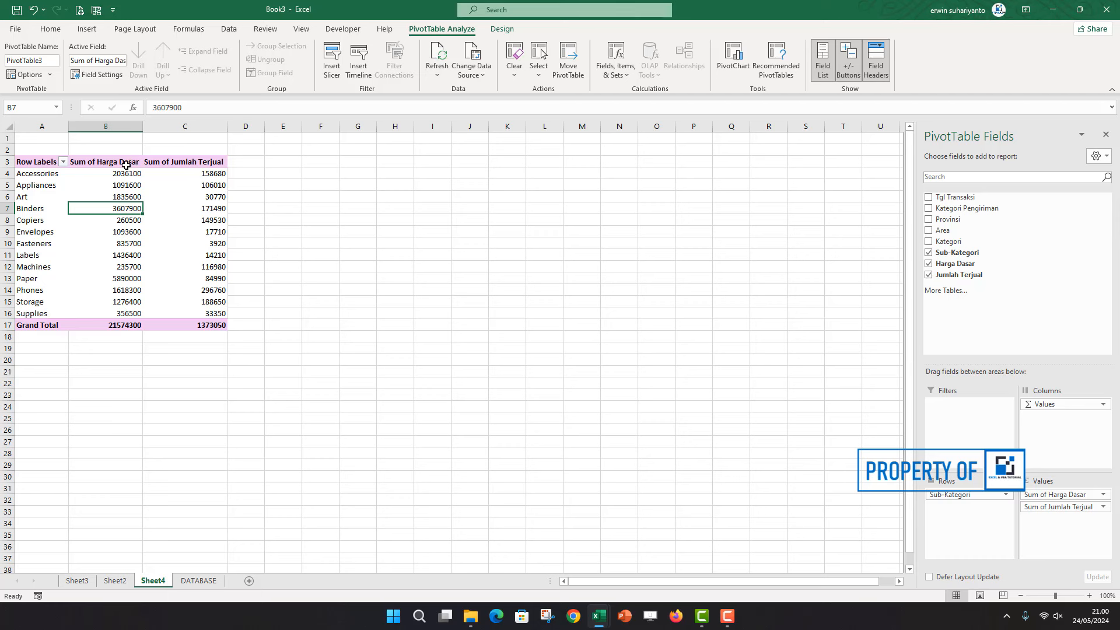
click(114, 163)
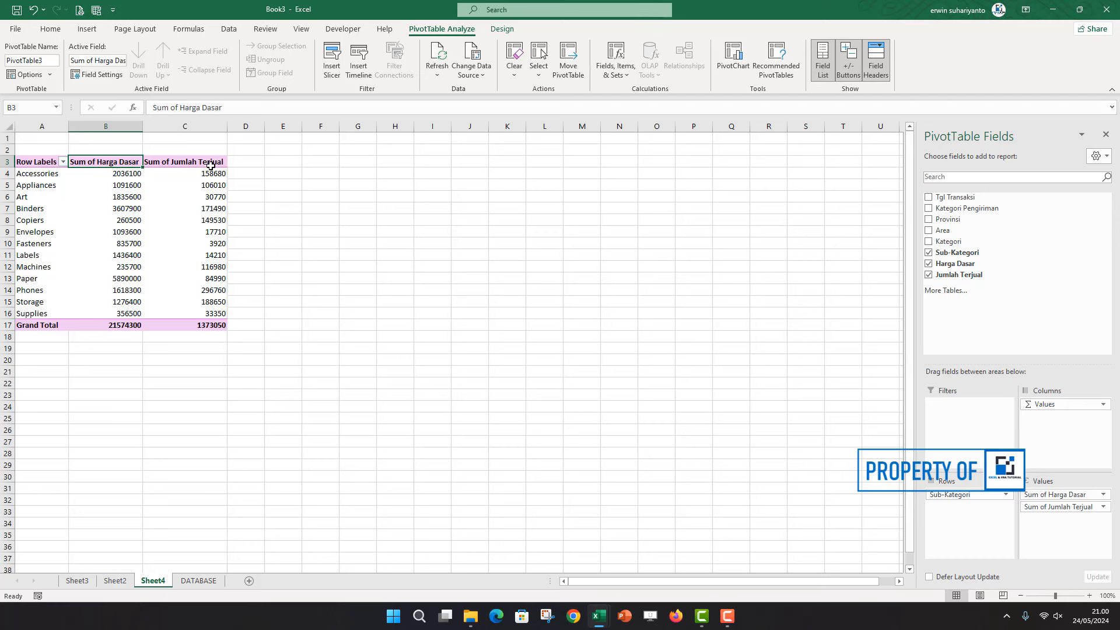
key(Right)
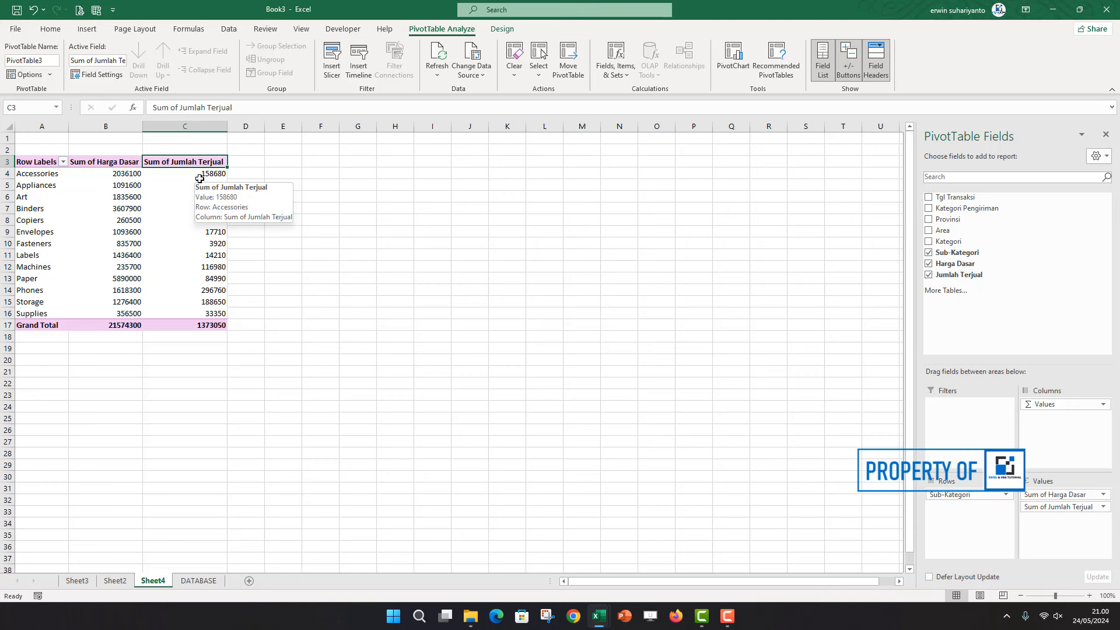
drag(265, 126, 276, 127)
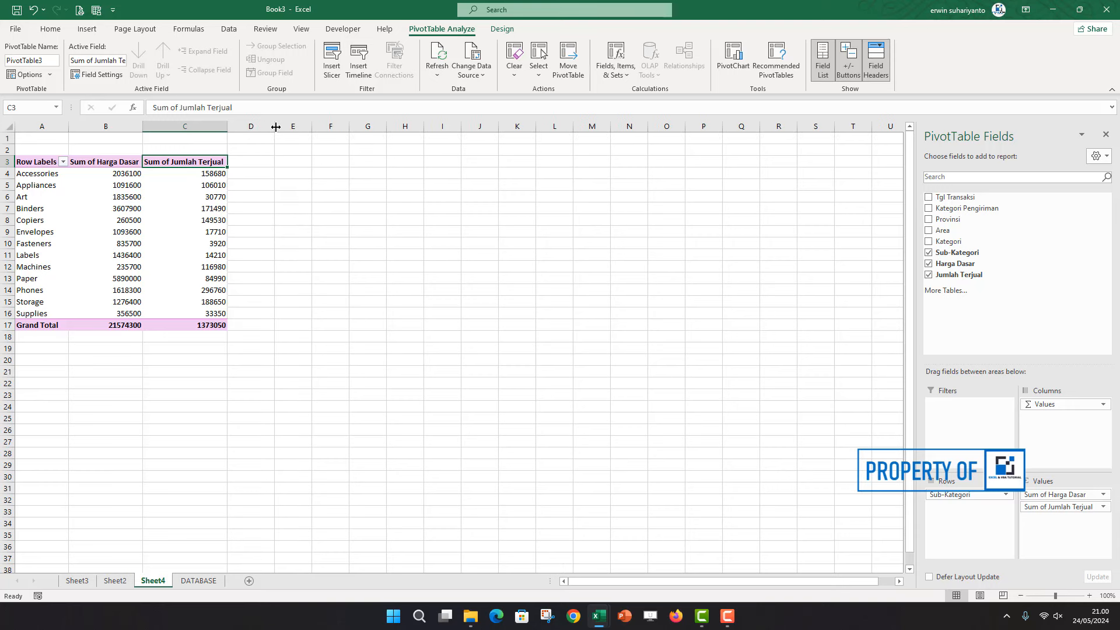
click(253, 165)
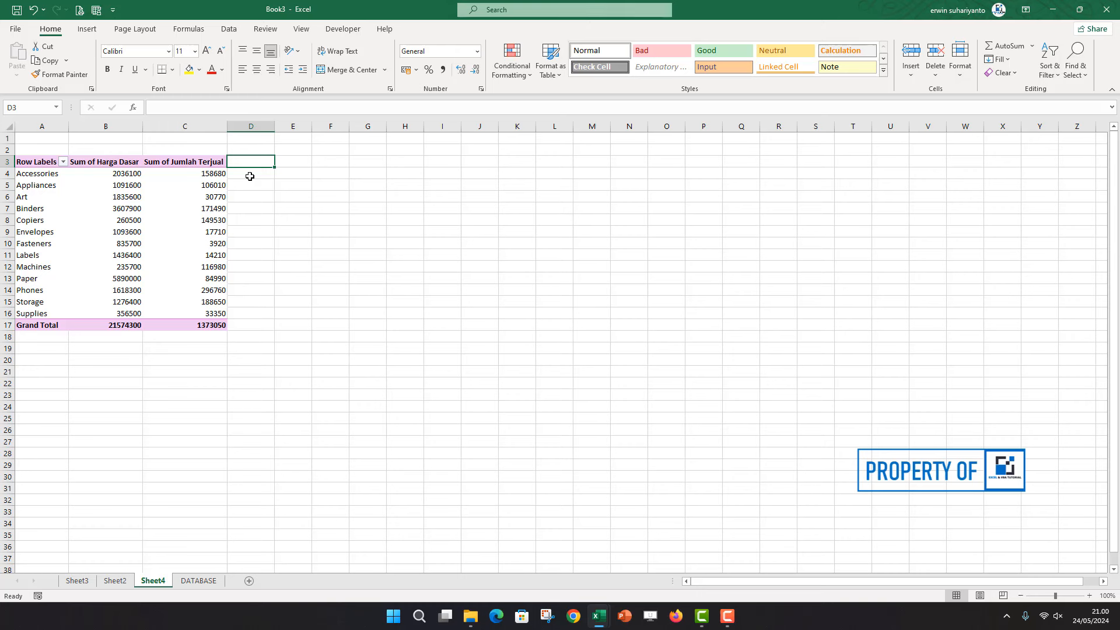
click(254, 175)
click(19, 220)
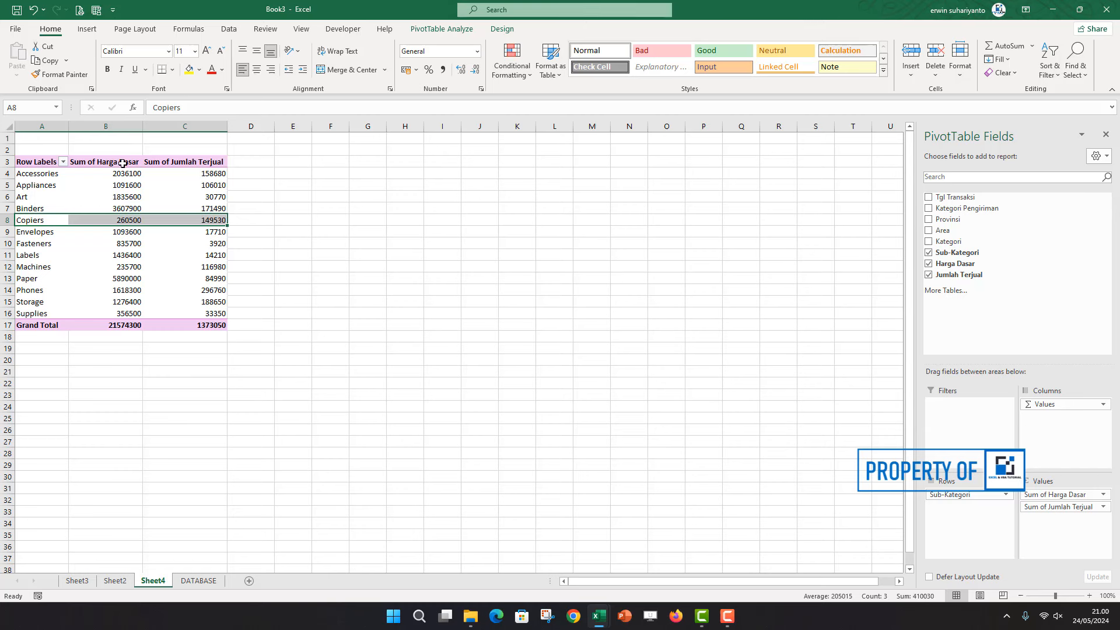
Format the Sum of Harga Dasar values, including the grand total, as Rp accounting amounts without decimals
drag(128, 163, 117, 274)
drag(120, 175, 125, 325)
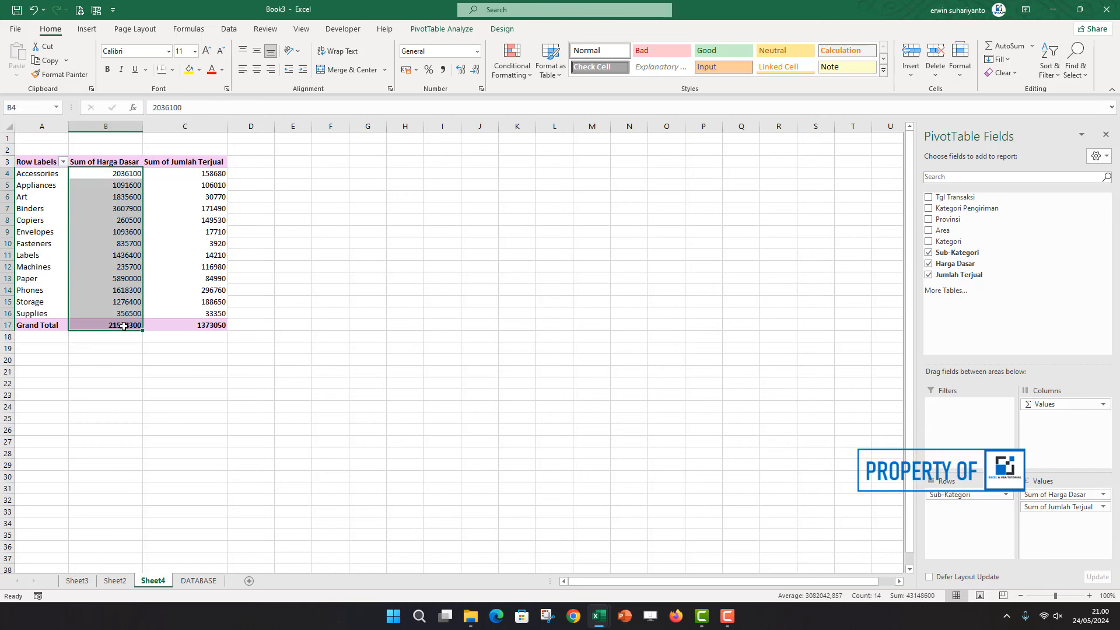
click(415, 70)
click(443, 83)
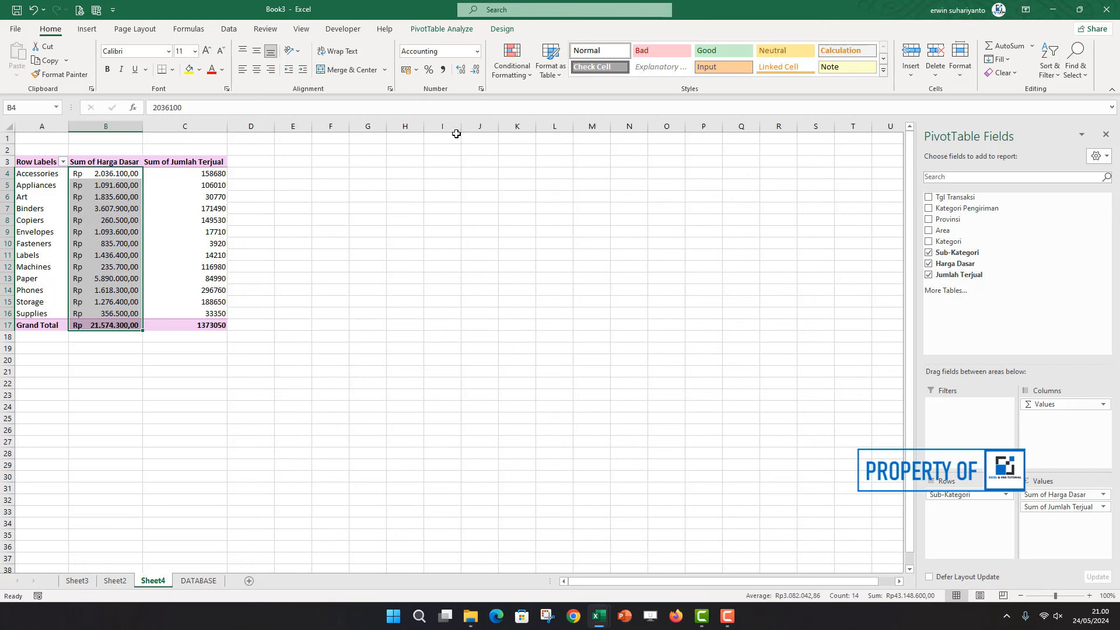
click(475, 70)
click(475, 70)
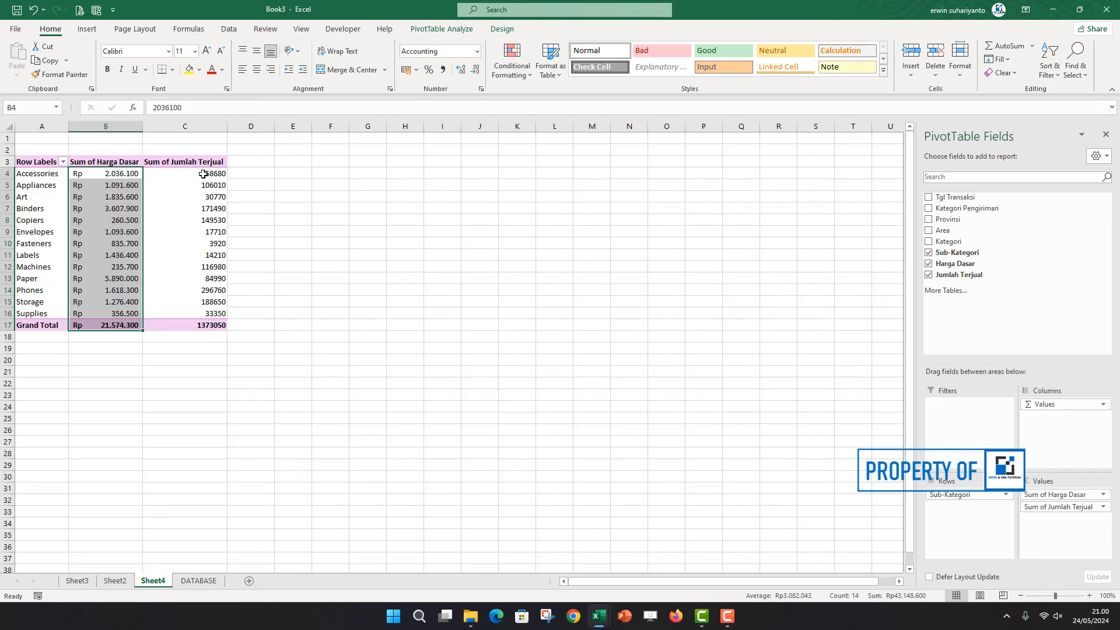
Format the Sum of Jumlah Terjual values, including the grand total, with thousands separators and no decimals
drag(204, 173, 201, 325)
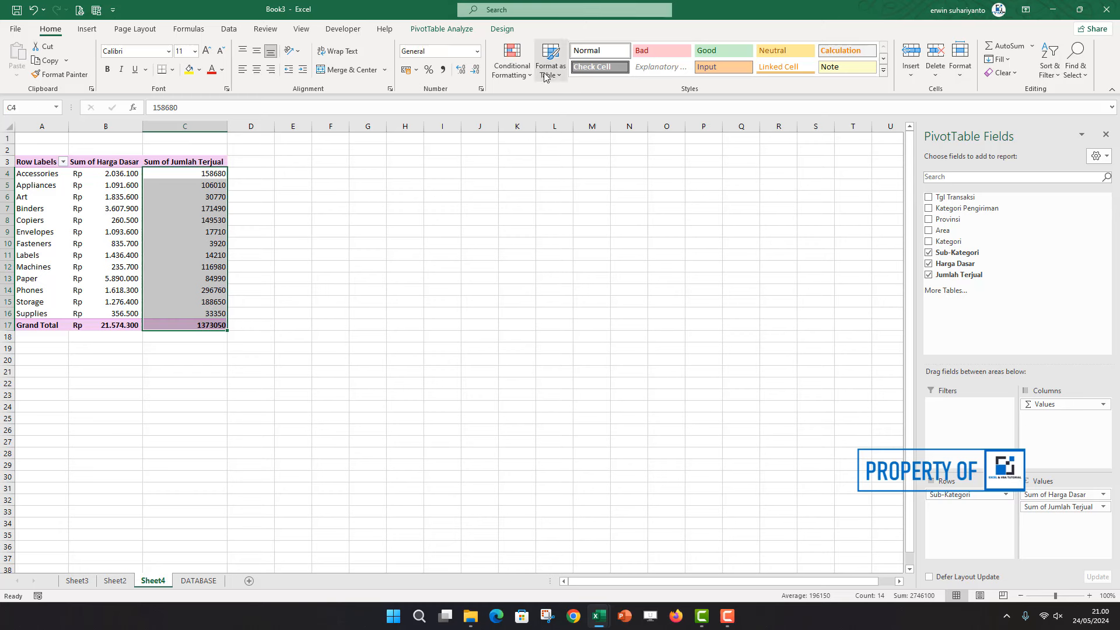
click(481, 88)
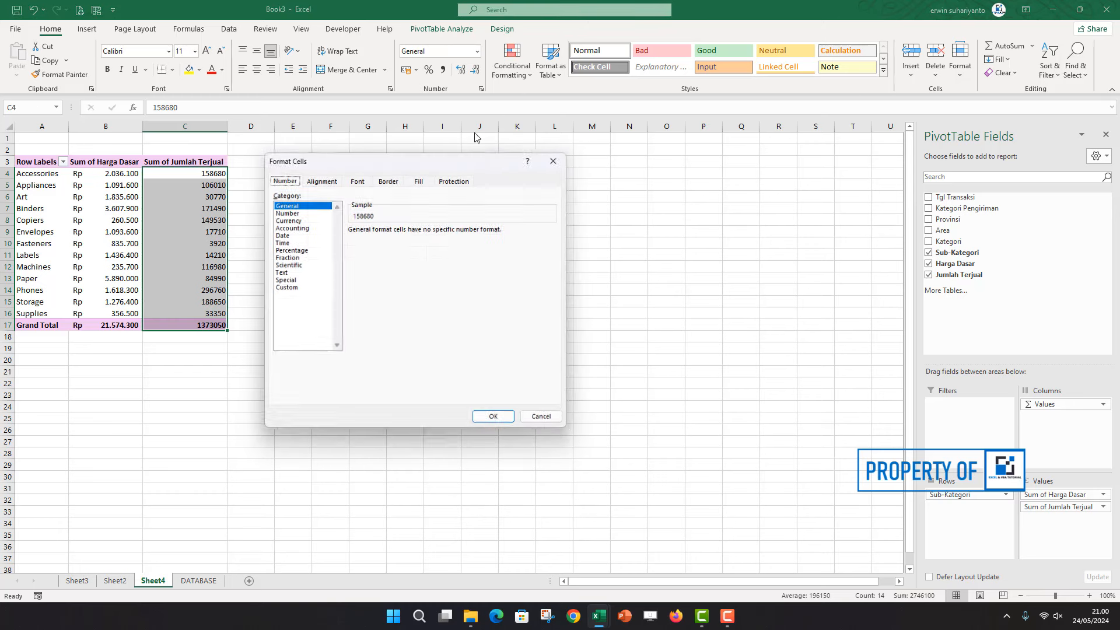
click(568, 151)
click(443, 70)
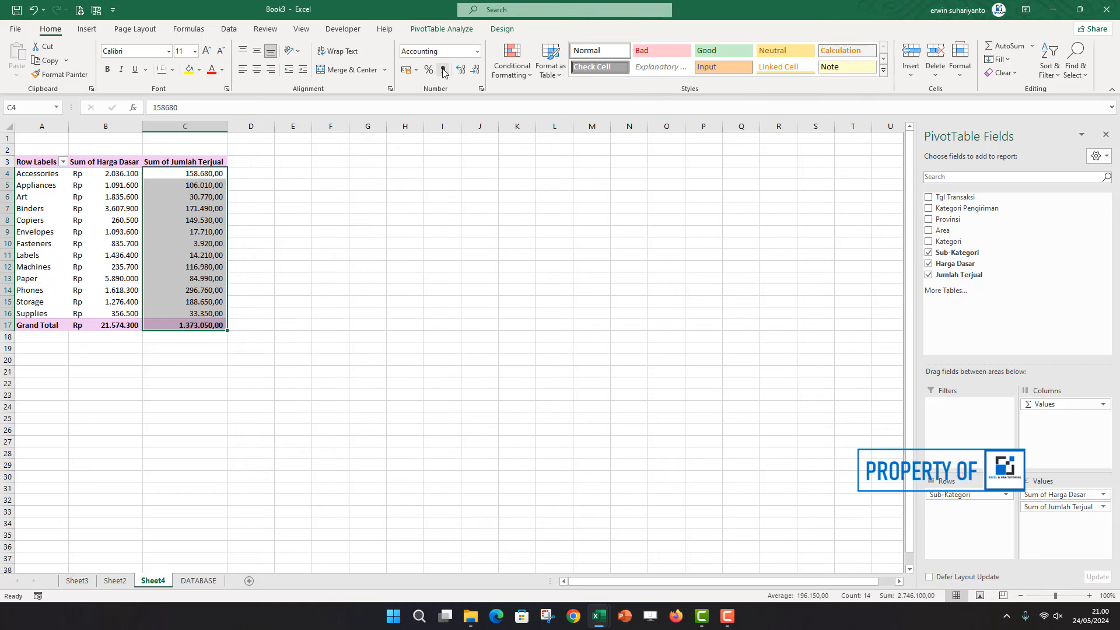
click(475, 70)
click(476, 70)
click(292, 200)
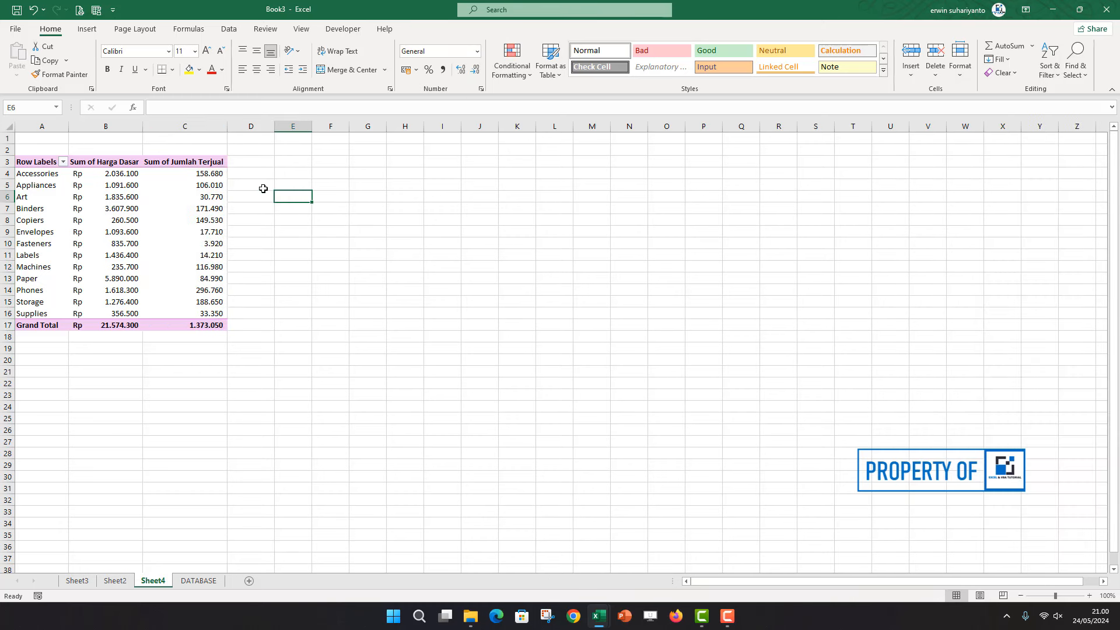
Start a new calculated field in the Sub-Kategori PivotTable and name it Pendapatan Kotor
click(113, 197)
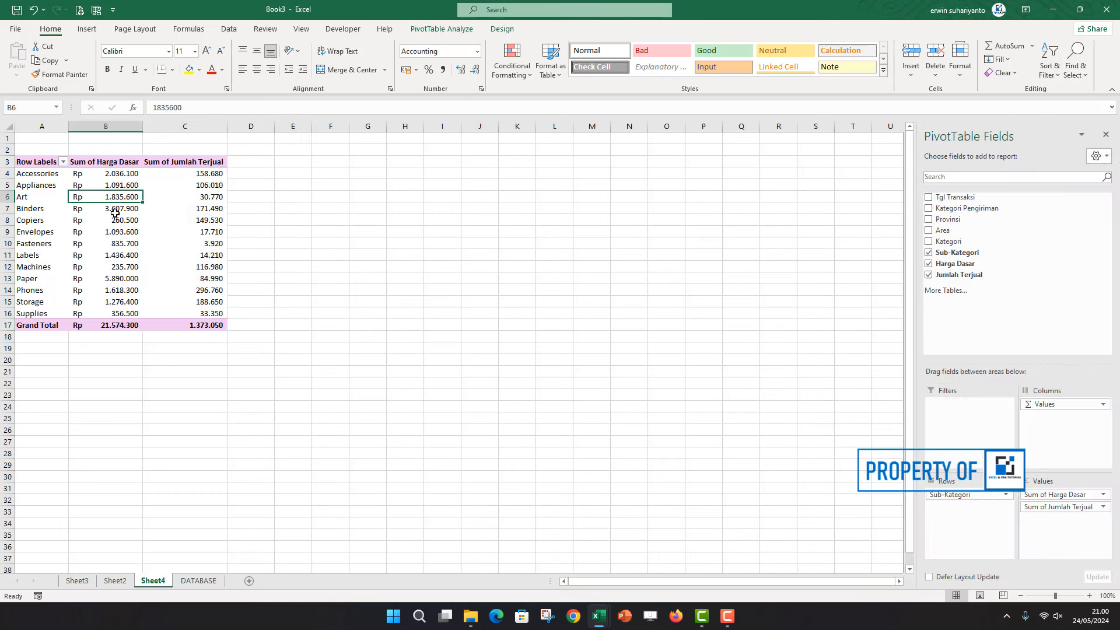
click(459, 30)
click(625, 68)
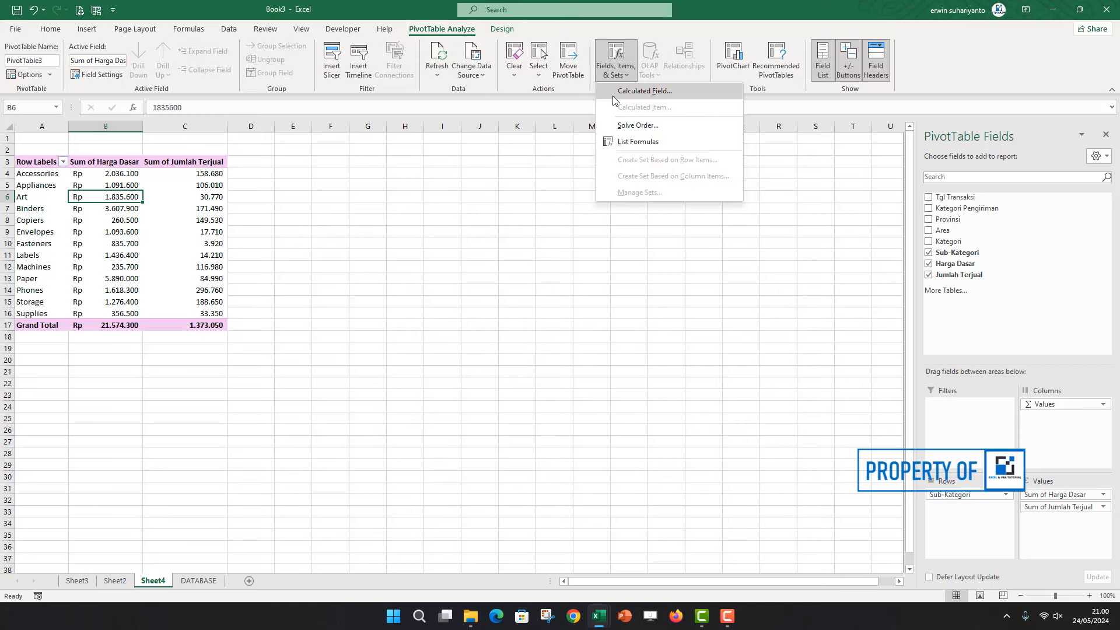
click(637, 97)
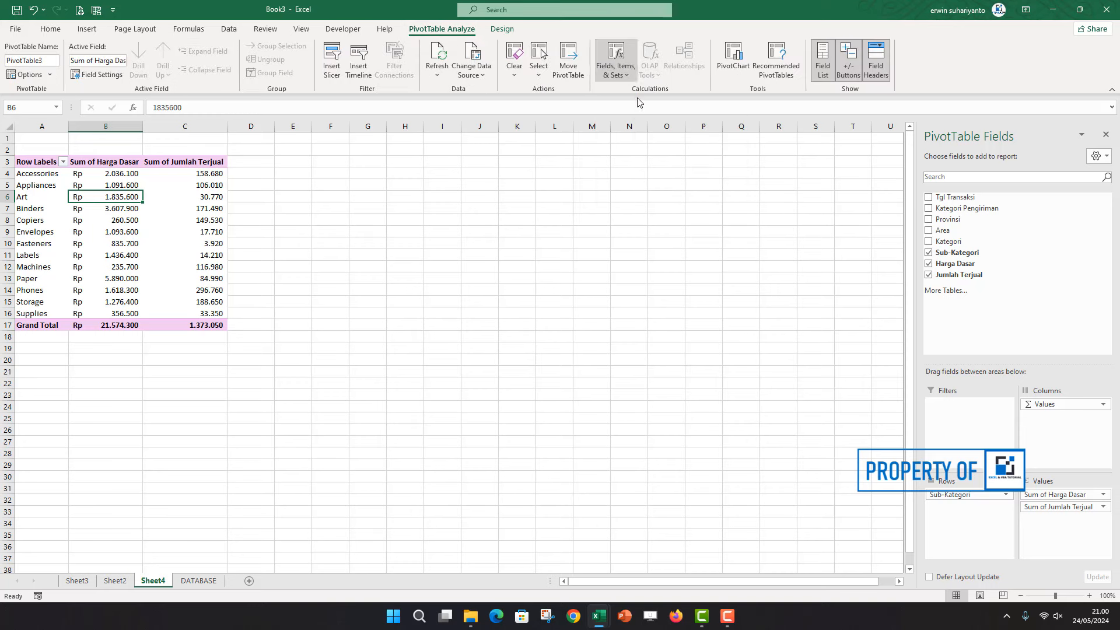
drag(425, 214, 418, 180)
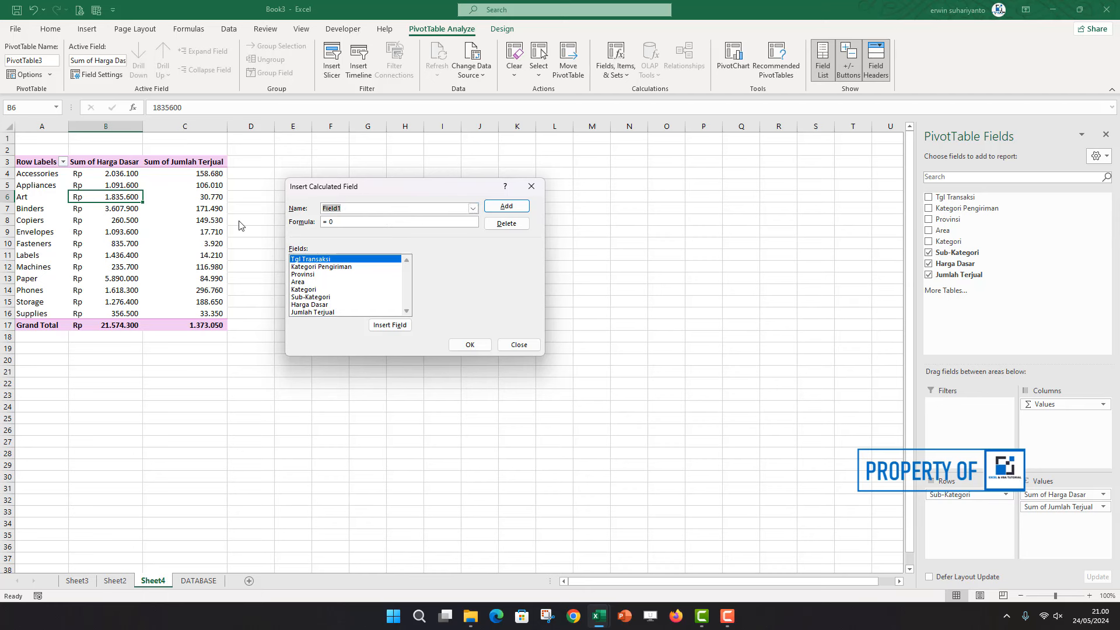
key(BackSpace)
text(T)
key(BackSpace)
key(BackSpace)
key(BackSpace)
key(BackSpace)
key(BackSpace)
key(BackSpace)
key(BackSpace)
key(BackSpace)
key(BackSpace)
key(BackSpace)
key(BackSpace)
key(BackSpace)
text(Pendapatan Kotor)
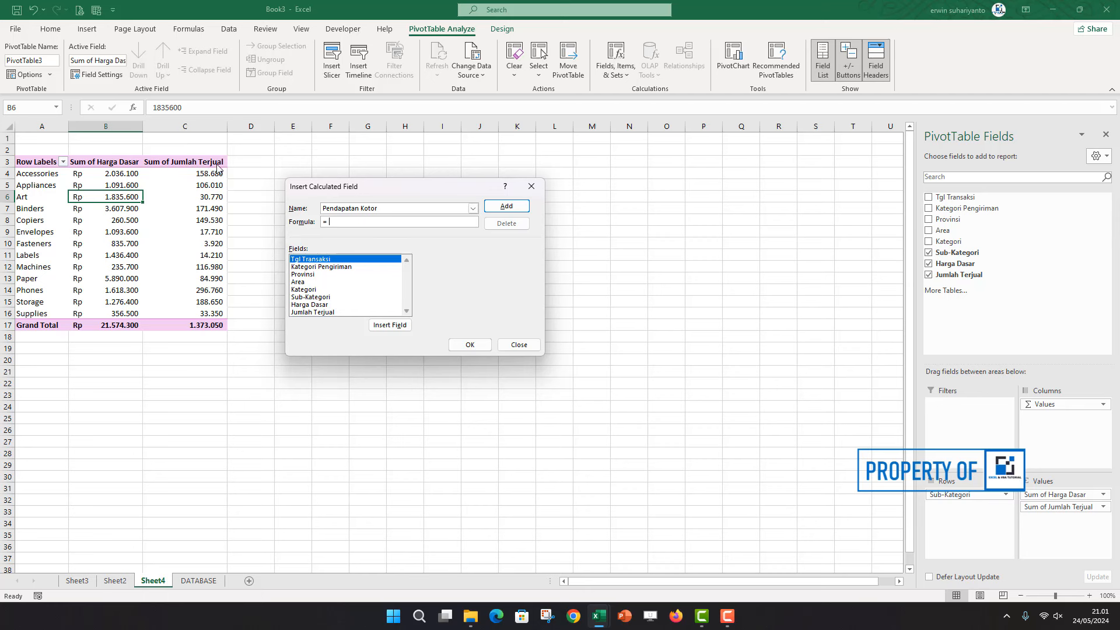
Define the Pendapatan Kotor formula as 'Harga Dasar'*'Jumlah Terjual' and add the calculated field
double_click(327, 308)
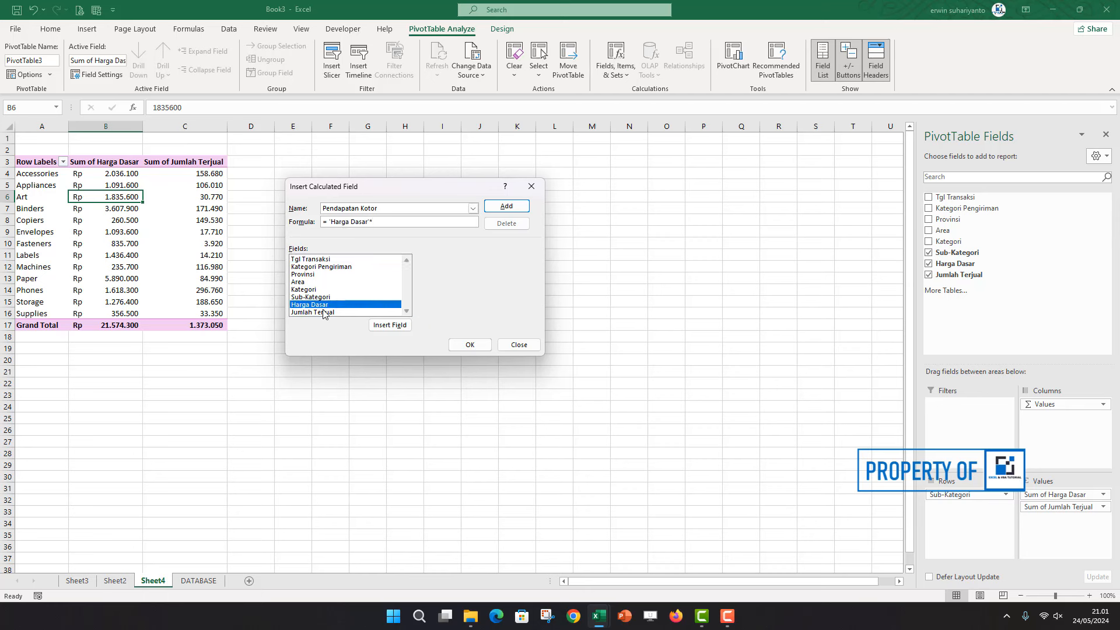
double_click(320, 312)
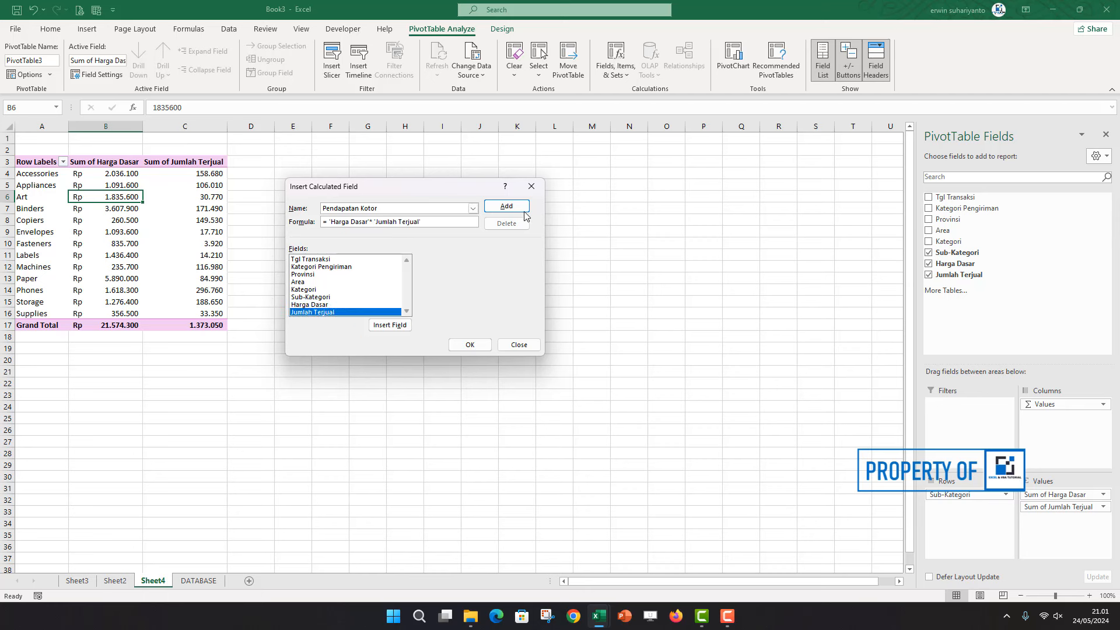
click(506, 206)
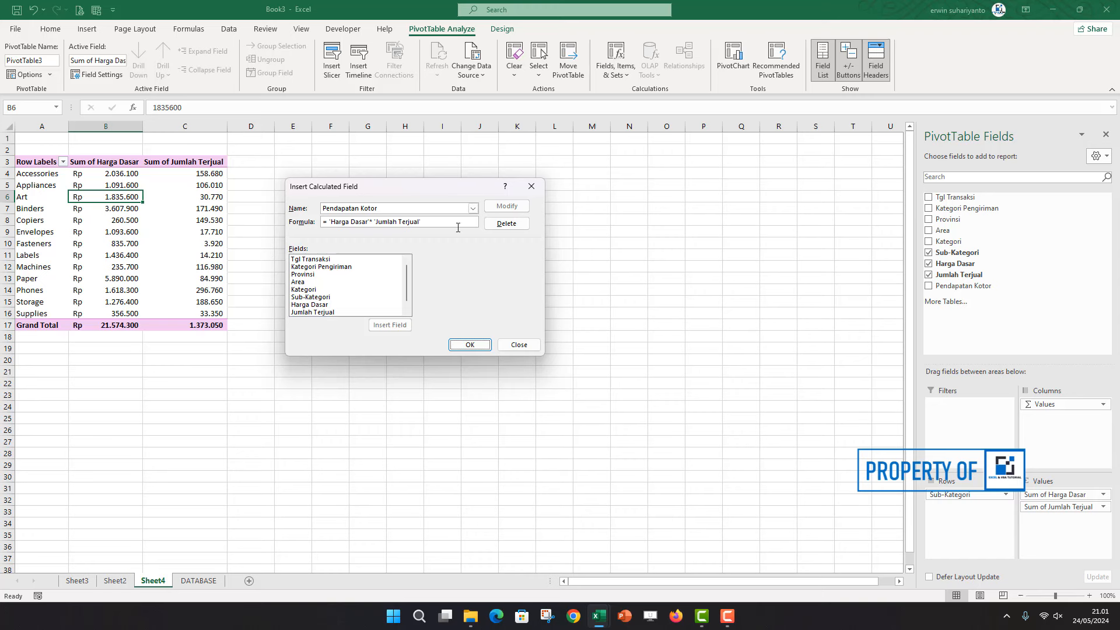
Confirm the Pendapatan Kotor calculated field so that it is included in the PivotTable values
click(469, 345)
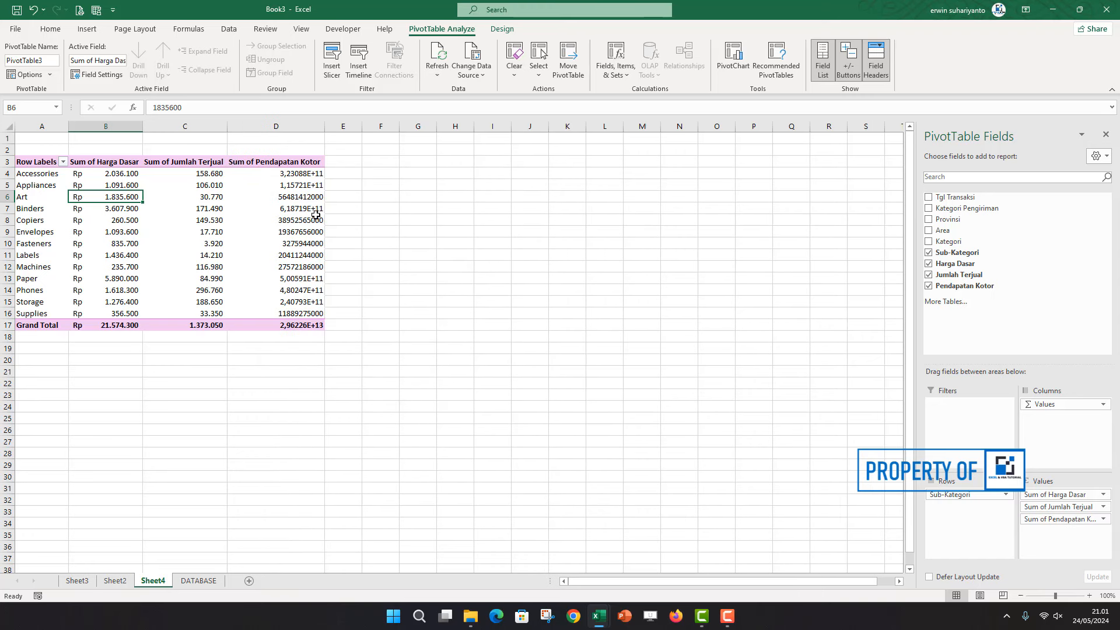
click(292, 174)
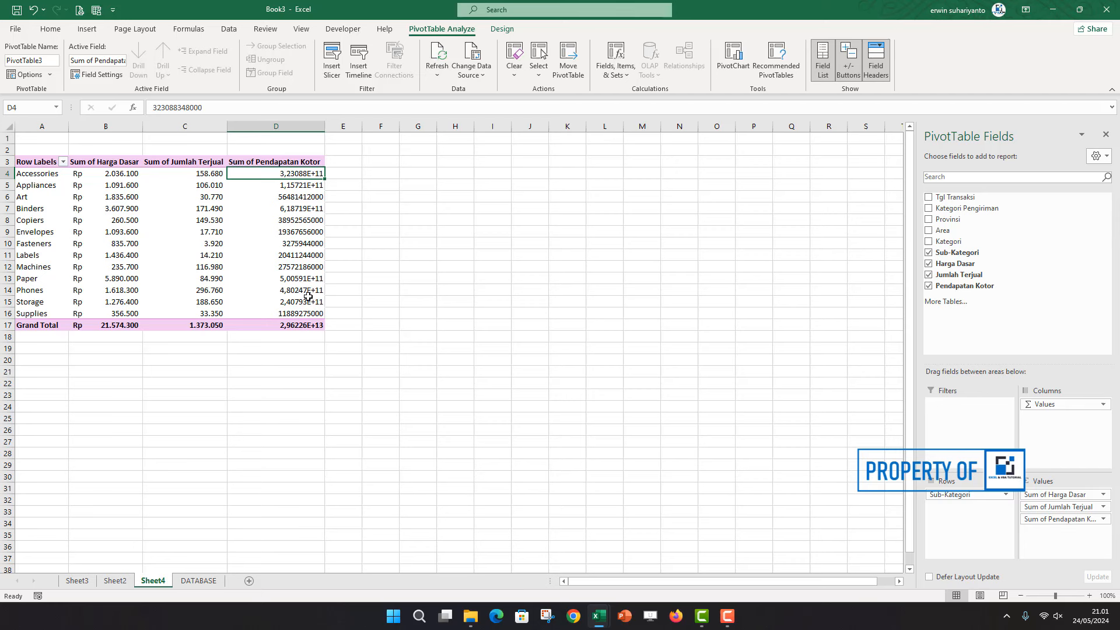
mouse_move(310, 234)
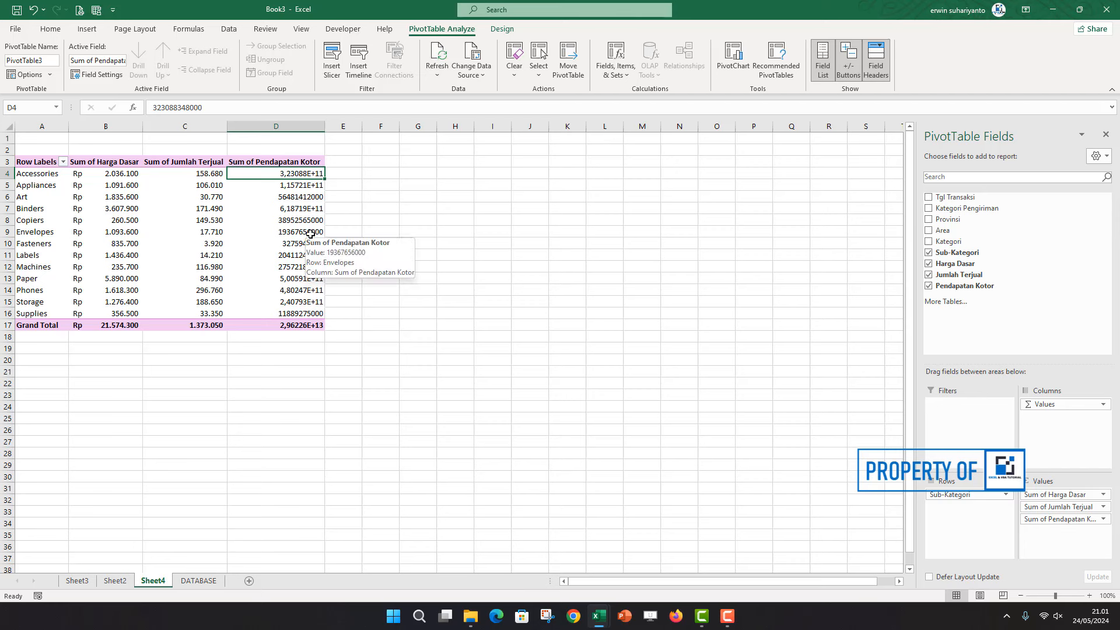
click(302, 190)
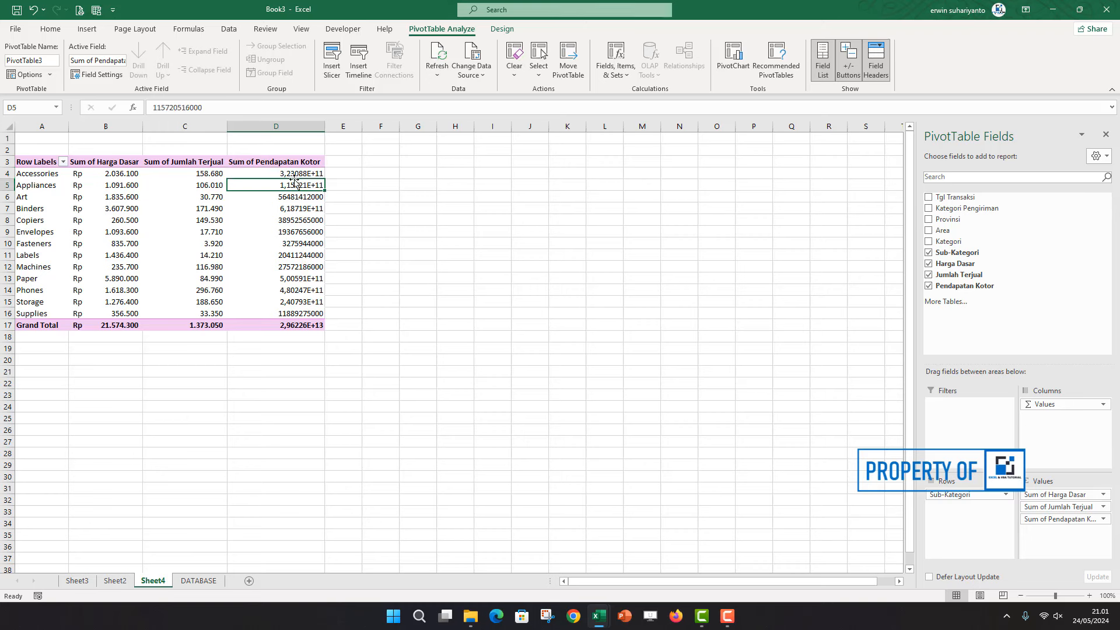
Format the Sum of Pendapatan Kotor values, including the grand total, with the custom number format 0
drag(273, 172, 273, 327)
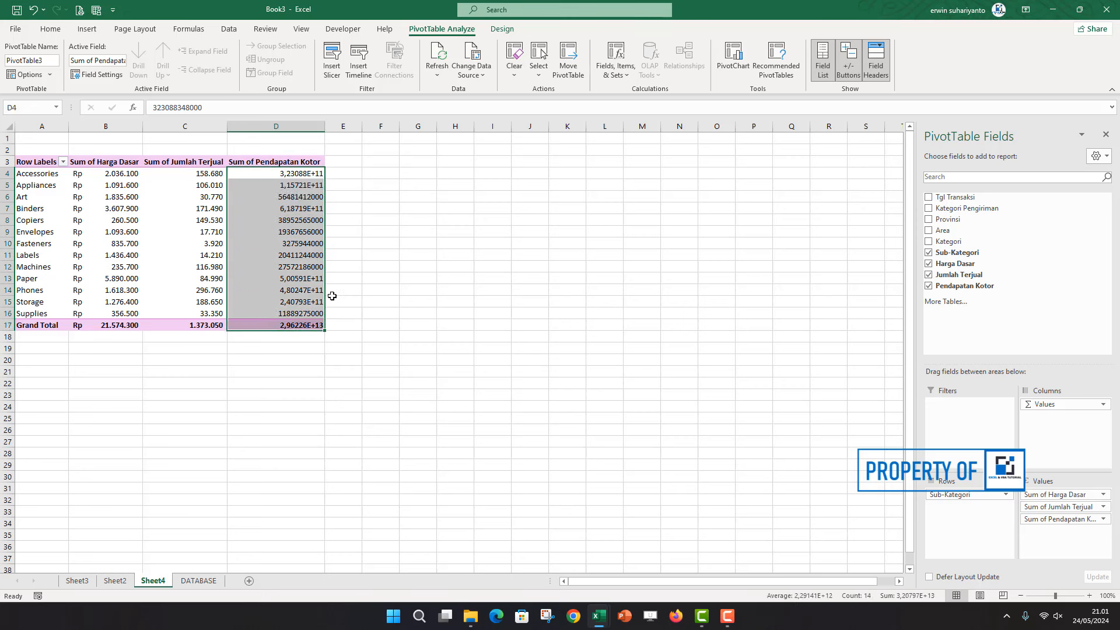
click(291, 186)
drag(266, 169, 266, 327)
right_click(274, 196)
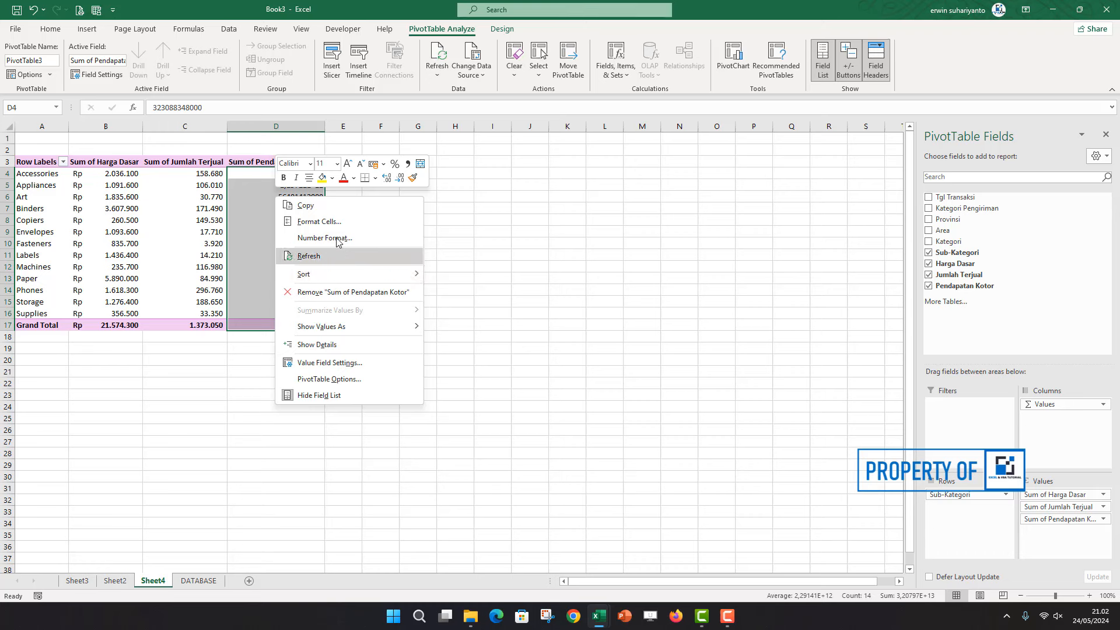
click(329, 221)
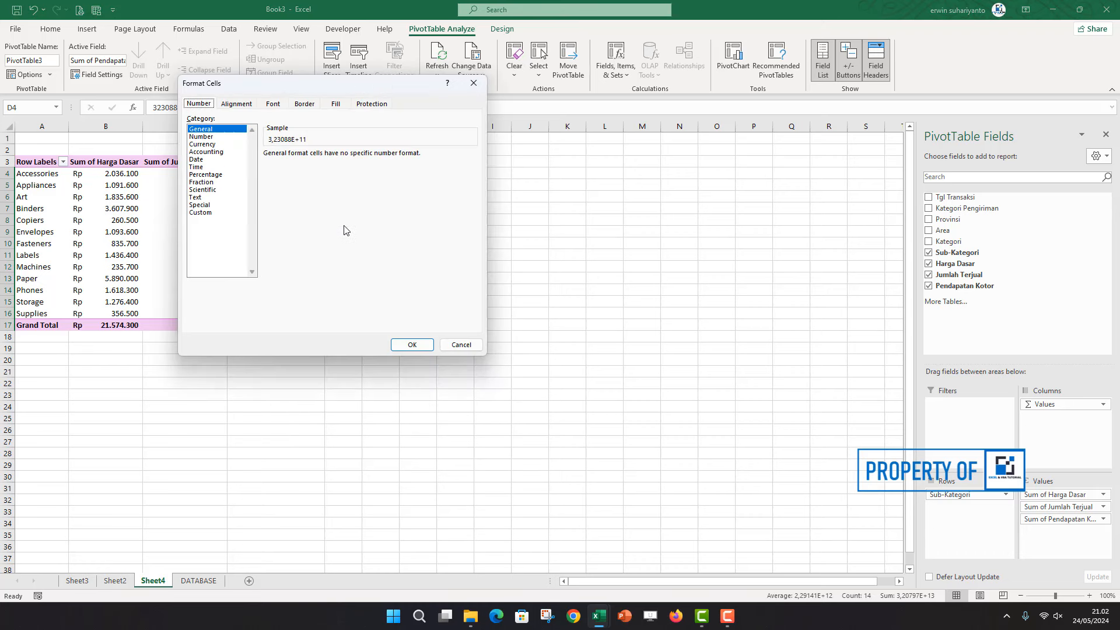
click(204, 213)
click(277, 184)
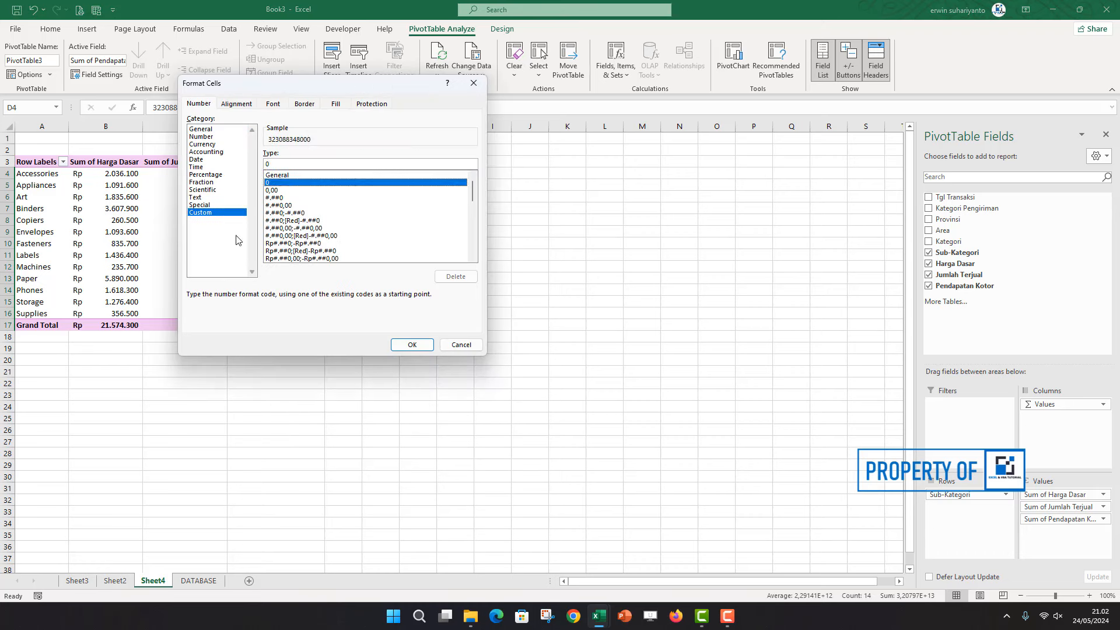
click(412, 344)
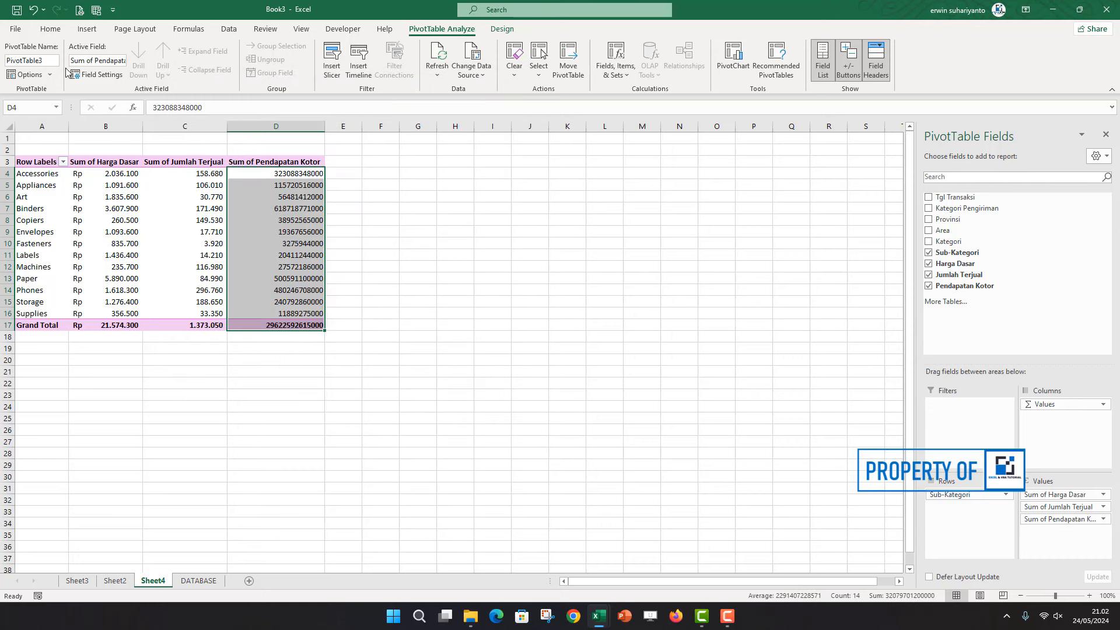
Format the Sum of Pendapatan Kotor values, including the grand total, as Rp accounting amounts without decimals
click(50, 28)
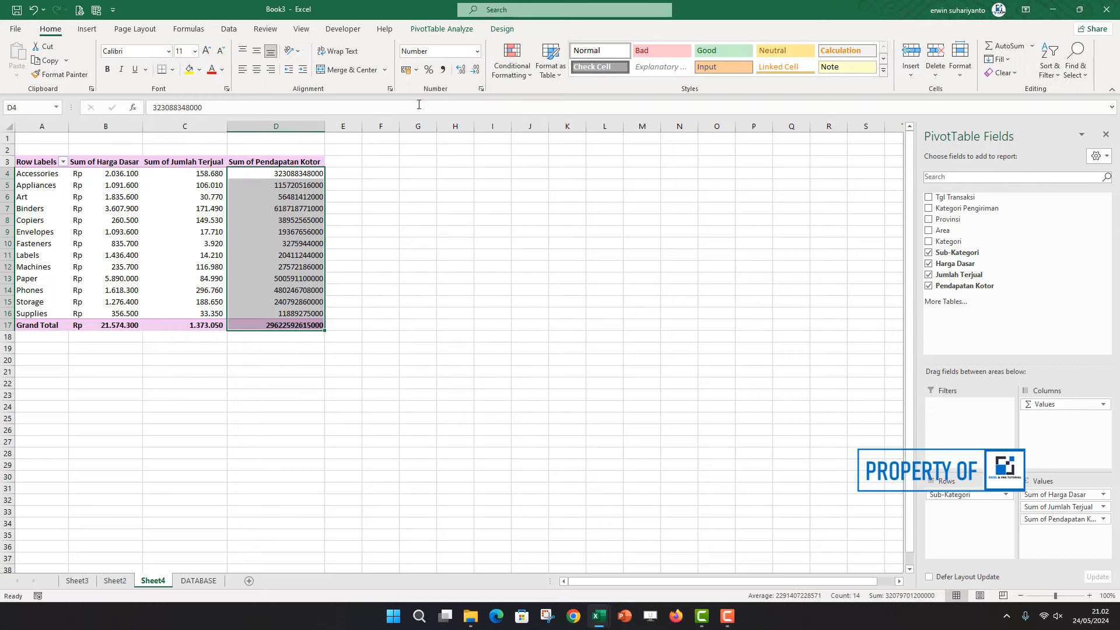
click(415, 70)
click(425, 88)
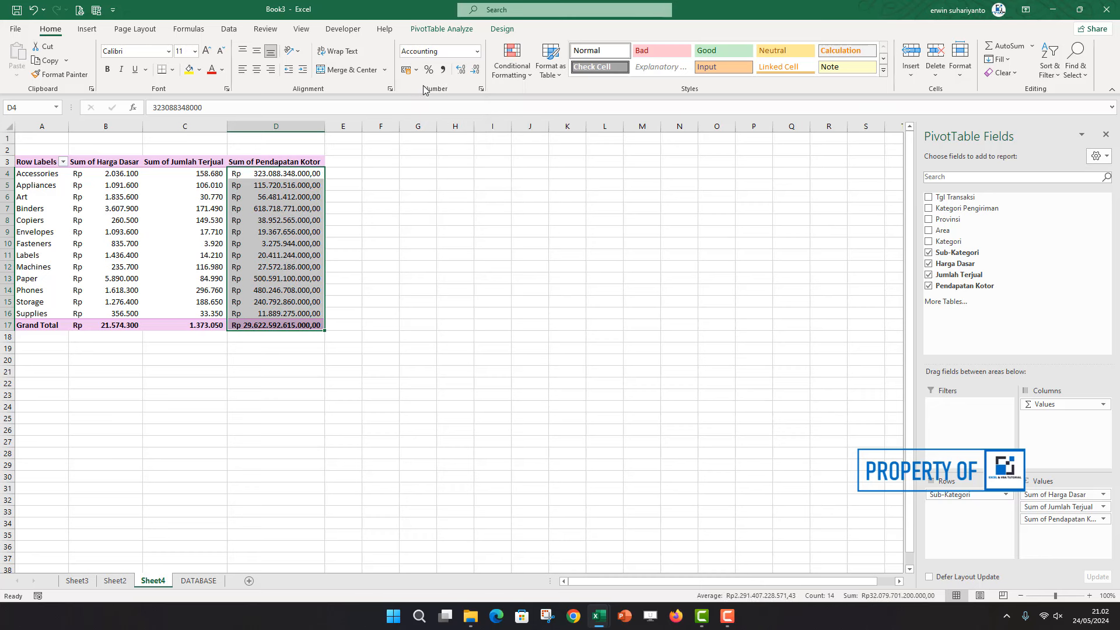
click(476, 70)
click(475, 70)
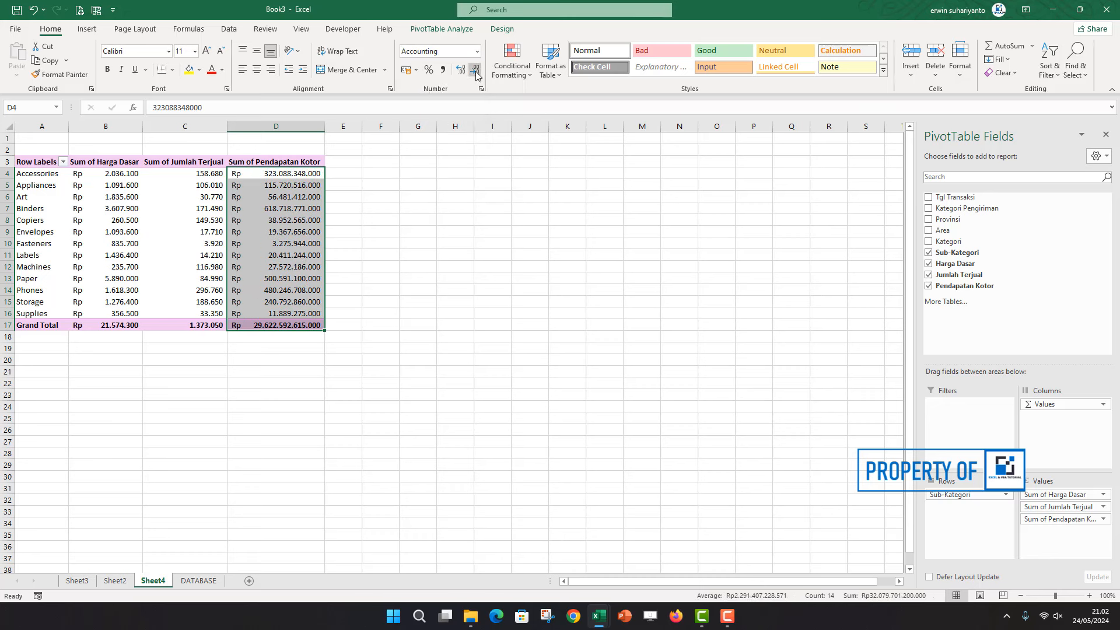
click(375, 207)
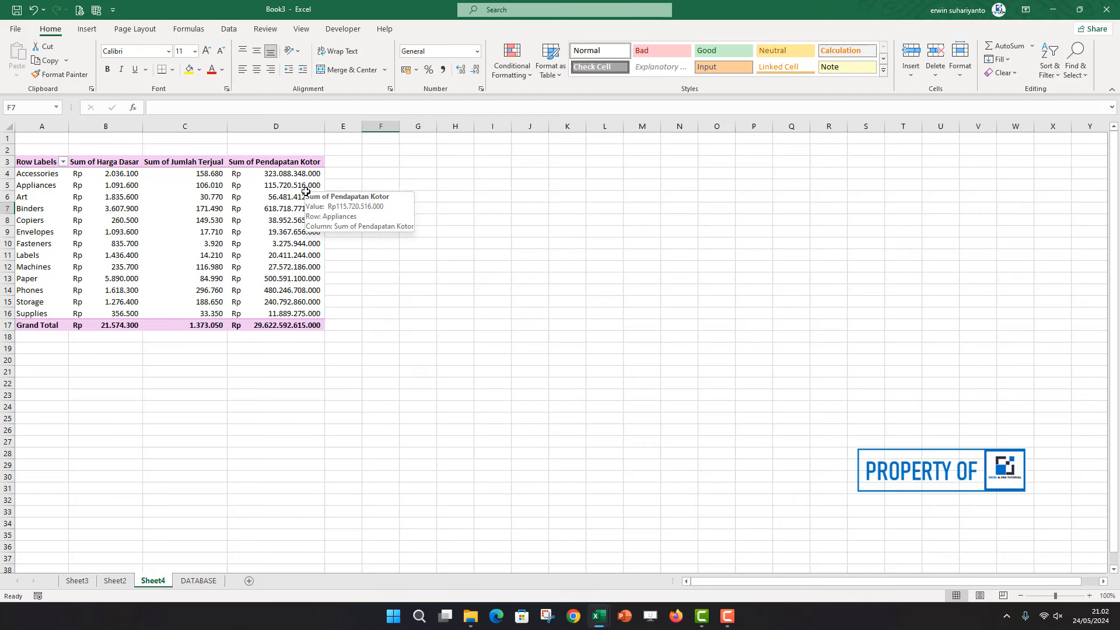
Start a new calculated field in the Sub-Kategori PivotTable and name it Pendapan Bersih
click(304, 194)
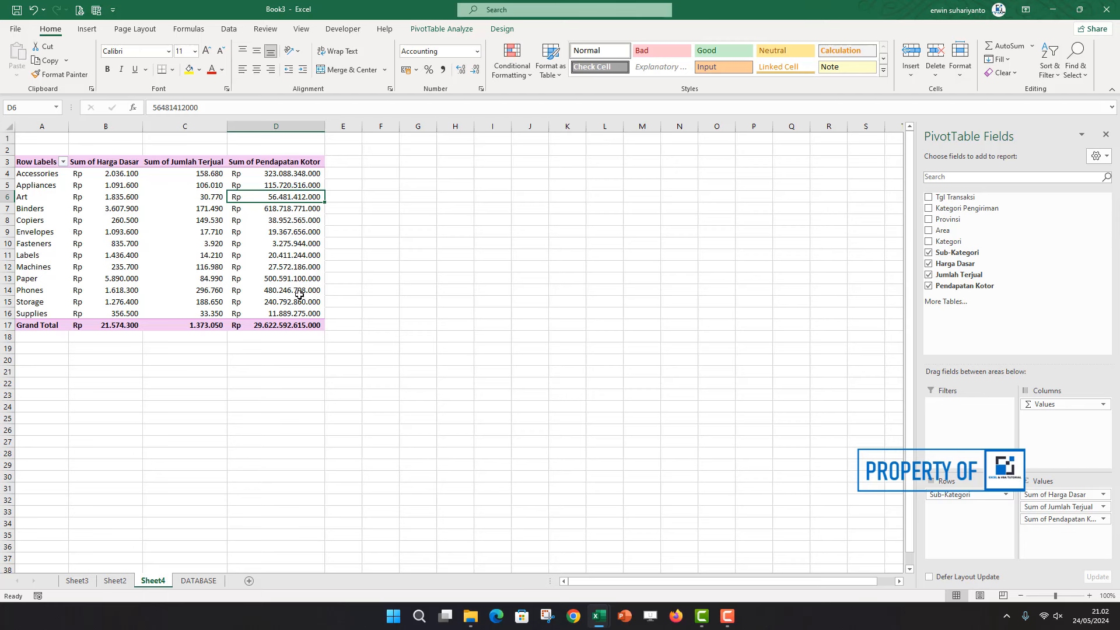
mouse_move(299, 294)
mouse_move(296, 254)
click(289, 174)
click(426, 32)
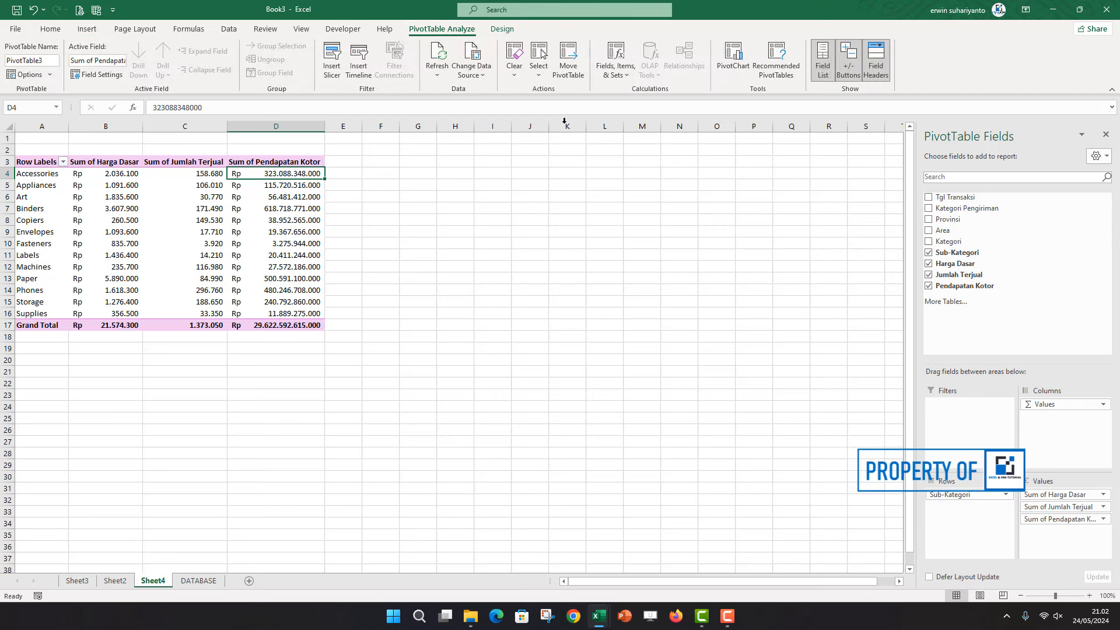
click(627, 73)
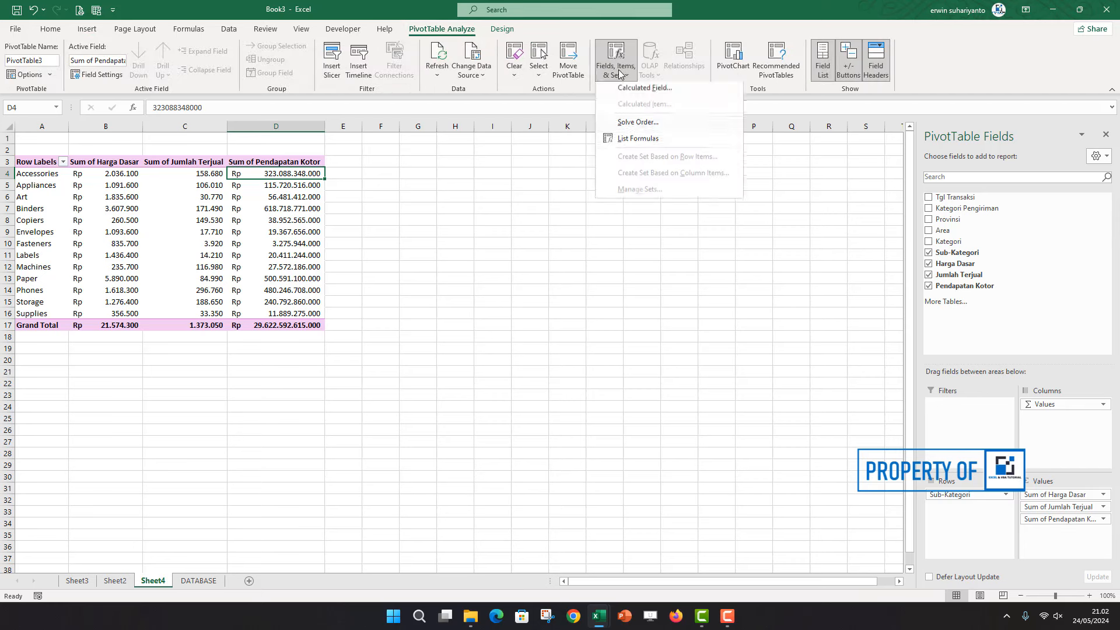
click(641, 93)
drag(373, 187, 459, 170)
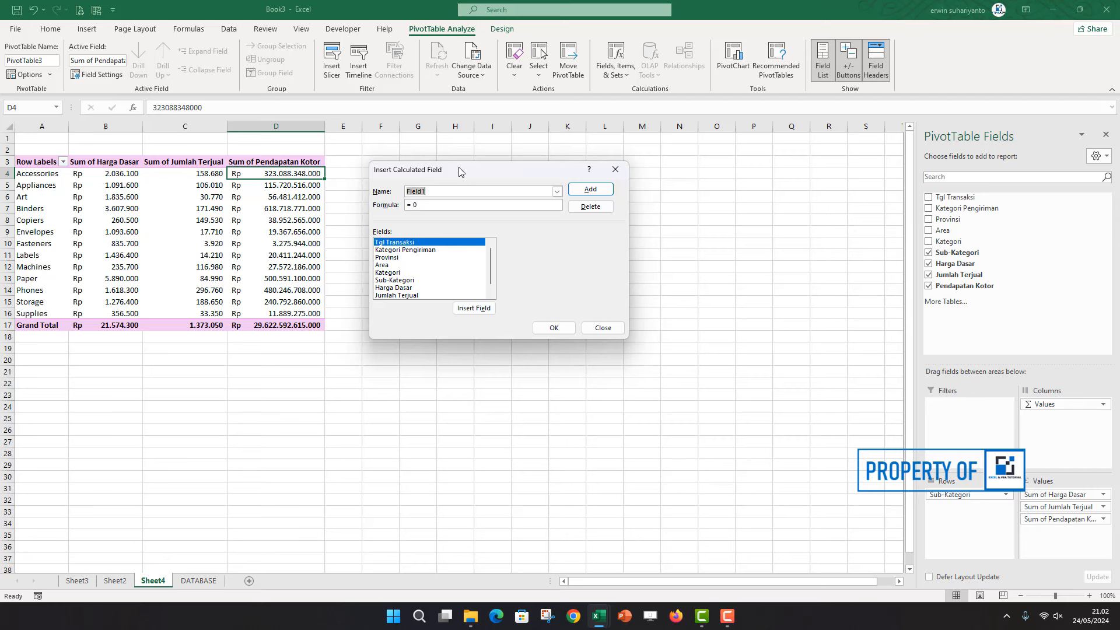
text(Pendapan Bersih)
Define the Pendapan Bersih formula as 'Pendapatan Kotor'*15% and add the field to the PivotTable
scroll(487, 257, down, 1)
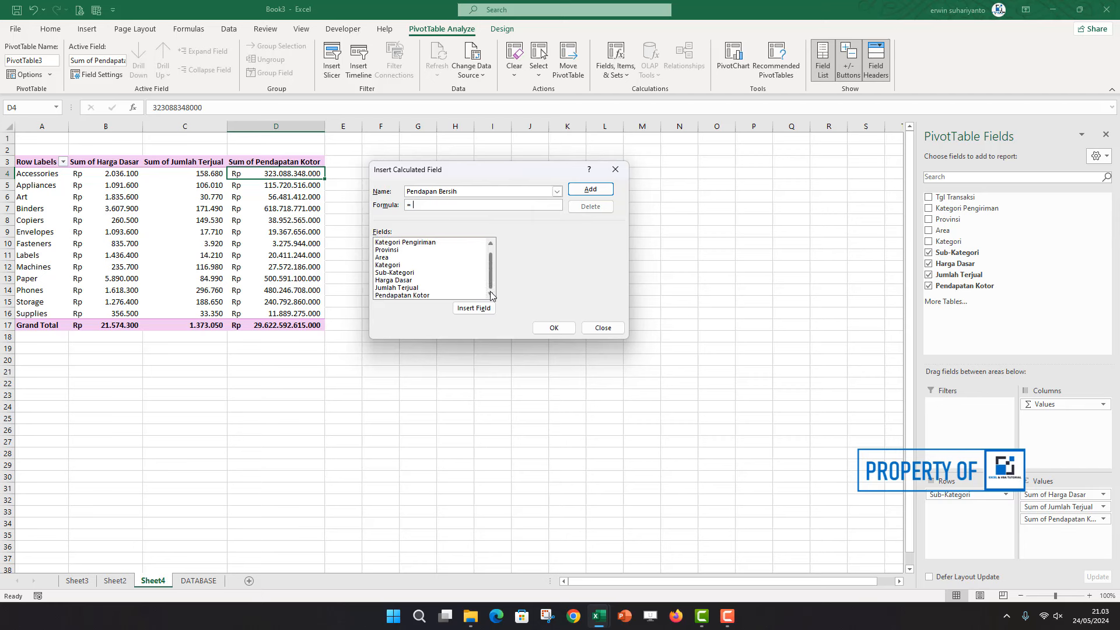
double_click(408, 295)
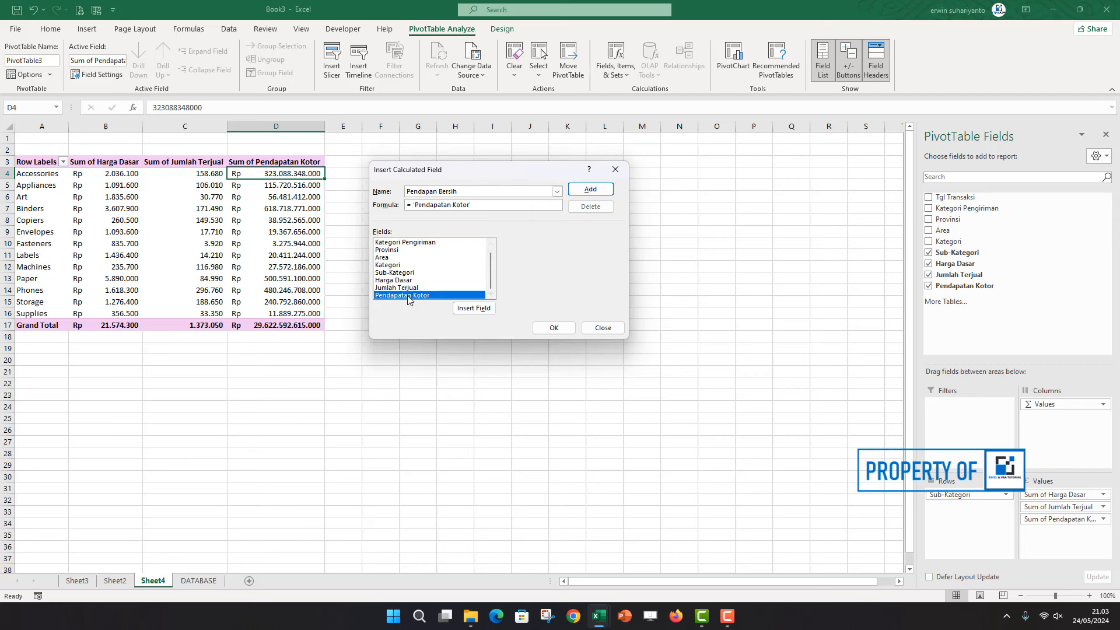
text(*)
click(591, 191)
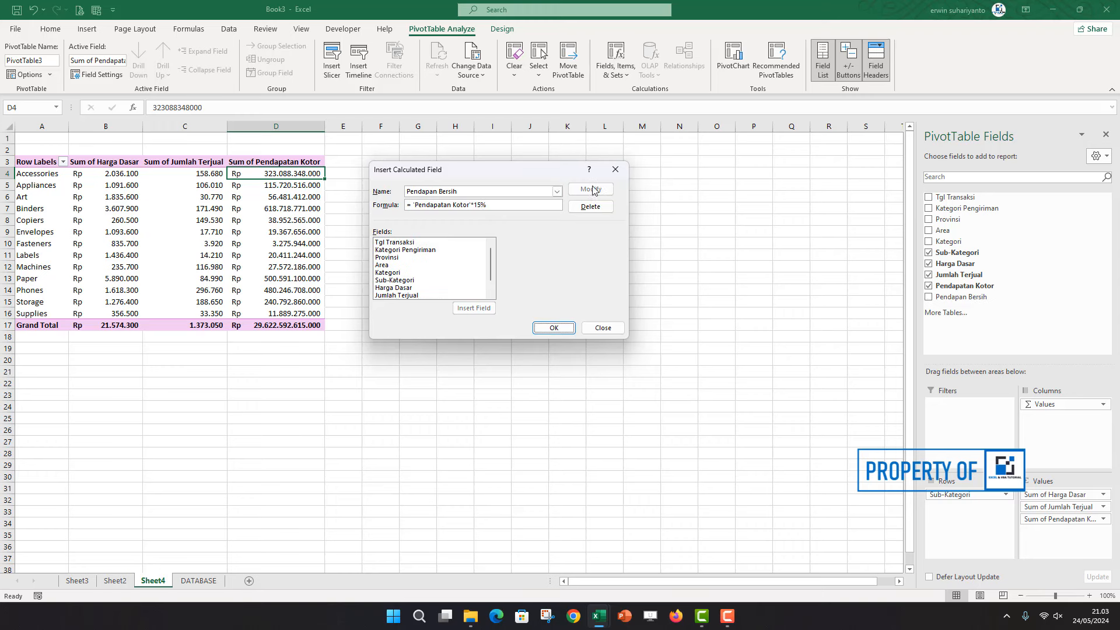
click(552, 328)
Load the Pendapan Bersih calculated field and add its formula 'Pendapatan Kotor'*15% as a new calculated field named Cost
click(390, 164)
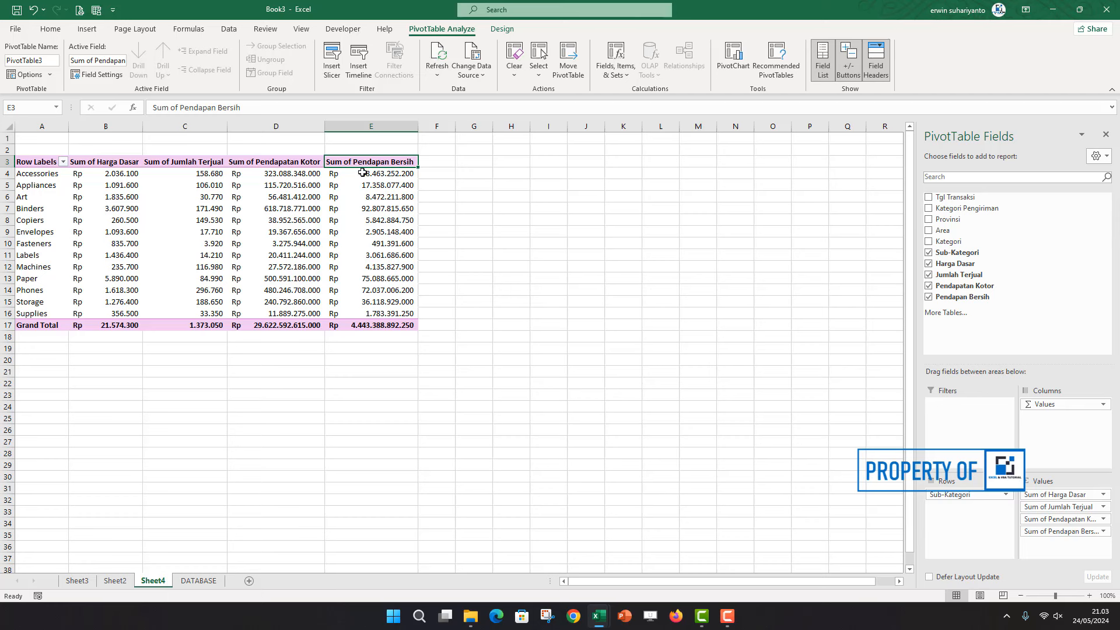
click(626, 65)
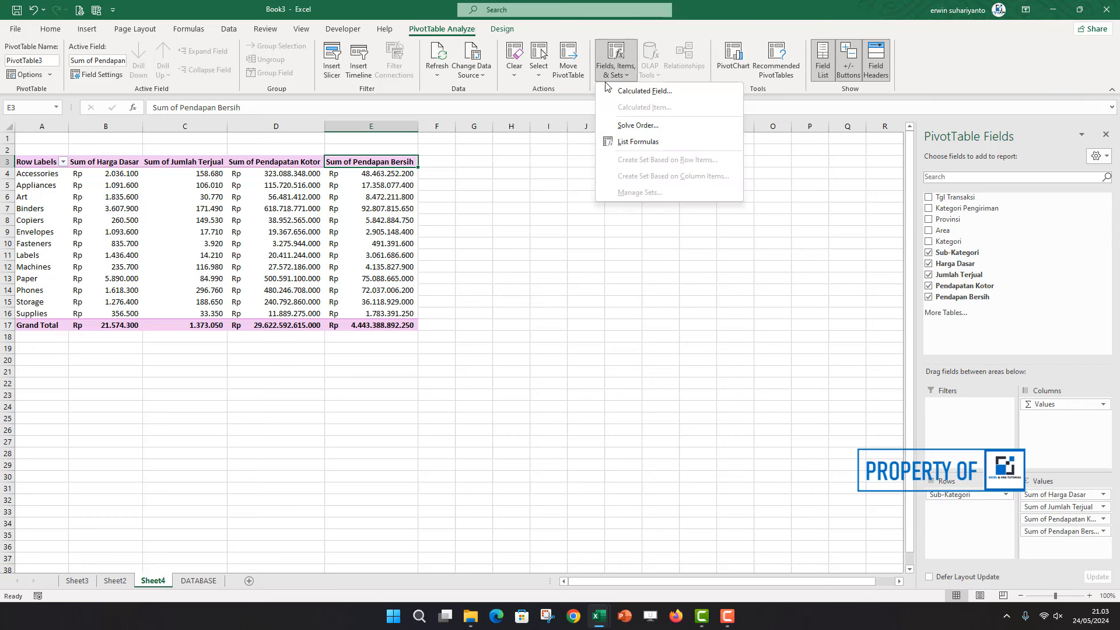
click(651, 98)
click(556, 191)
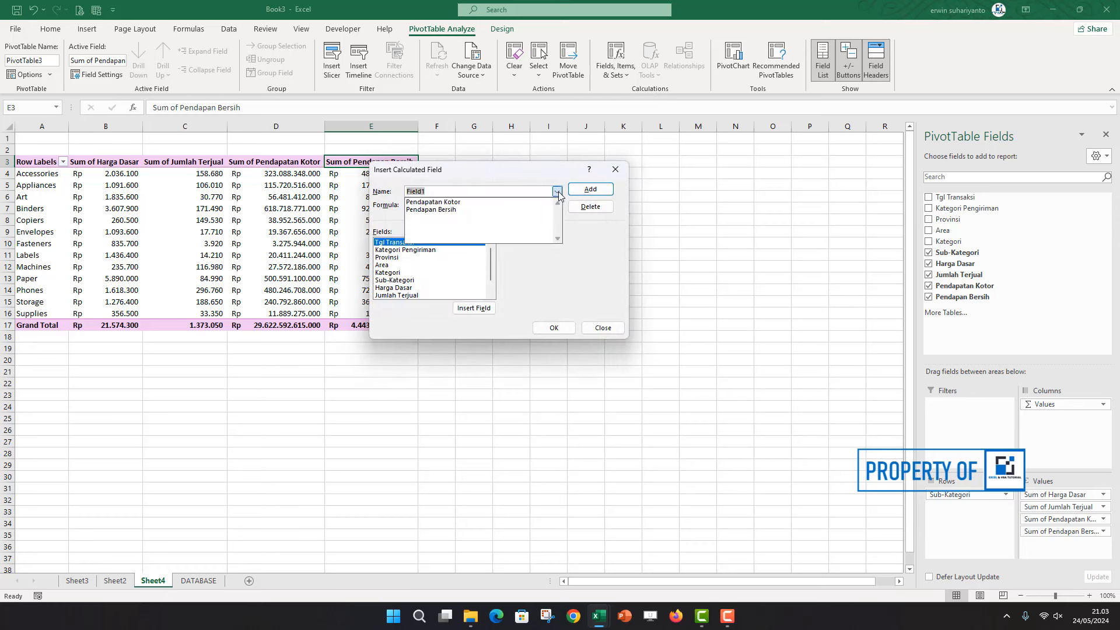
click(452, 210)
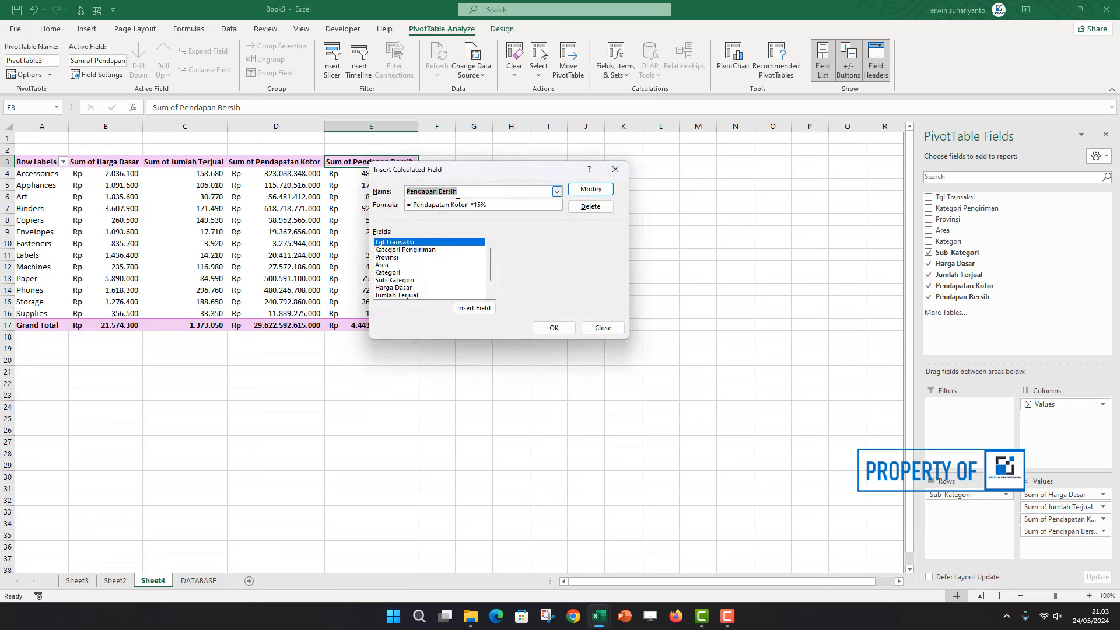
click(471, 188)
drag(440, 191, 404, 191)
text(Cost)
click(588, 189)
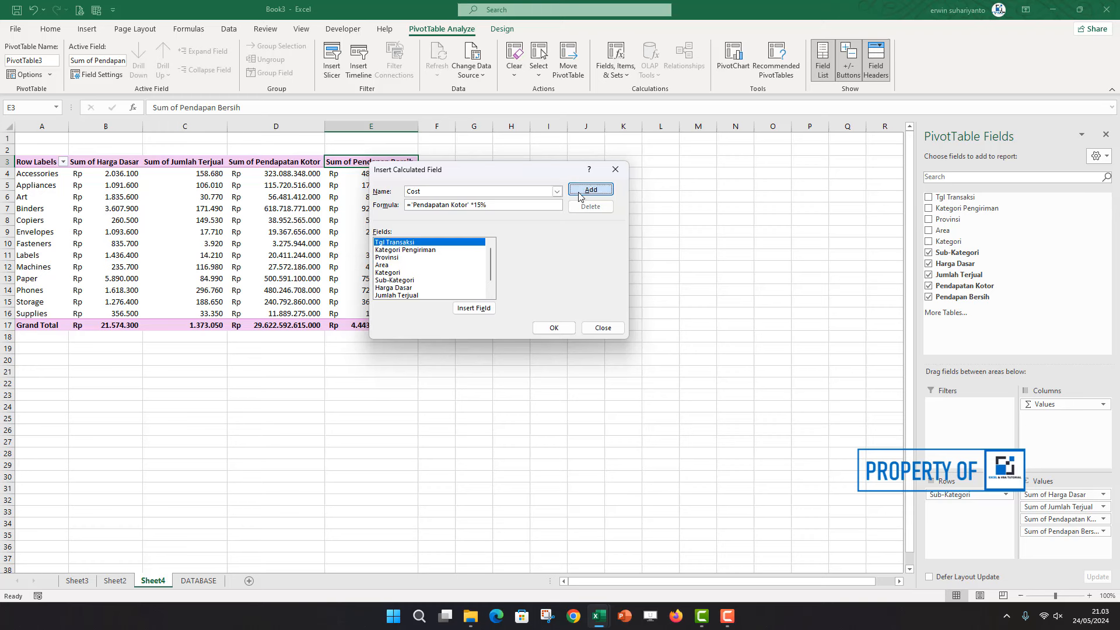
click(552, 328)
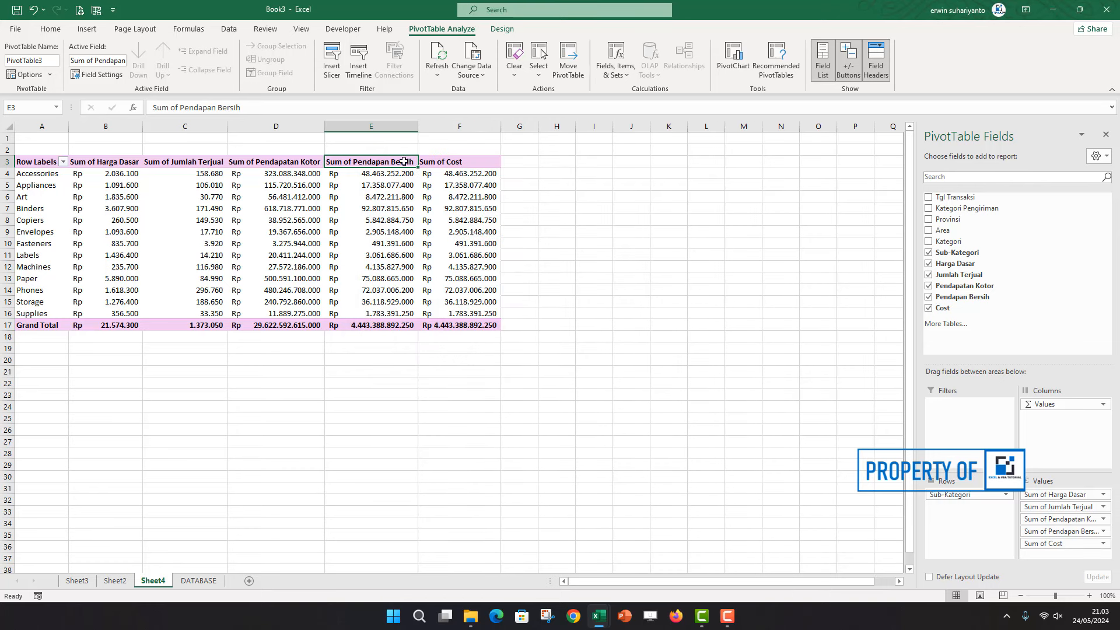
Delete the Pendapan Bersih calculated field from the PivotTable
click(625, 82)
click(630, 89)
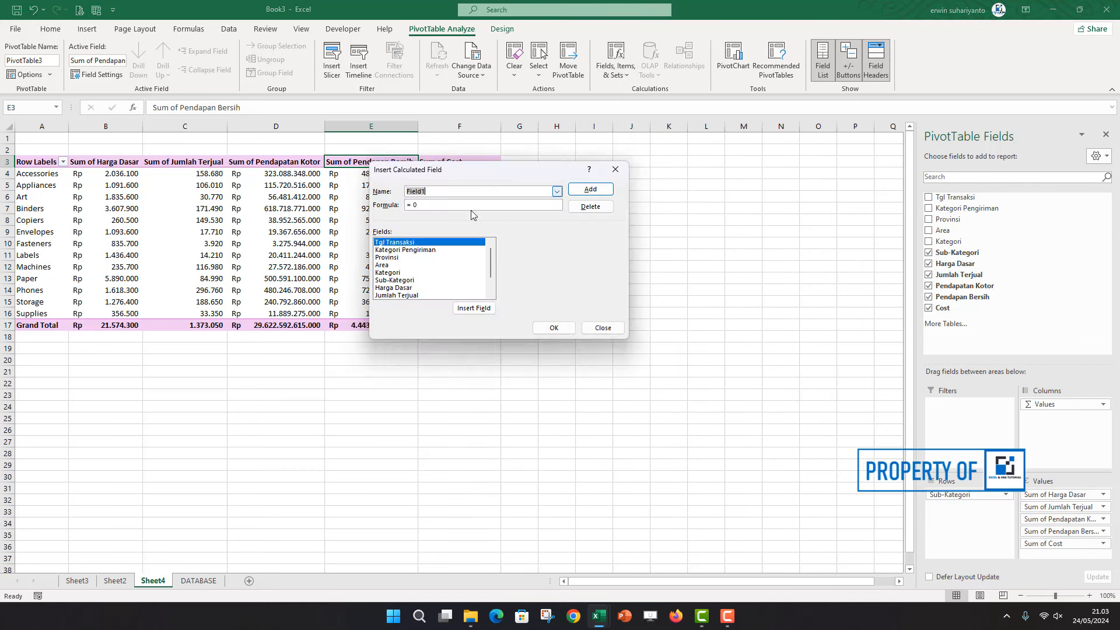
click(557, 192)
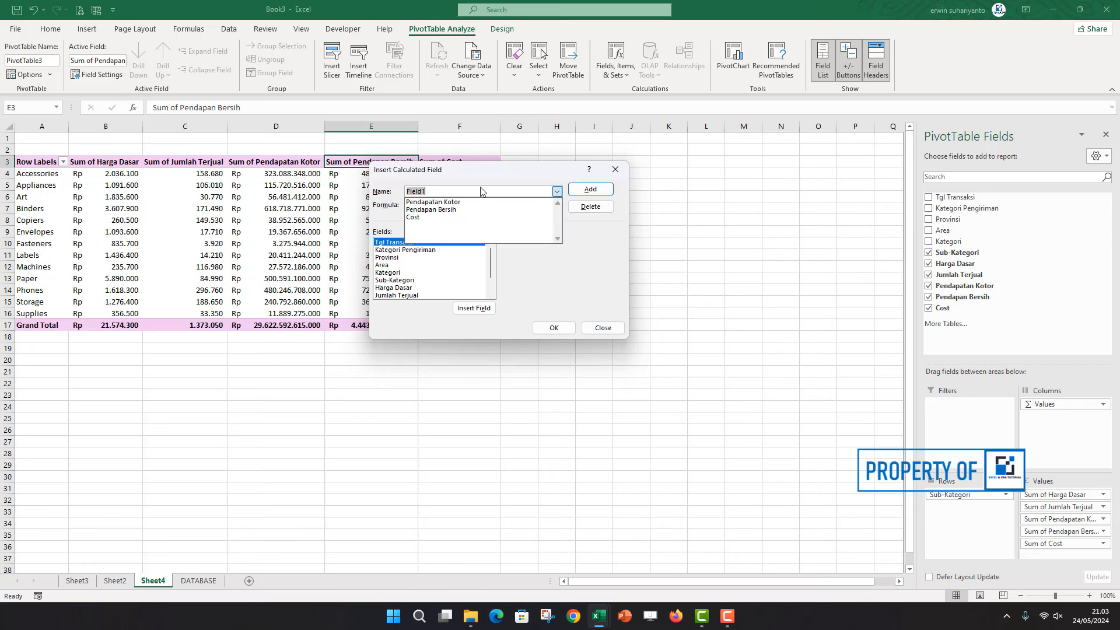
click(441, 214)
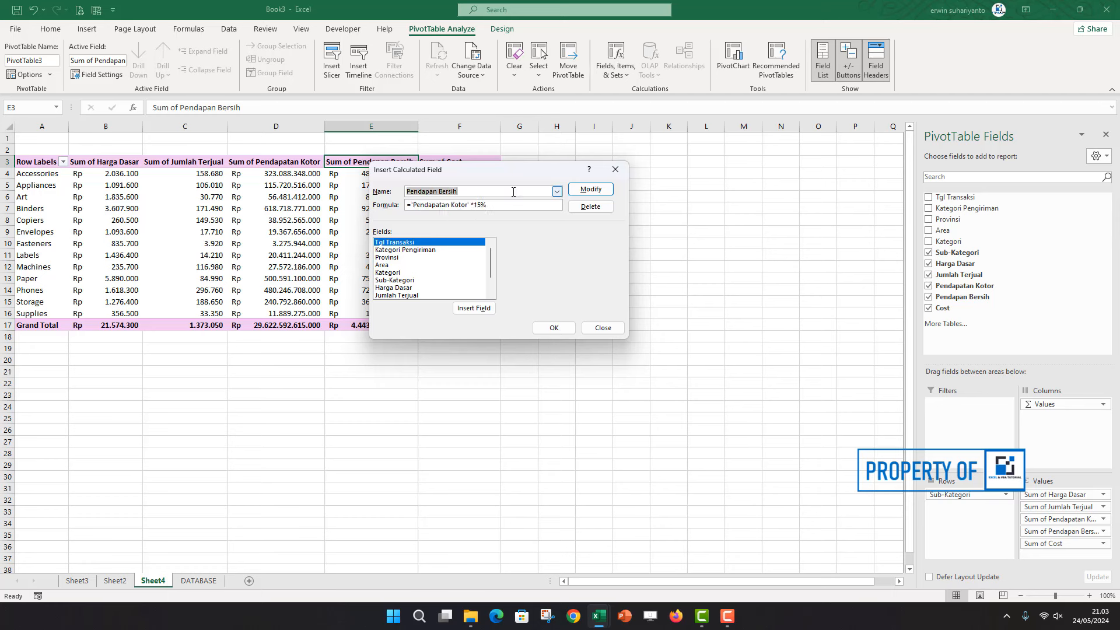
click(589, 207)
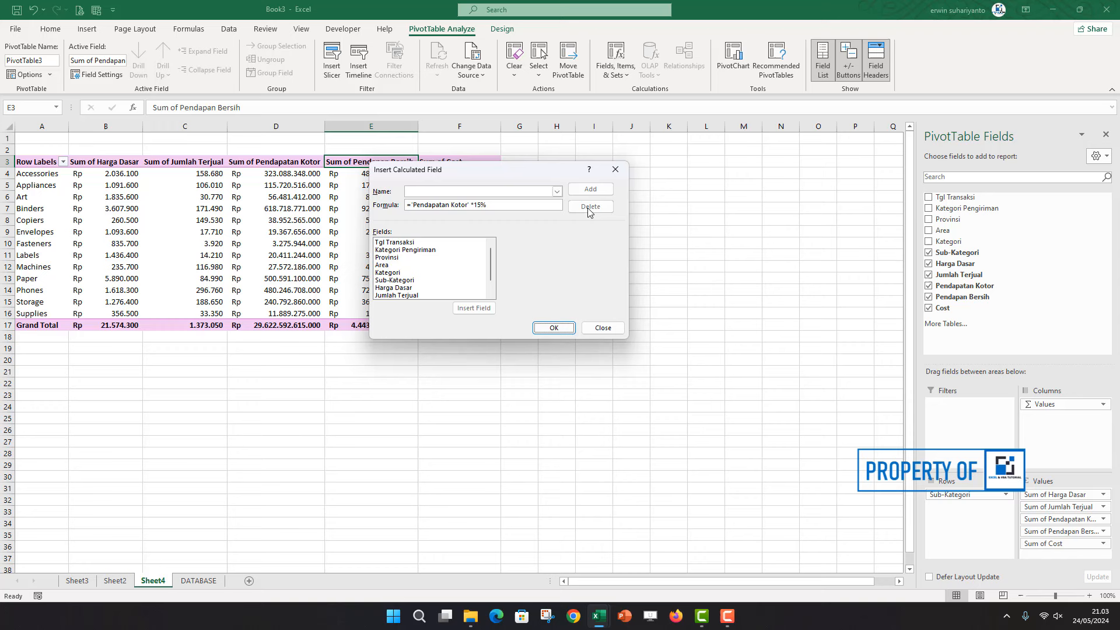
click(552, 329)
click(388, 198)
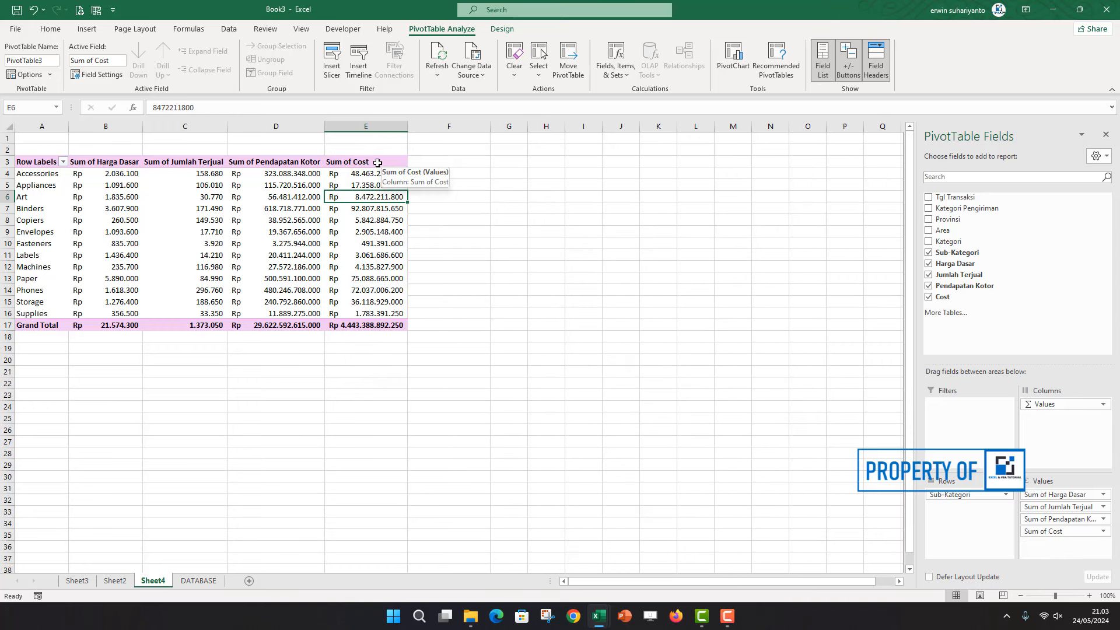
click(339, 172)
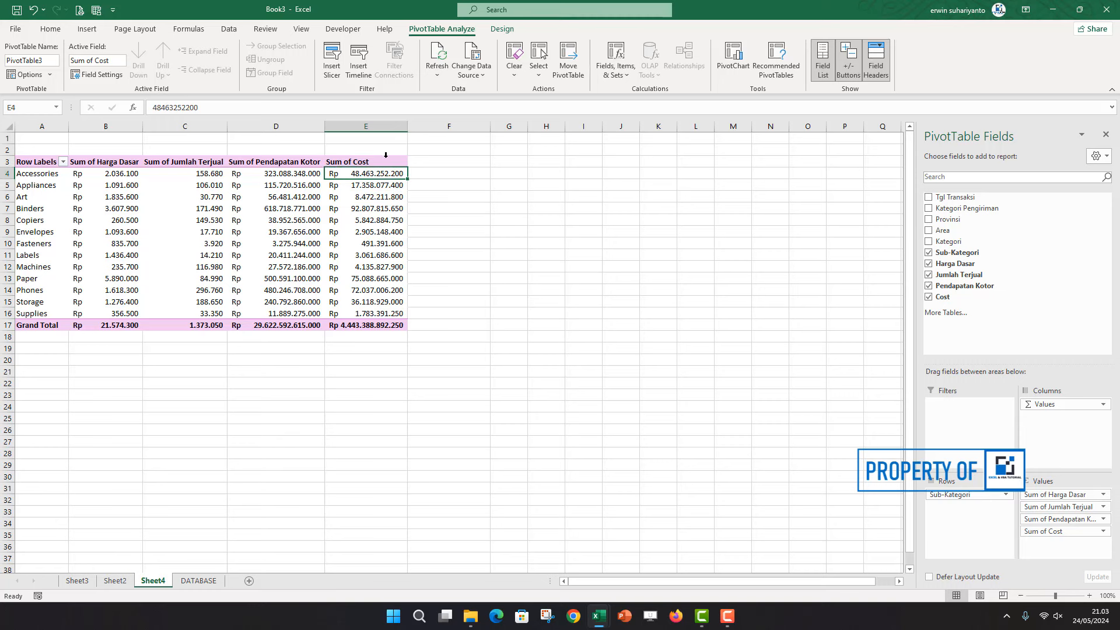
click(436, 153)
click(304, 162)
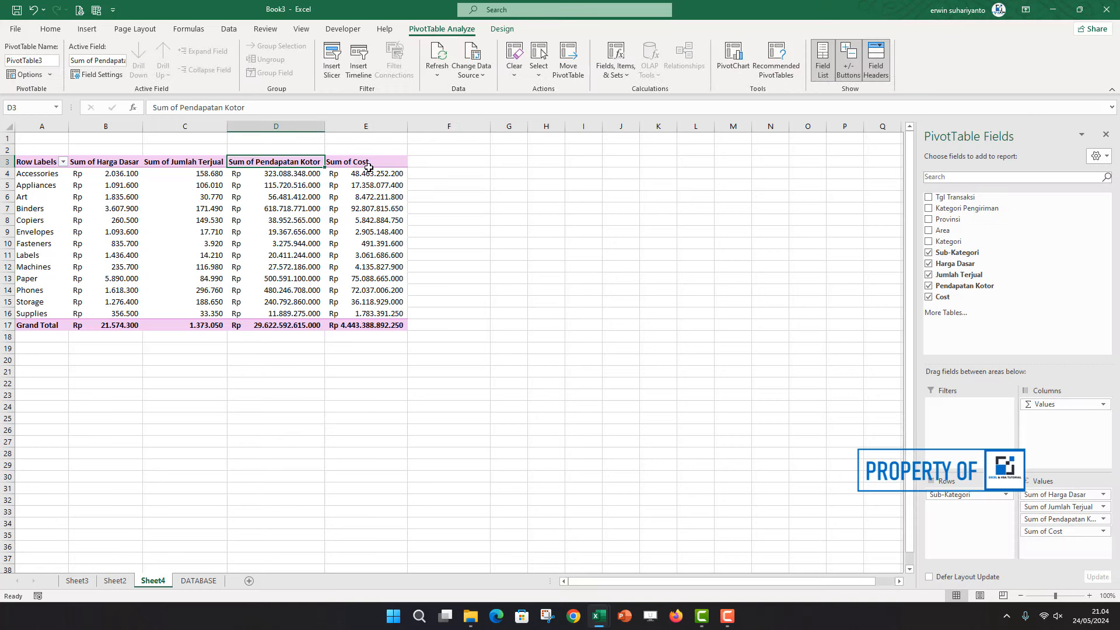
click(369, 163)
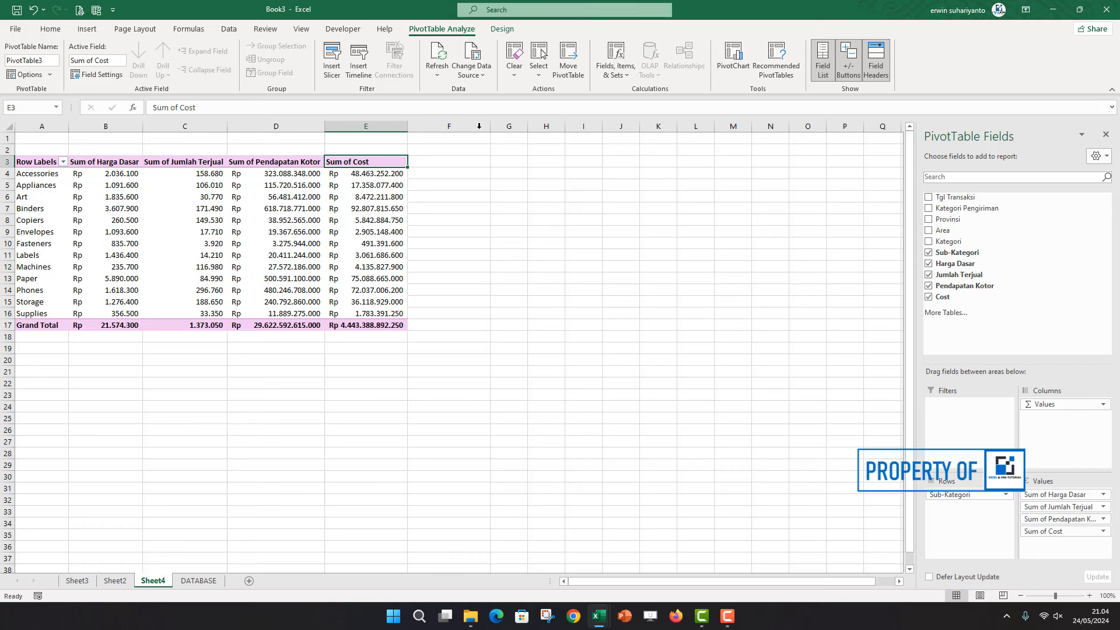
Add a calculated field named Pendapatan Bersih to the Sub-Kategori PivotTable with the formula 'Pendapatan Kotor' - Cost
click(615, 69)
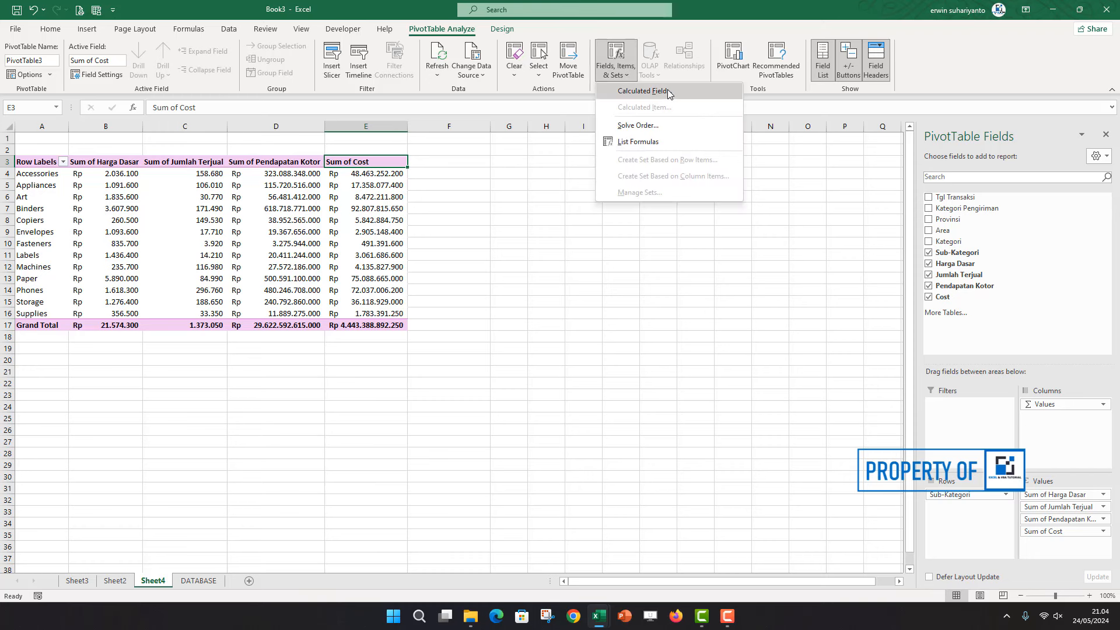
click(656, 93)
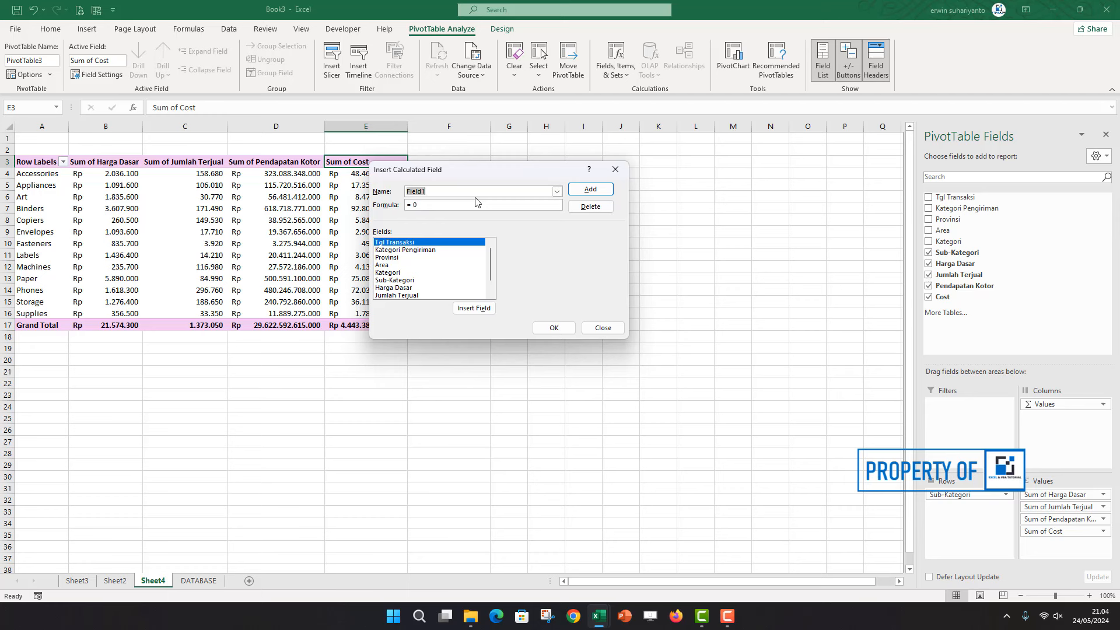
text(Pendapatan Bersih)
scroll(493, 259, down, 1)
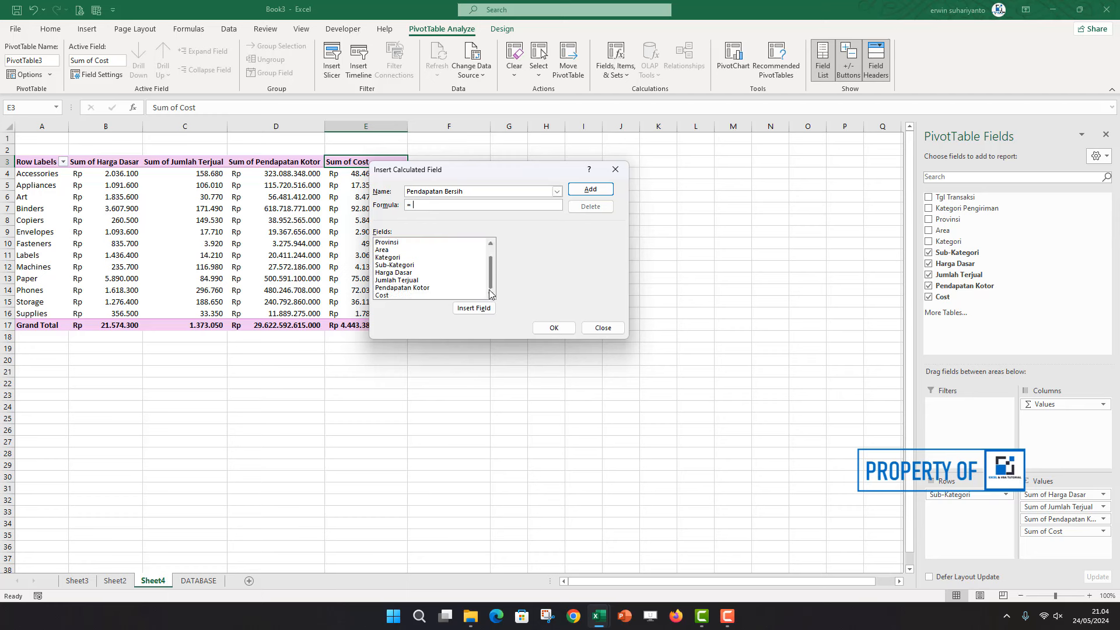
double_click(415, 288)
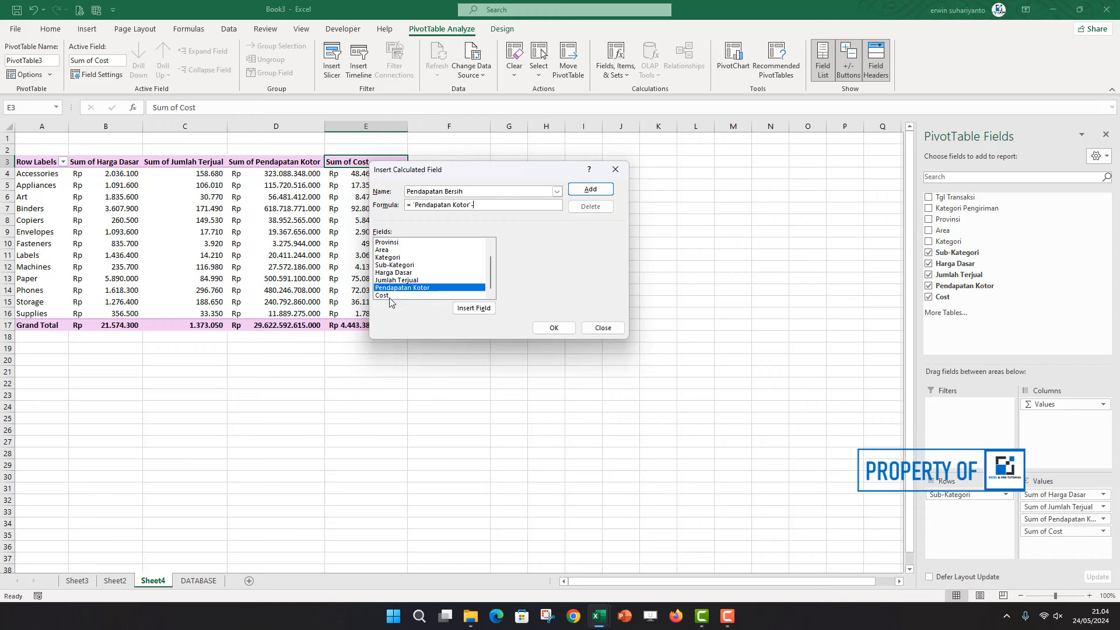
text(-)
double_click(389, 296)
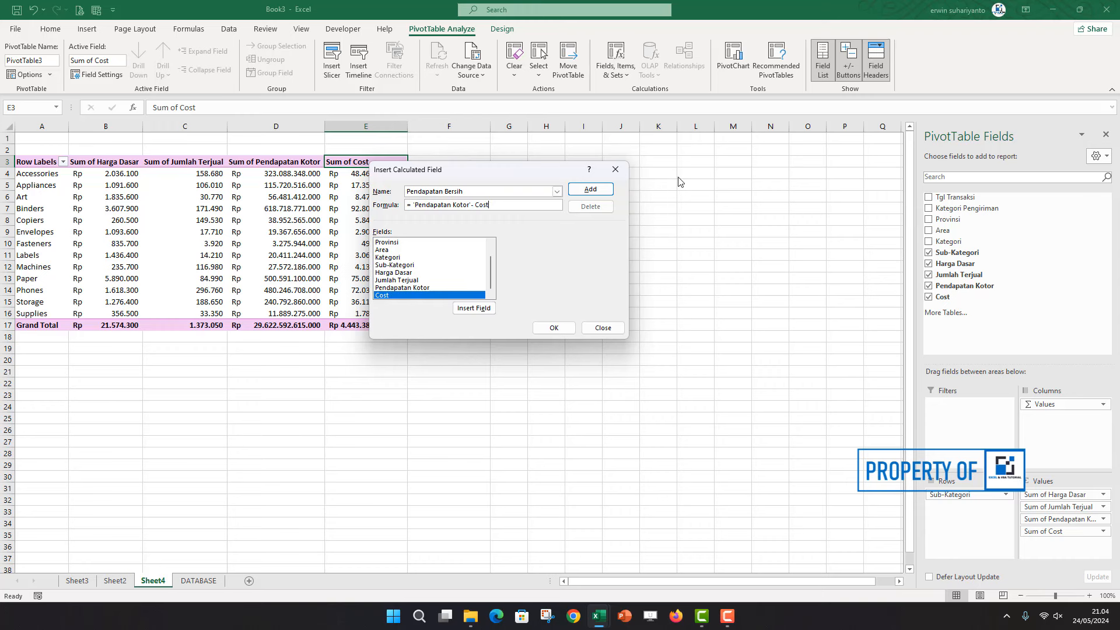
click(590, 189)
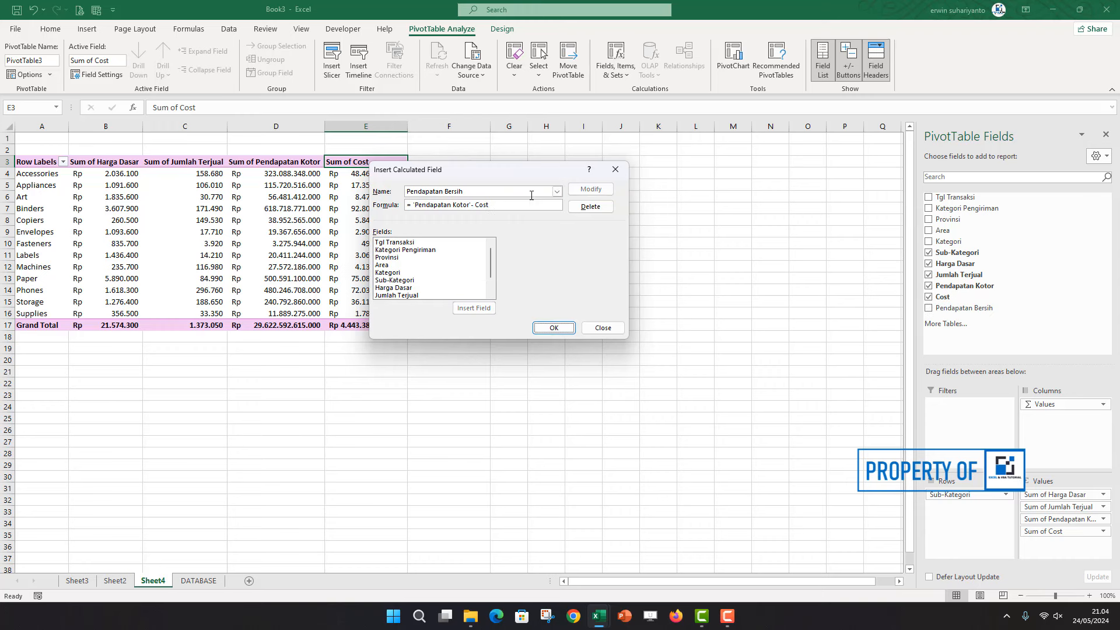
click(553, 328)
click(496, 207)
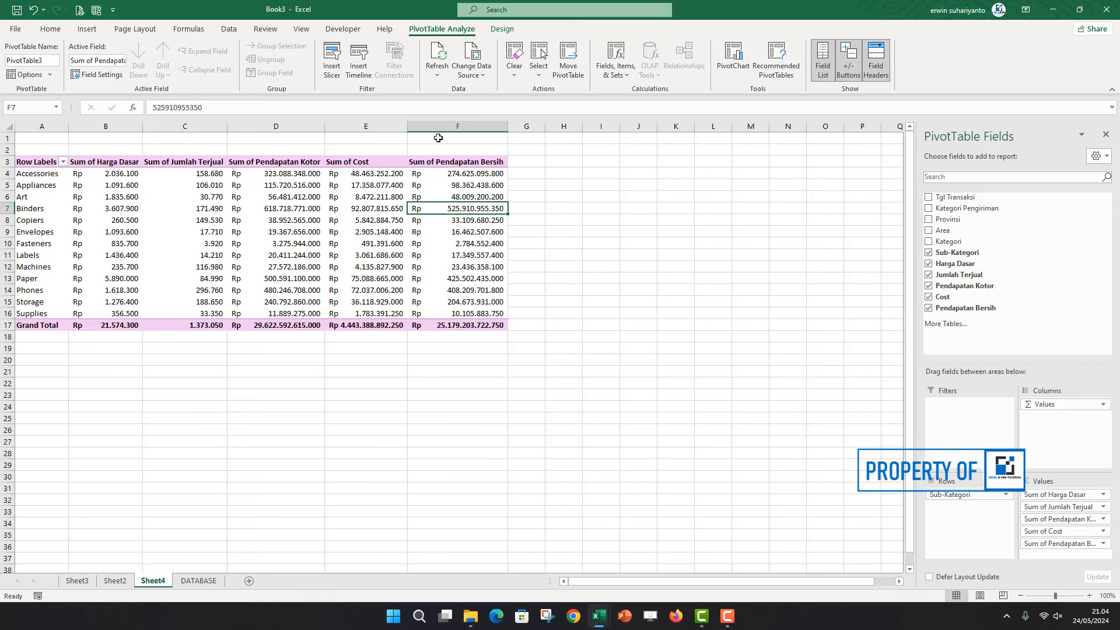
click(473, 174)
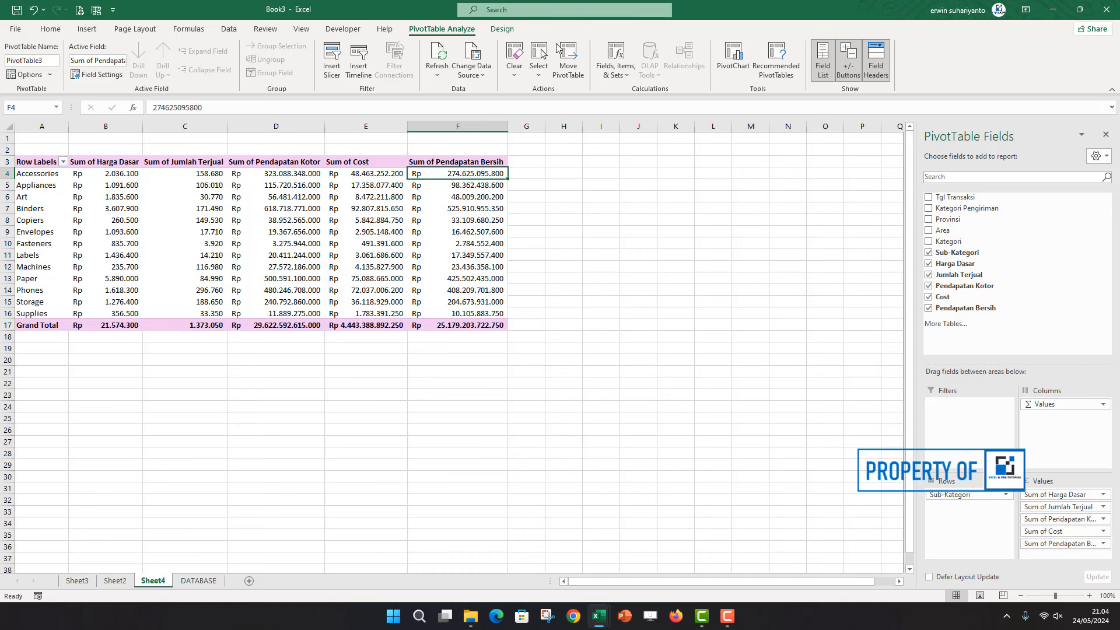
click(615, 65)
click(395, 221)
click(453, 198)
mouse_move(270, 221)
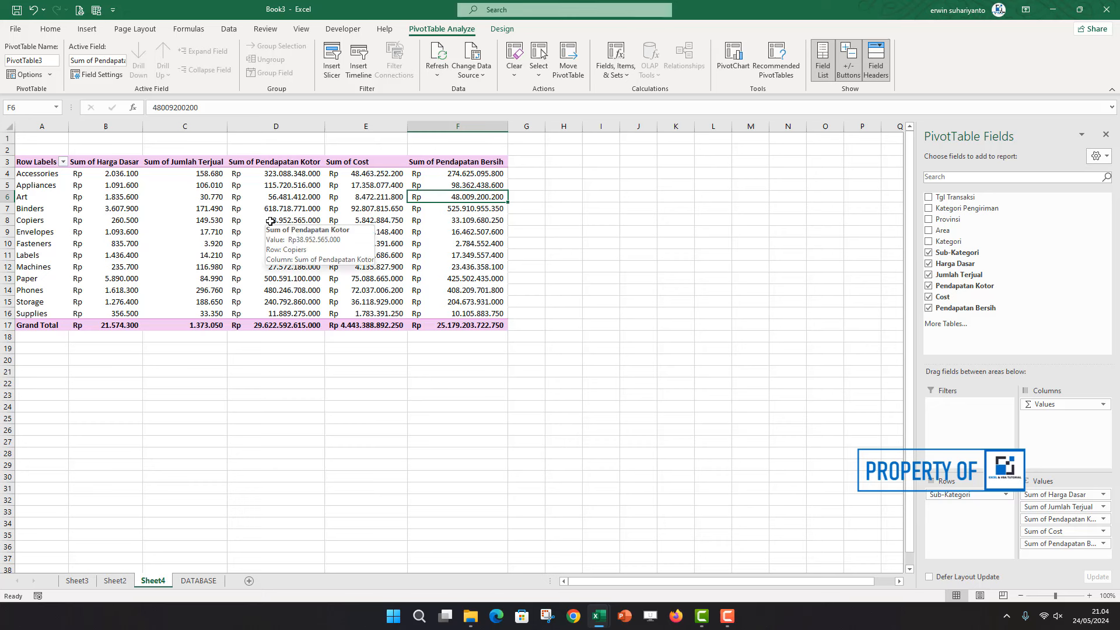
Insert slicers for the Provinsi and Area fields of the Sub-Kategori PivotTable
click(291, 186)
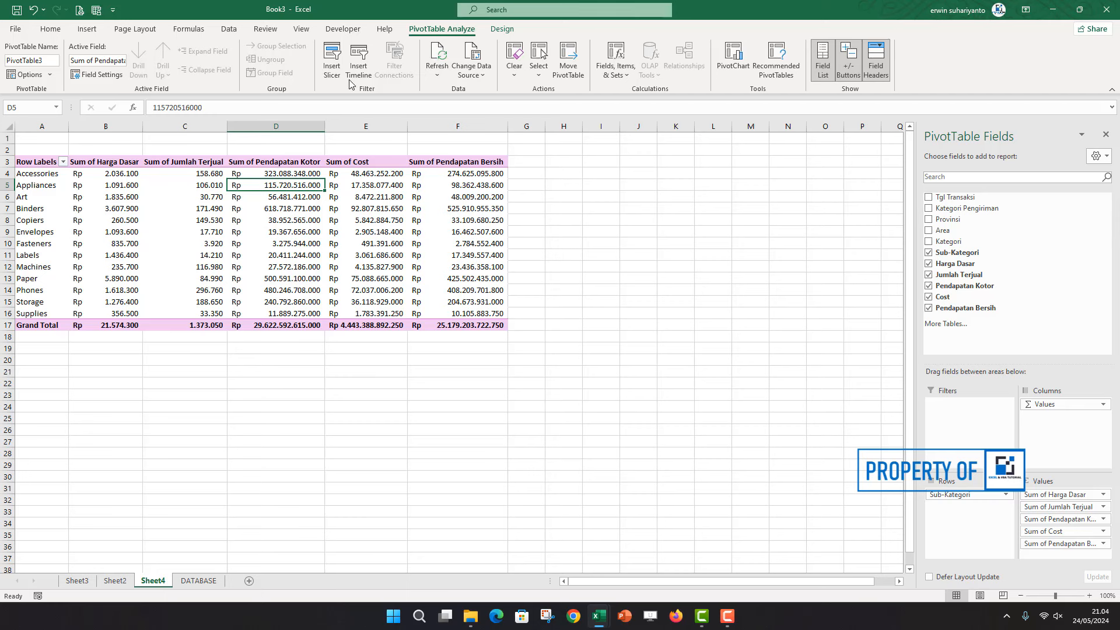
click(331, 61)
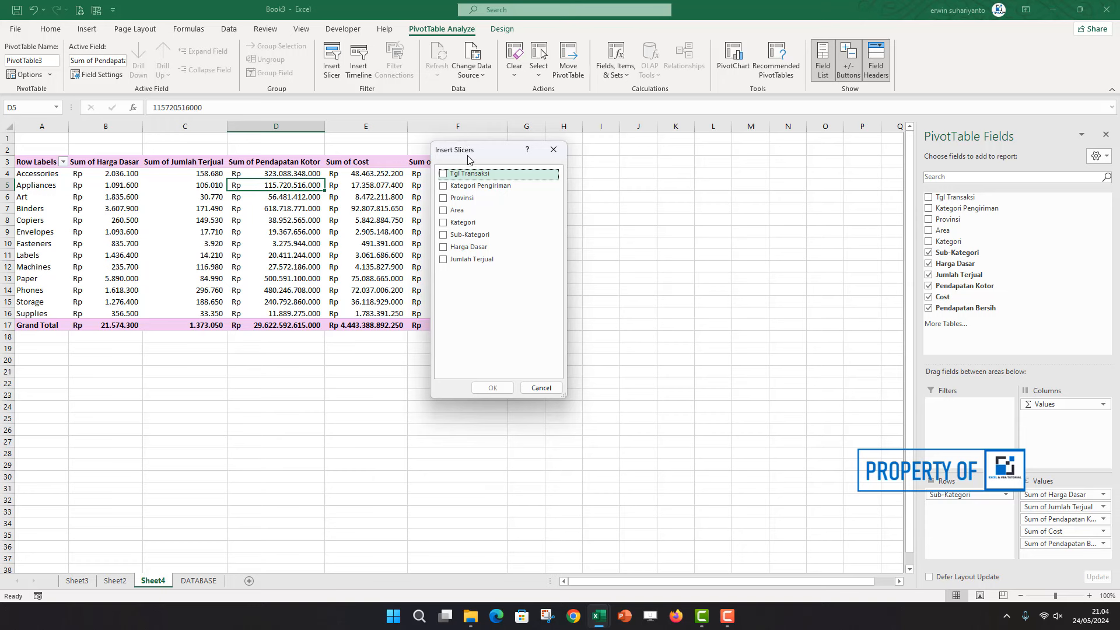
drag(468, 159, 569, 195)
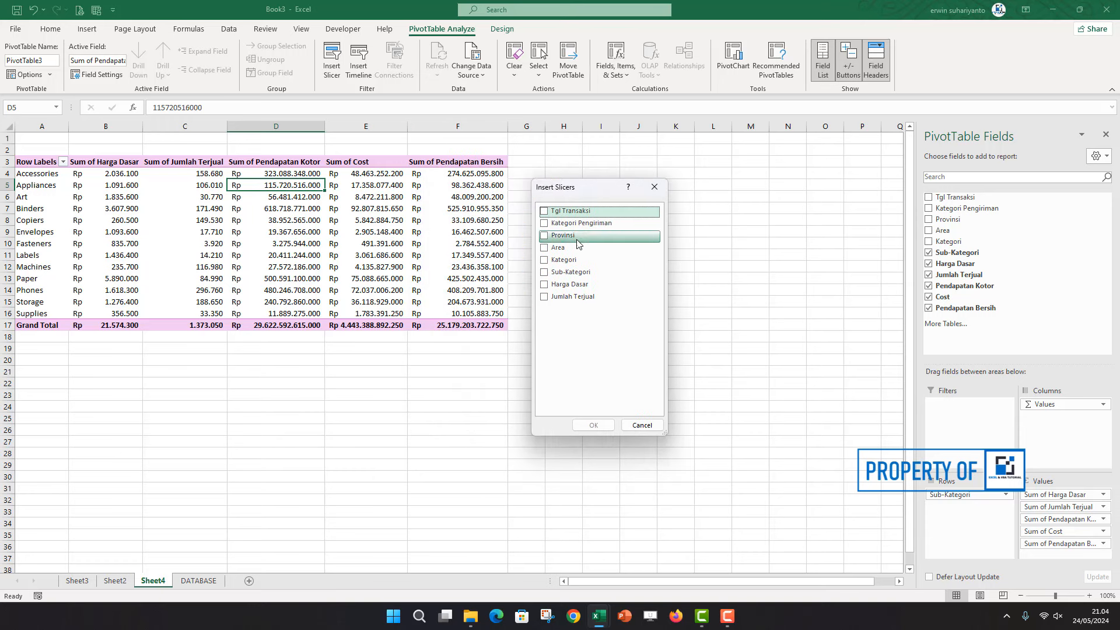
click(544, 237)
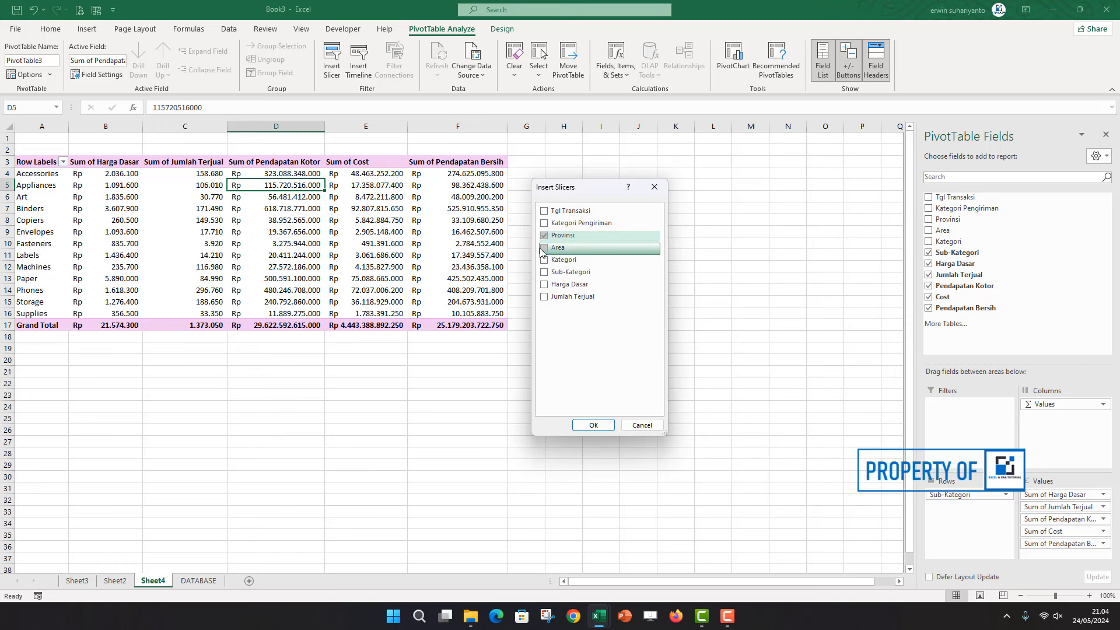
click(544, 248)
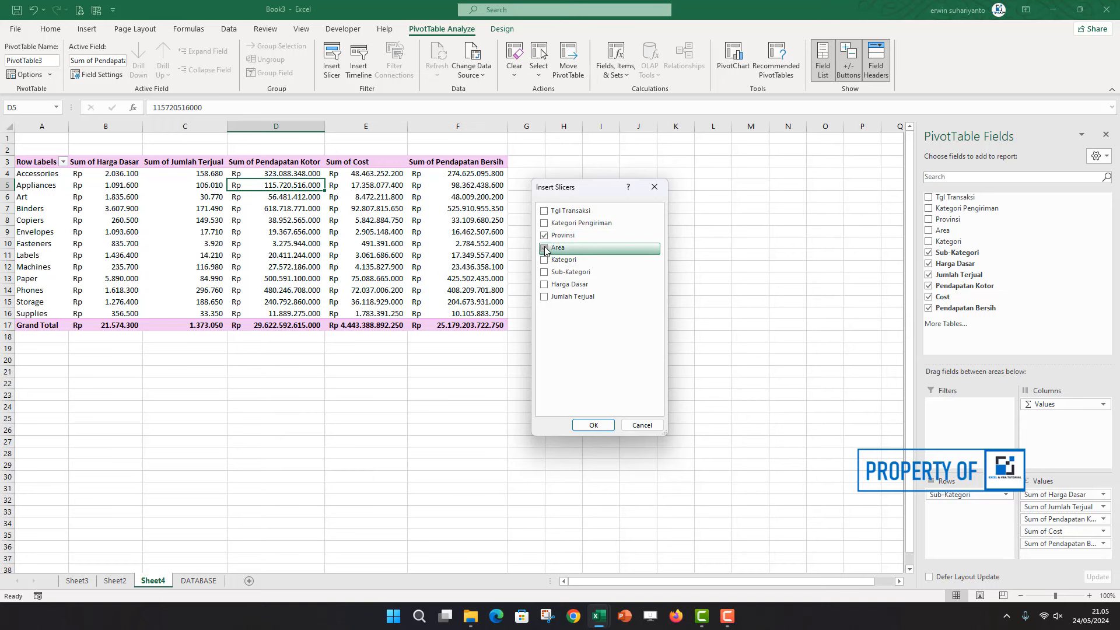
click(589, 430)
Move the Area and Provinsi slicers apart and enlarge row 2 to make room above the PivotTable
drag(443, 292, 670, 232)
drag(9, 157, 8, 188)
click(421, 305)
drag(421, 308, 512, 153)
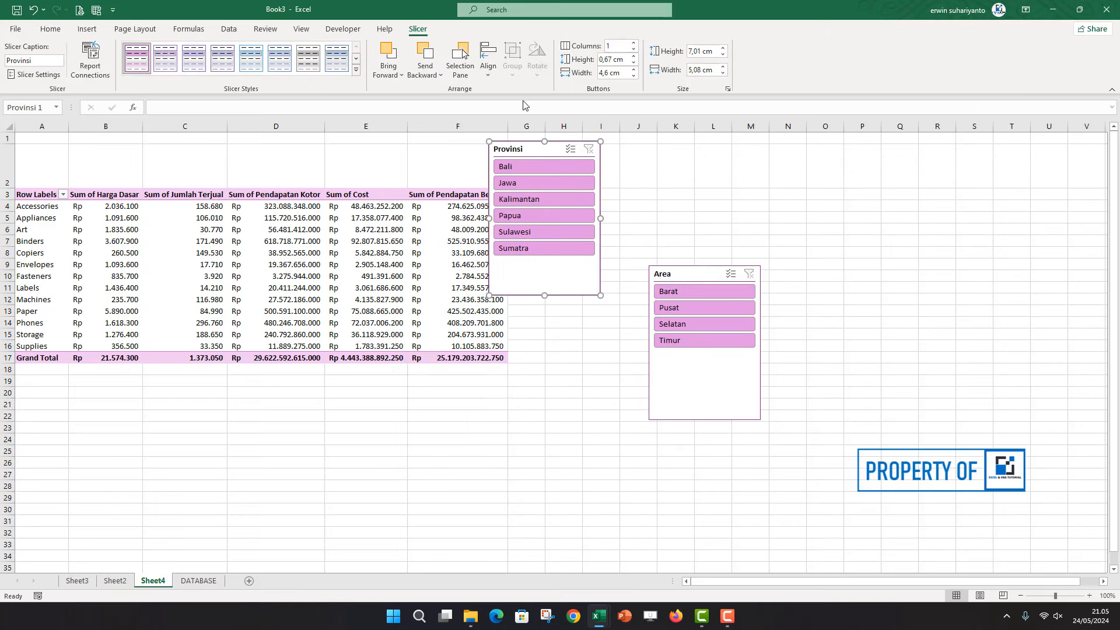
Set the Provinsi slicer to 3 columns, about 9.68 cm wide and 2.54 cm high, and fit it above the PivotTable's first columns
click(634, 43)
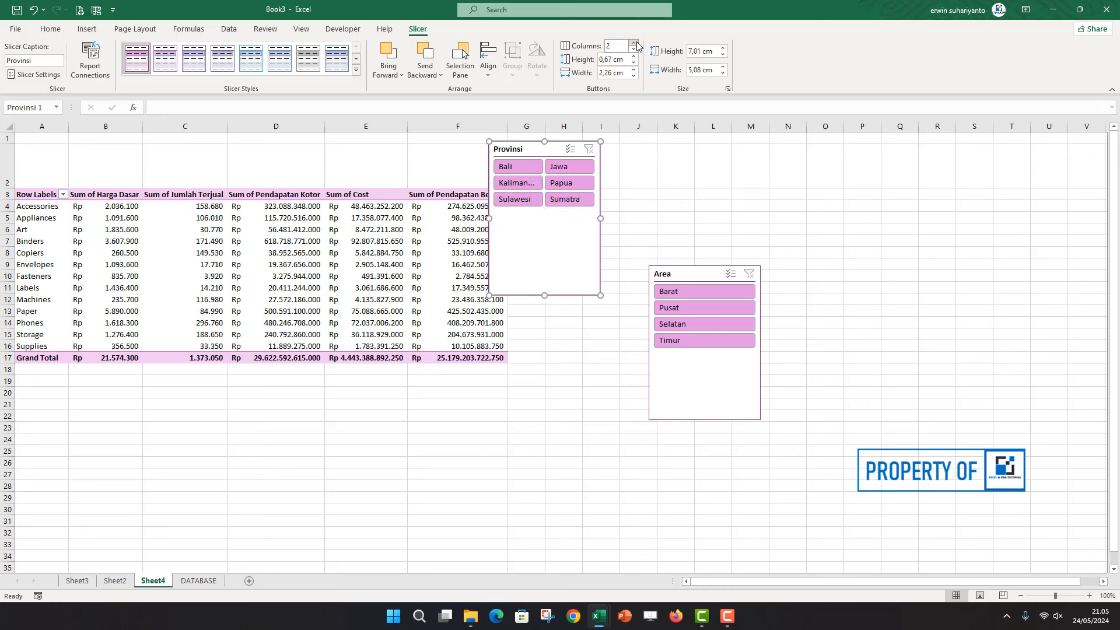
click(634, 43)
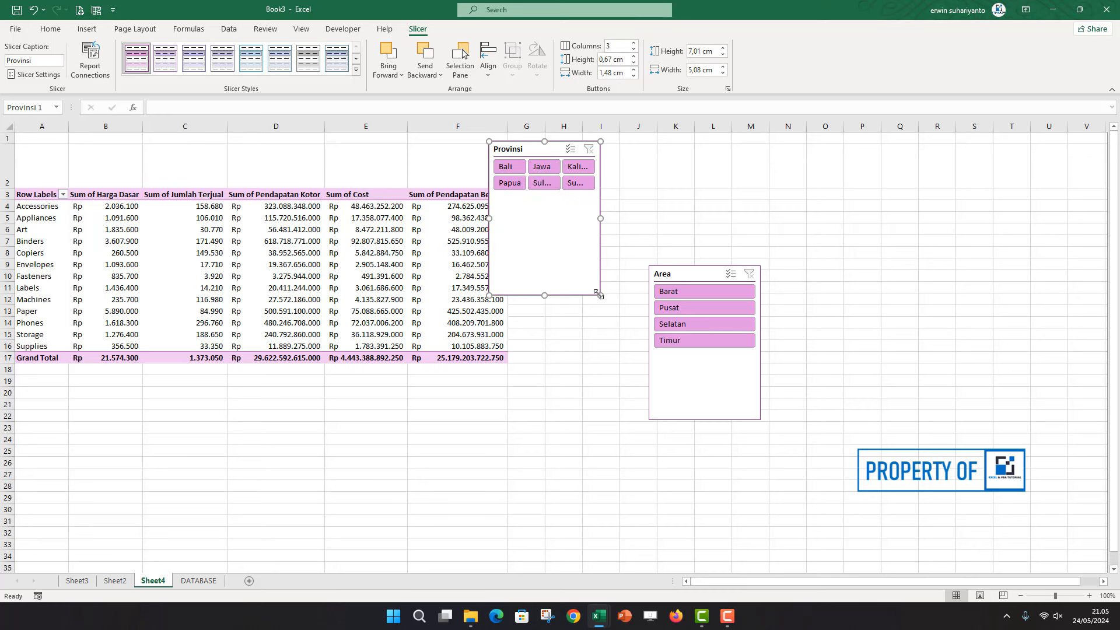
drag(600, 295, 702, 196)
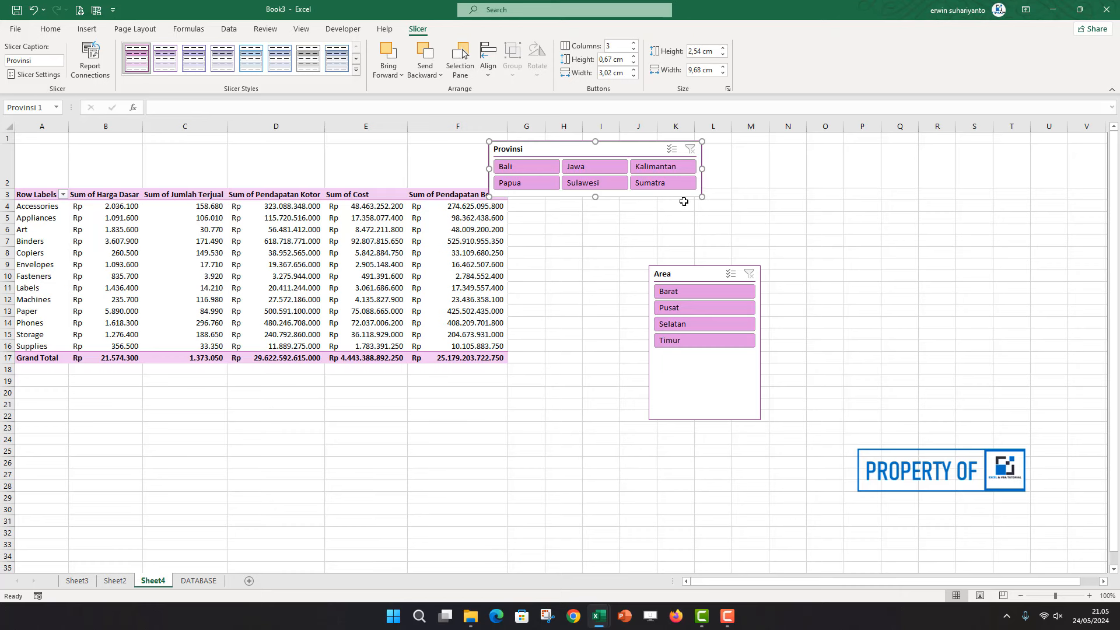
drag(602, 197, 204, 187)
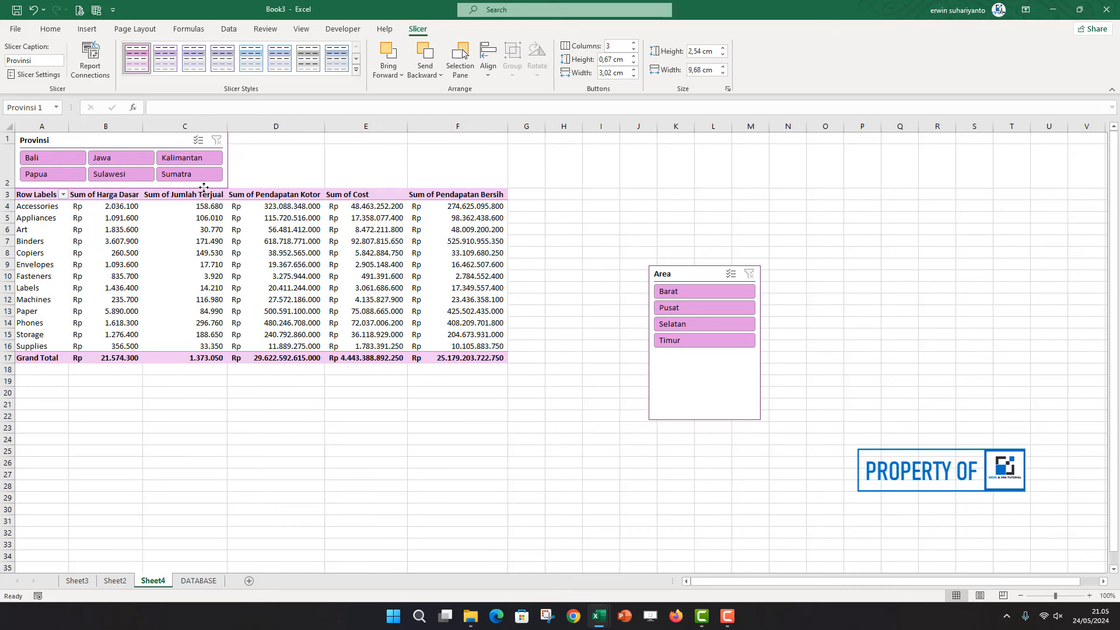
drag(9, 189, 9, 194)
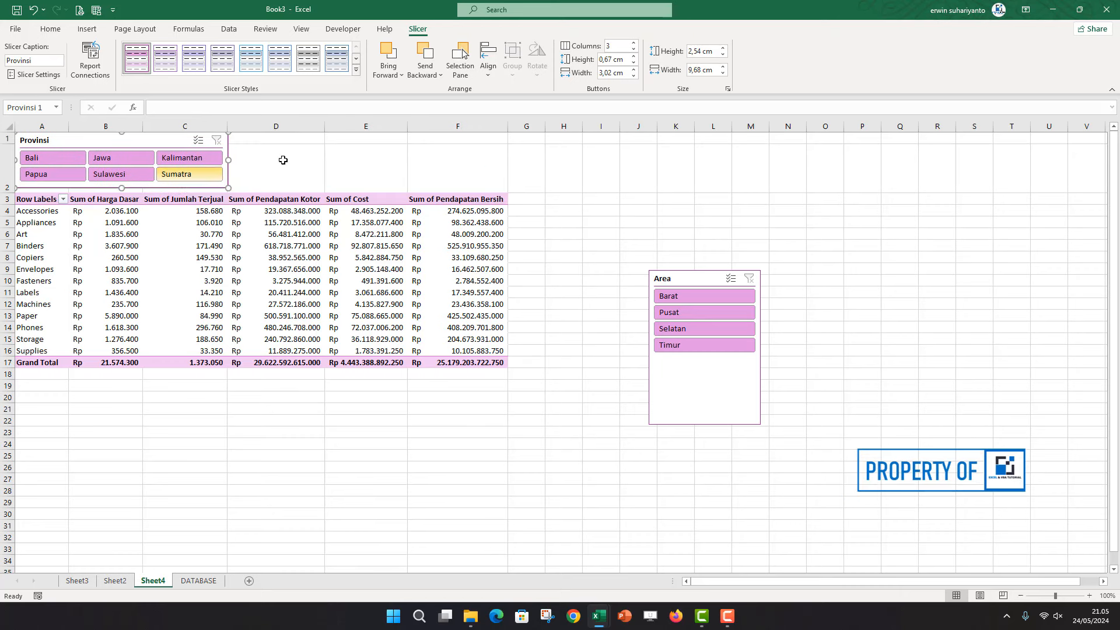
Set the Area slicer to 2 columns and fit it beside the Provinsi slicer at a similar height, with all four areas visible
click(282, 160)
drag(665, 271, 348, 144)
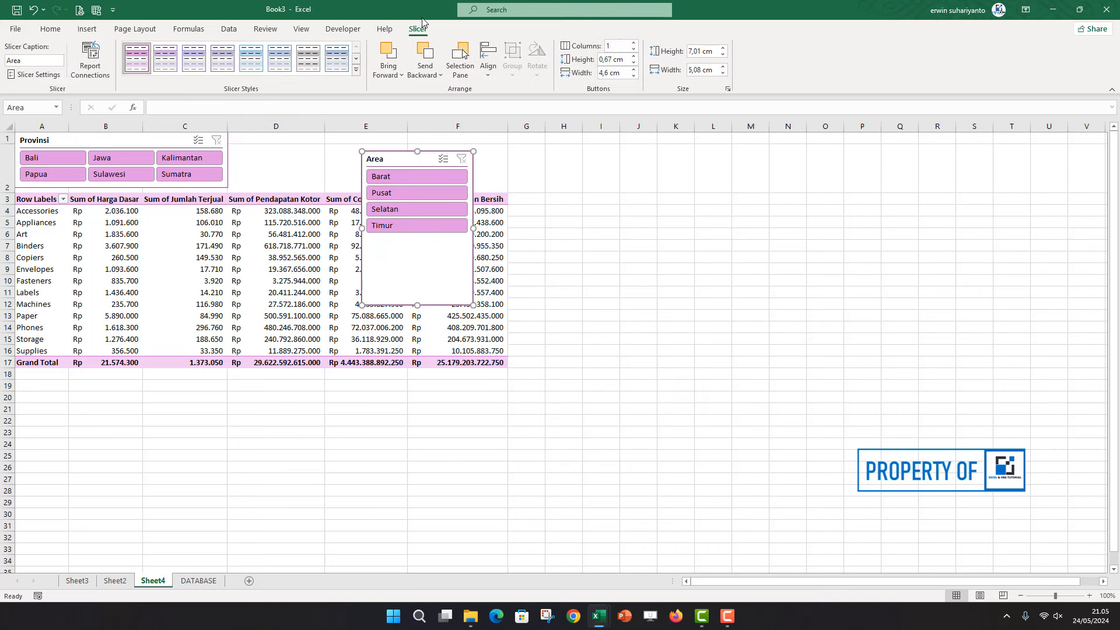
click(633, 43)
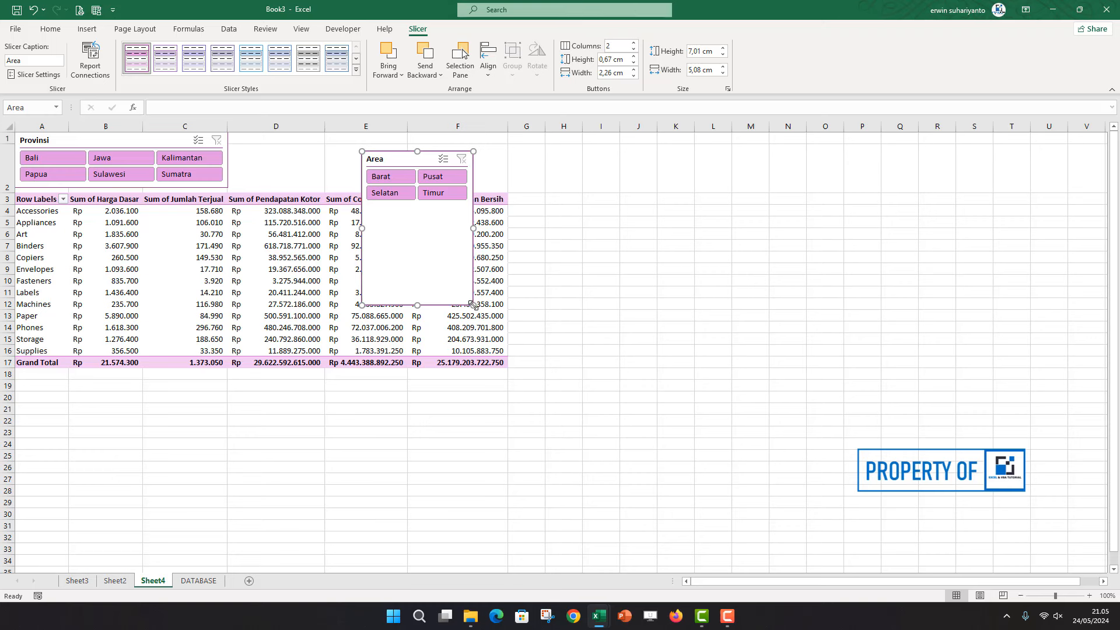
drag(473, 304, 533, 192)
drag(432, 156, 282, 132)
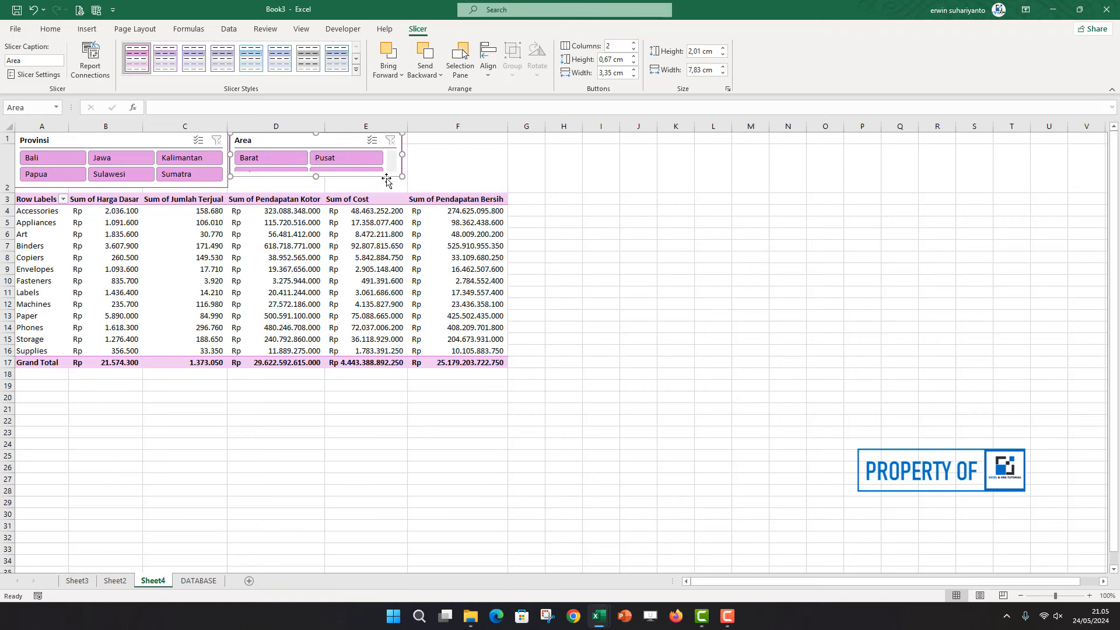
drag(401, 177, 412, 186)
Hide the gridlines on Sheet4
click(492, 182)
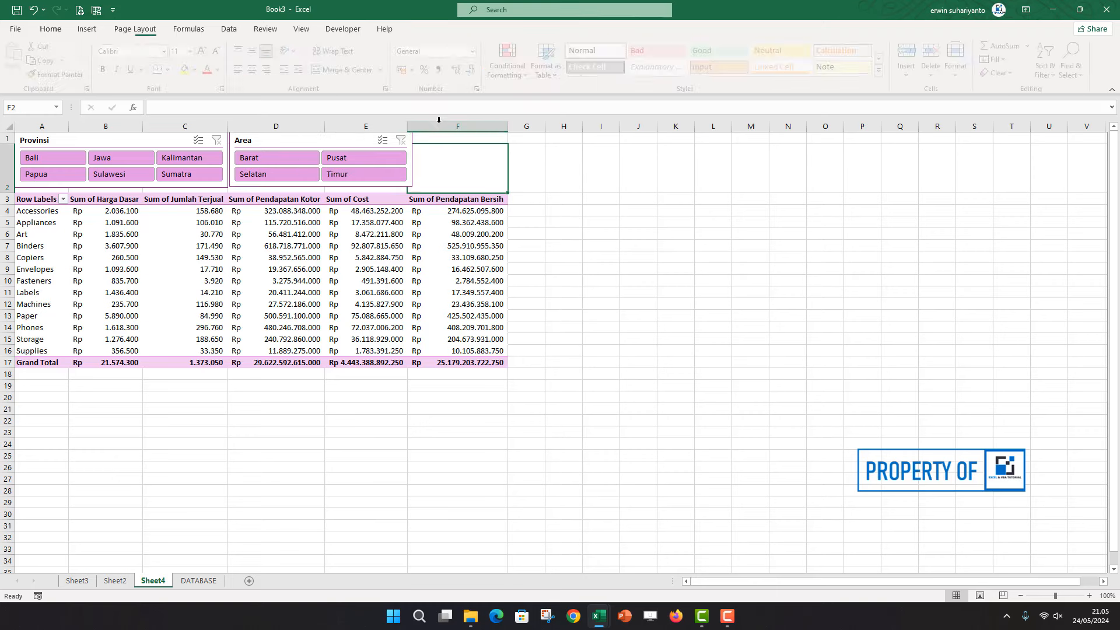
click(301, 29)
click(134, 69)
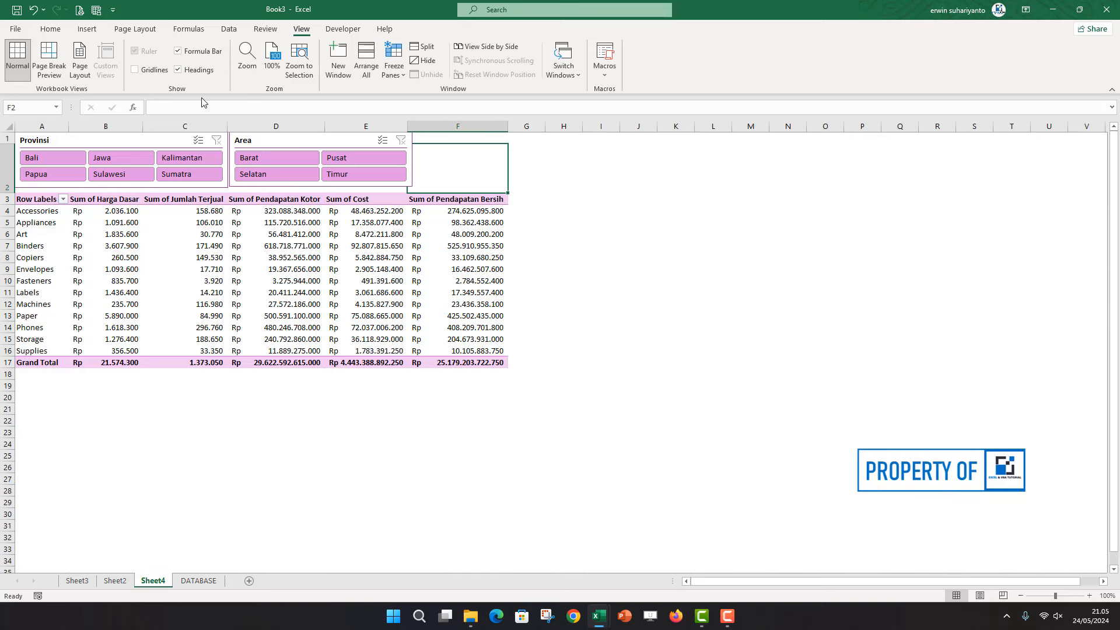
click(714, 232)
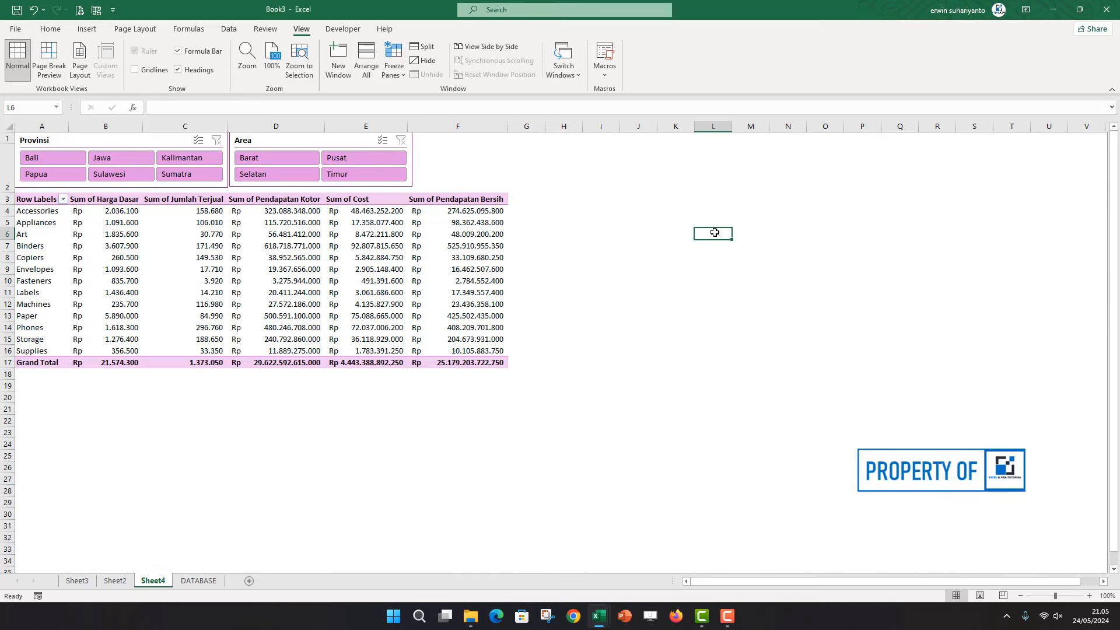
Try filtering the PivotTable by province Jawa and area Barat with the slicers, and clear both filters
click(127, 156)
ctrl+click(198, 178)
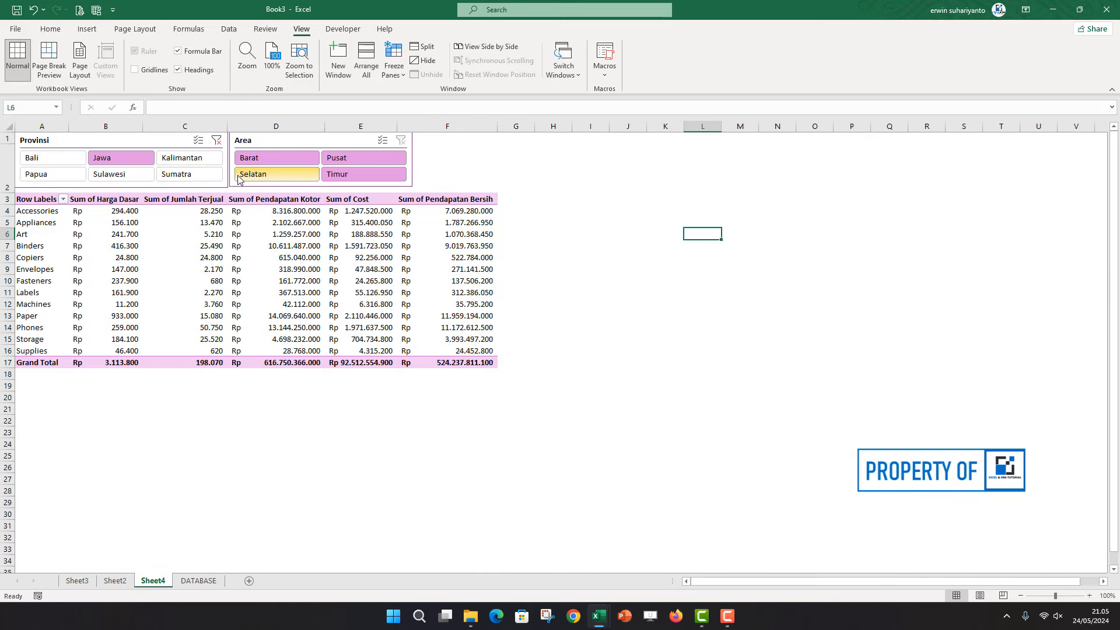
click(288, 158)
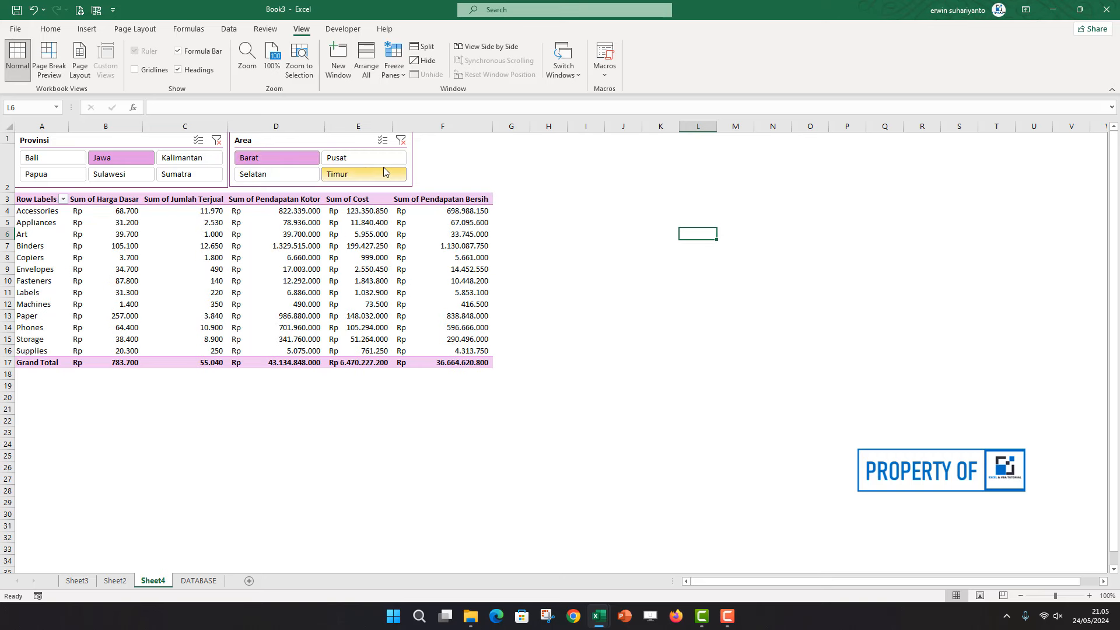
click(401, 140)
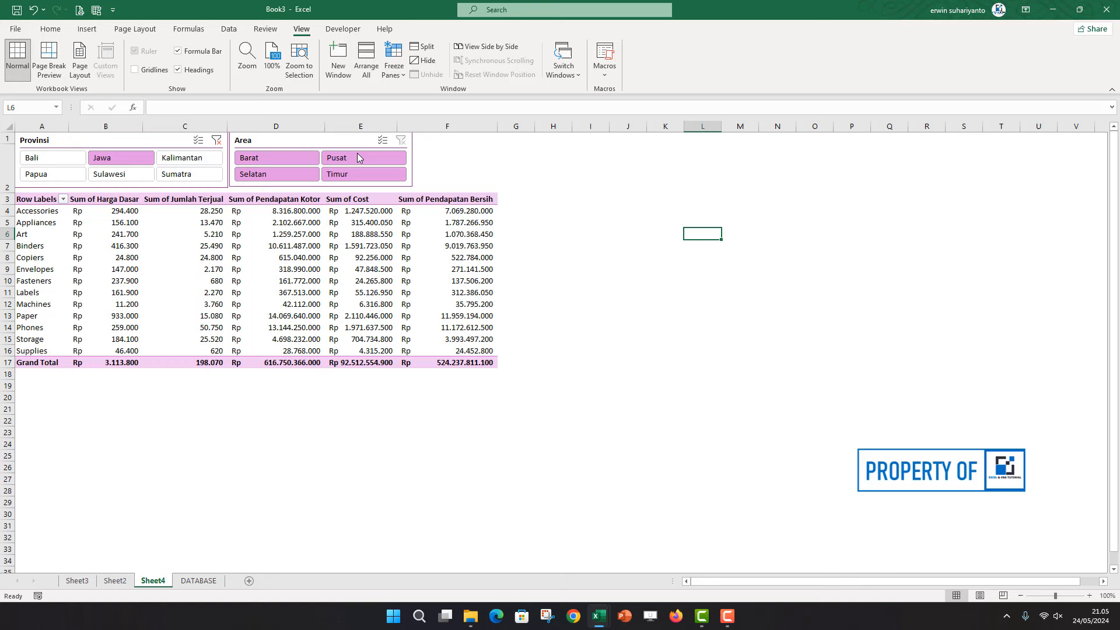
click(217, 140)
Try filtering the PivotTable by Papua and Sulawesi in turn, with areas Barat and Pusat, and clear both slicers
click(47, 173)
click(120, 173)
click(294, 162)
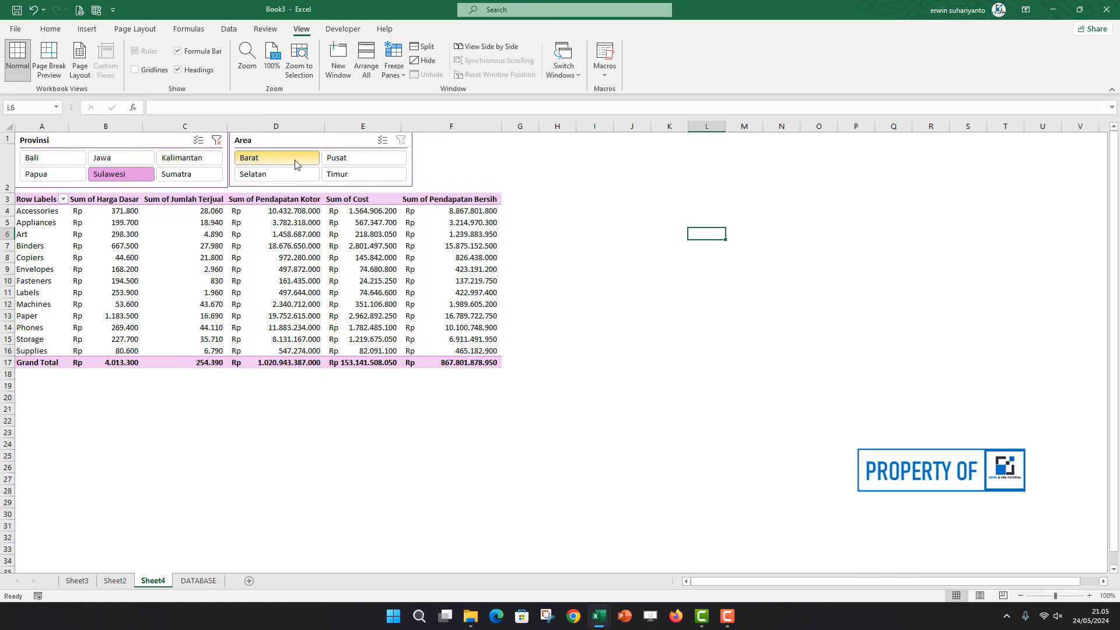
click(362, 162)
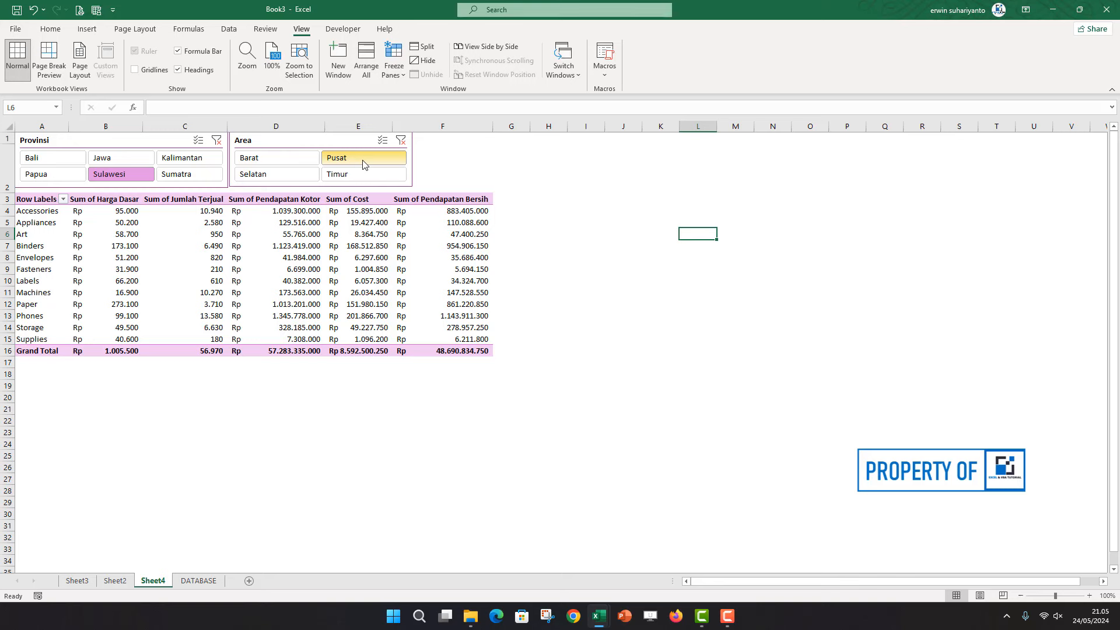
click(400, 140)
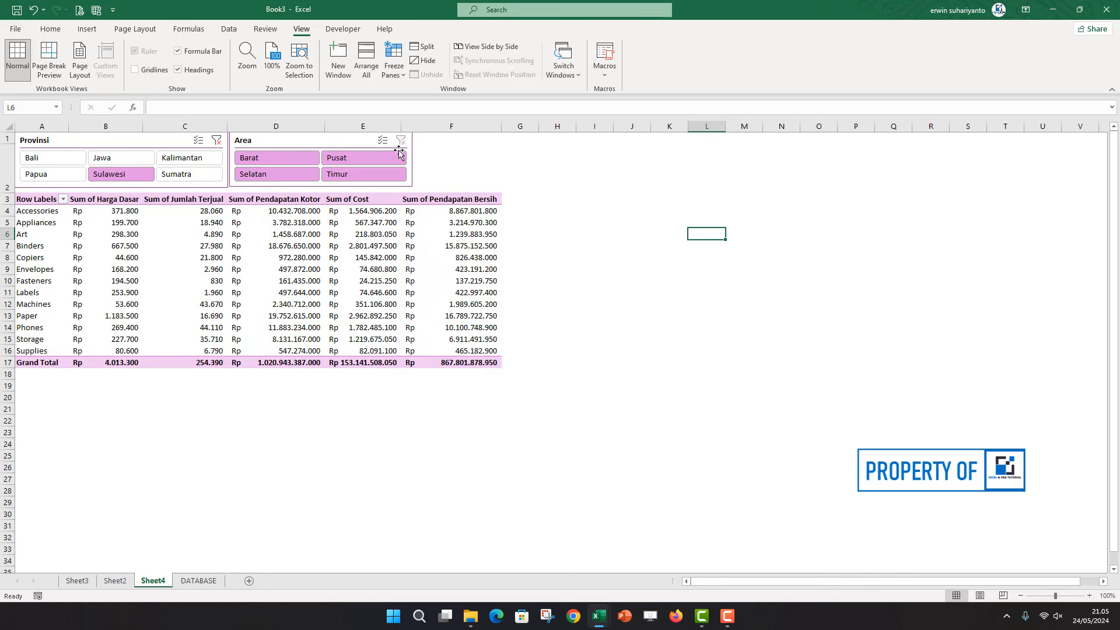
click(215, 140)
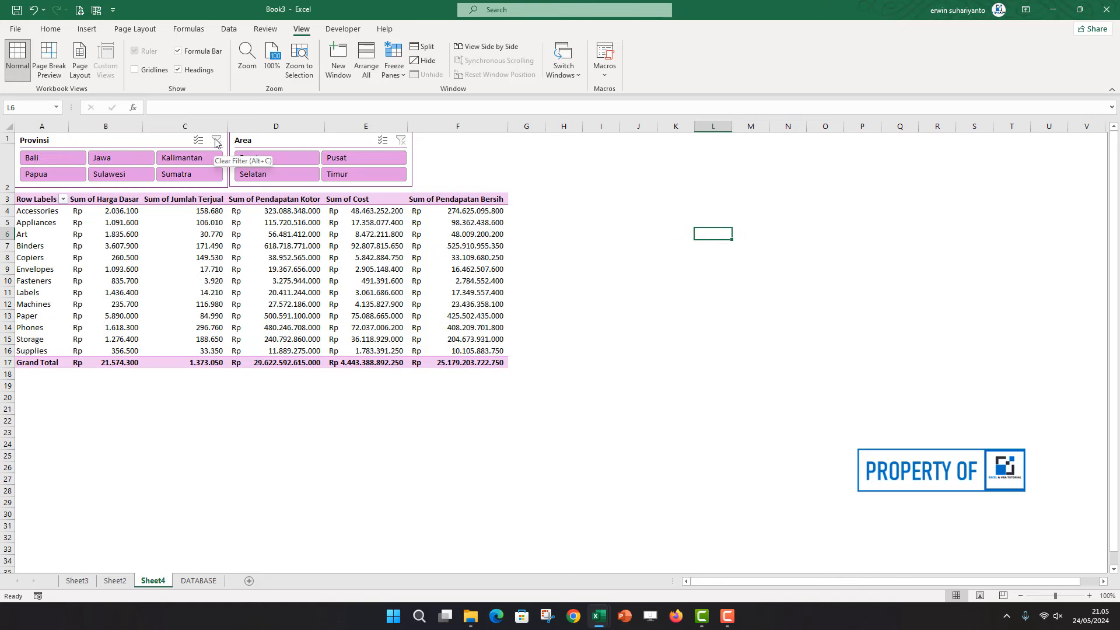
click(366, 141)
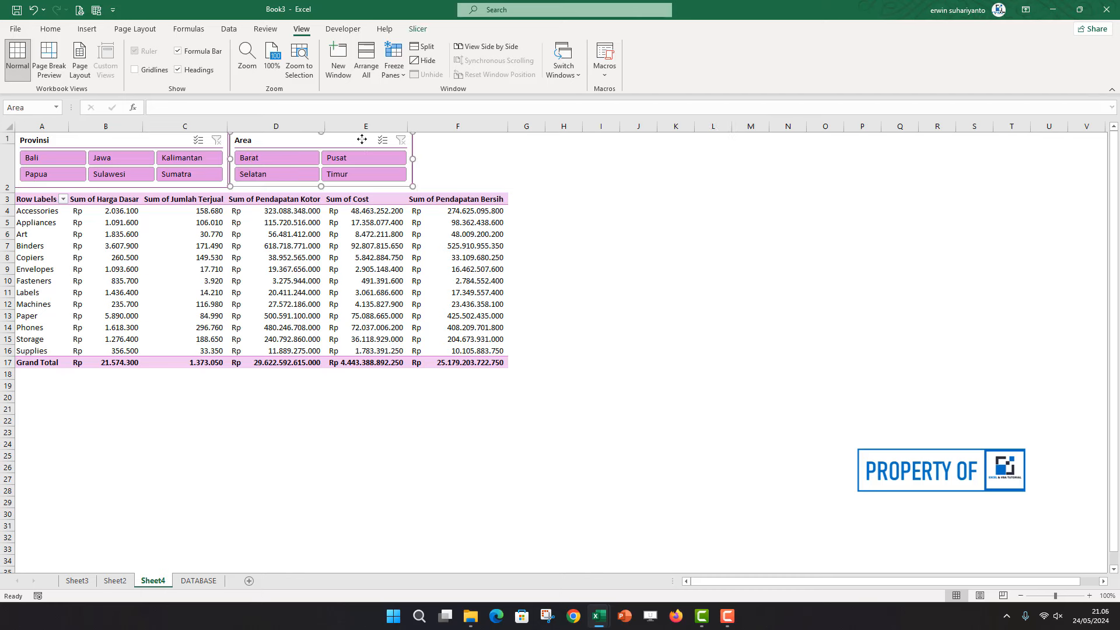